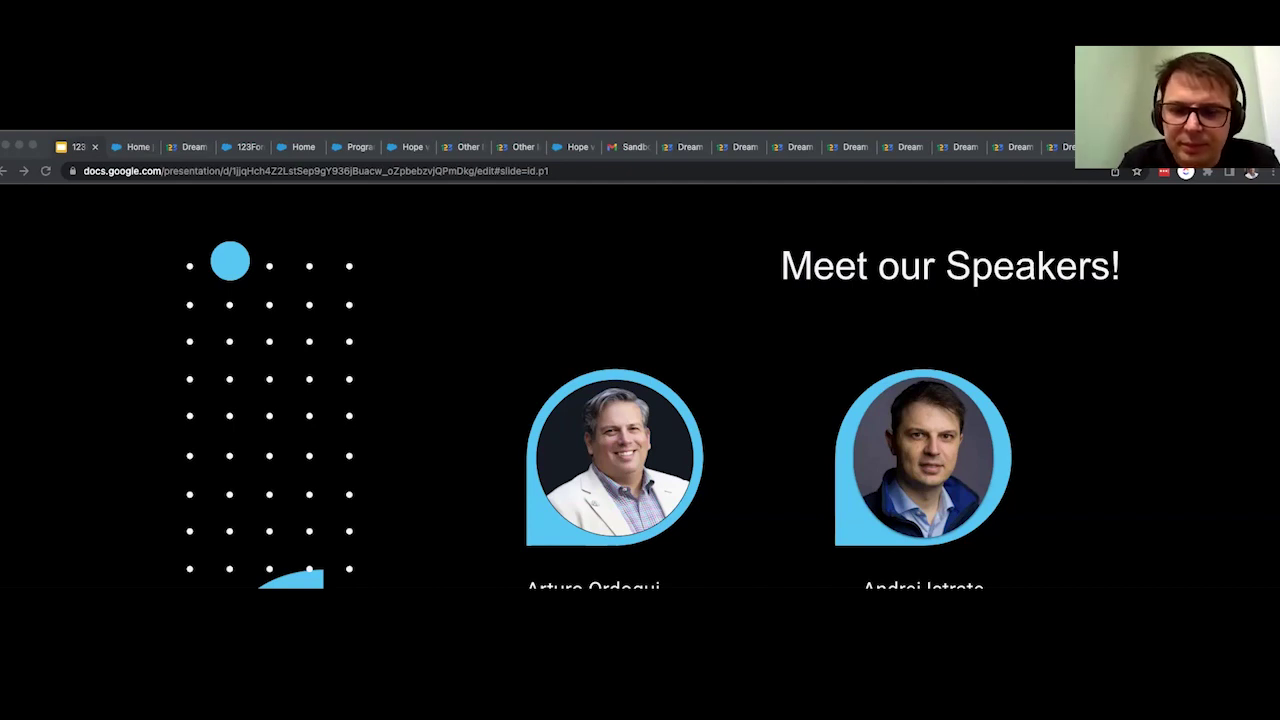
Advance the slideshow to the Agenda slide.
{"action": "key", "text": "Right"}
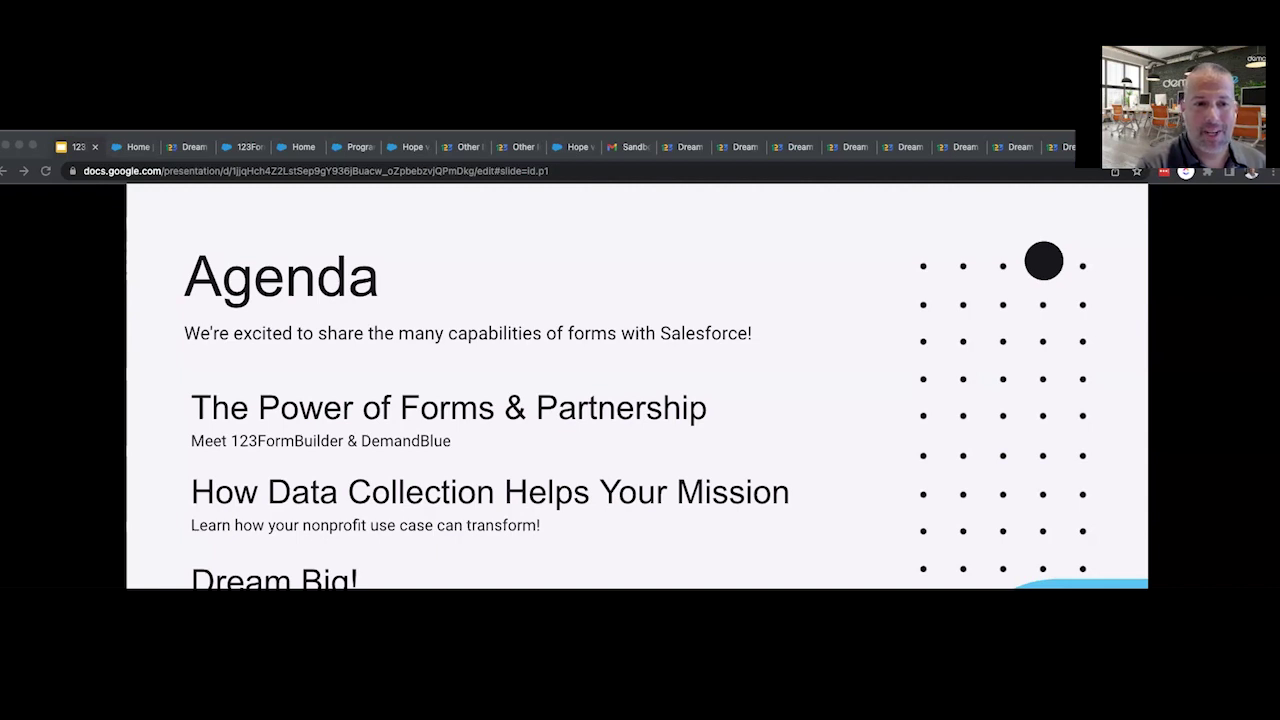
Advance to the About 123FormBuilder slide and bring the browser window into focus.
{"action": "key", "text": "Right"}
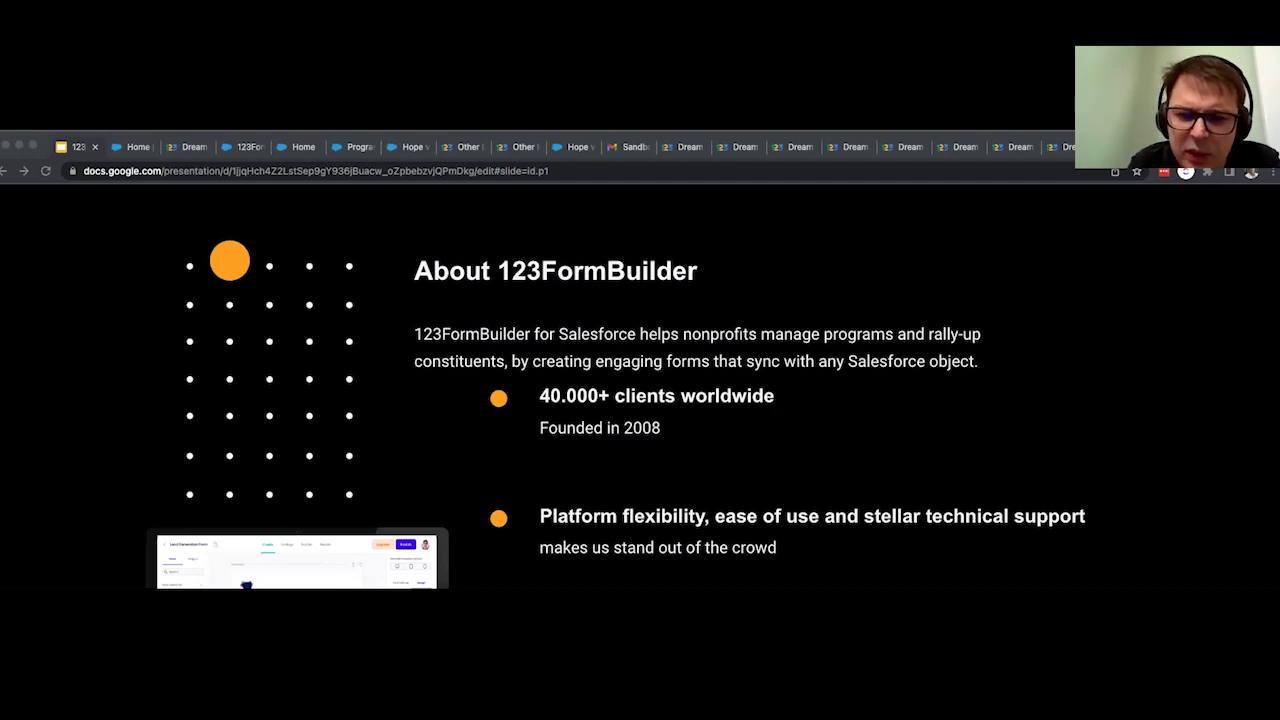
{"action": "left_click", "coordinate": [43, 140]}
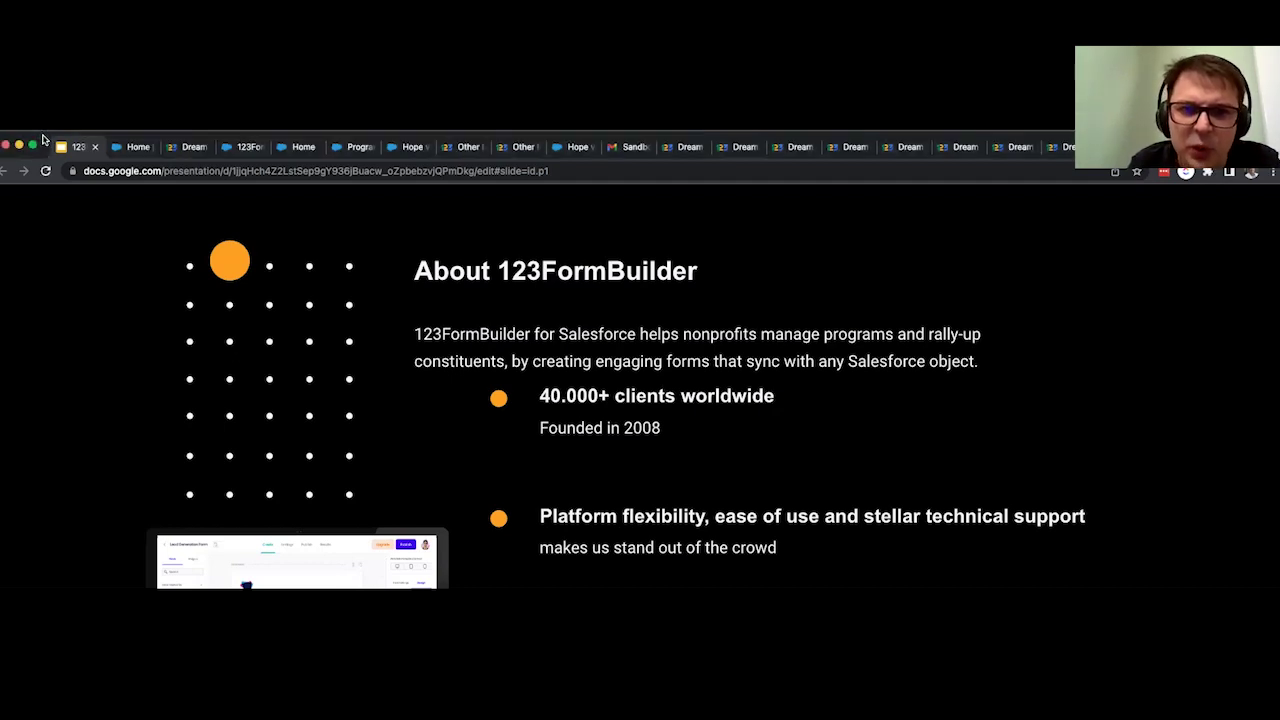
Move the browser window up to reveal the bottom of the About 123FormBuilder slide.
{"action": "left_click_drag", "start_coordinate": [43, 140], "coordinate": [40, 57]}
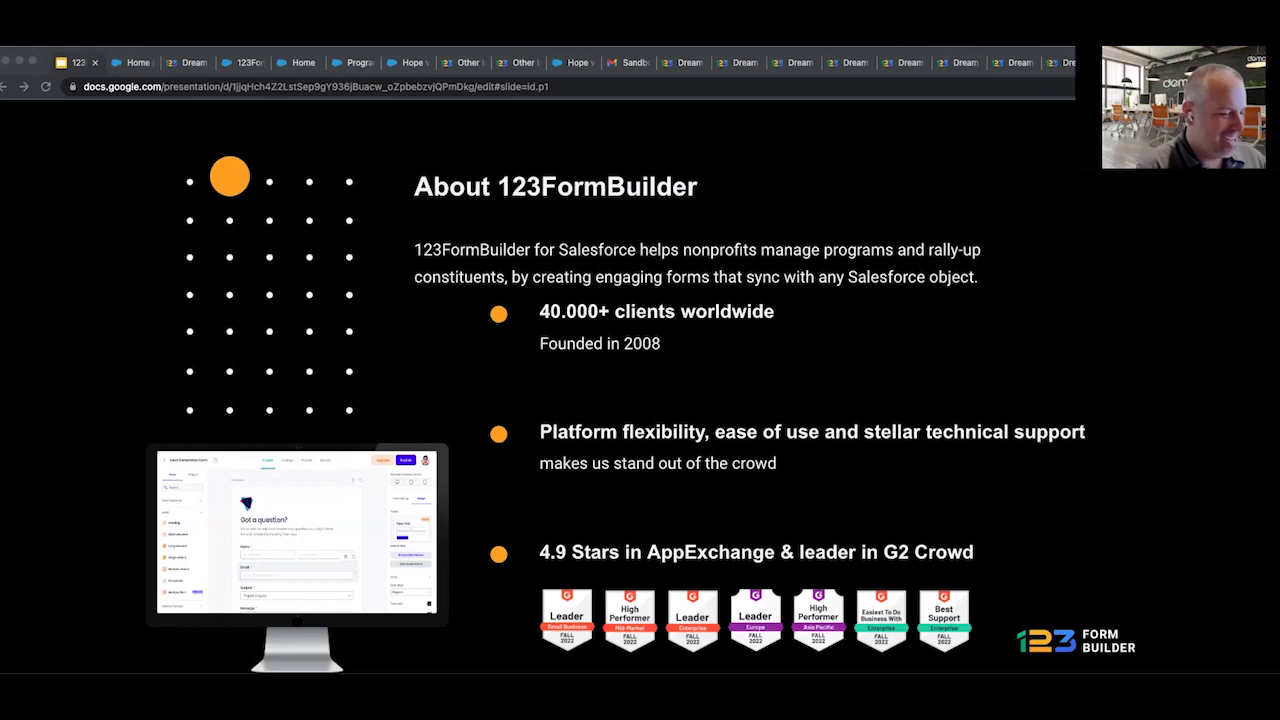
Advance to the About DemandBlue slide showing 290+ projects and 91 certified experts.
{"action": "key", "text": "Right"}
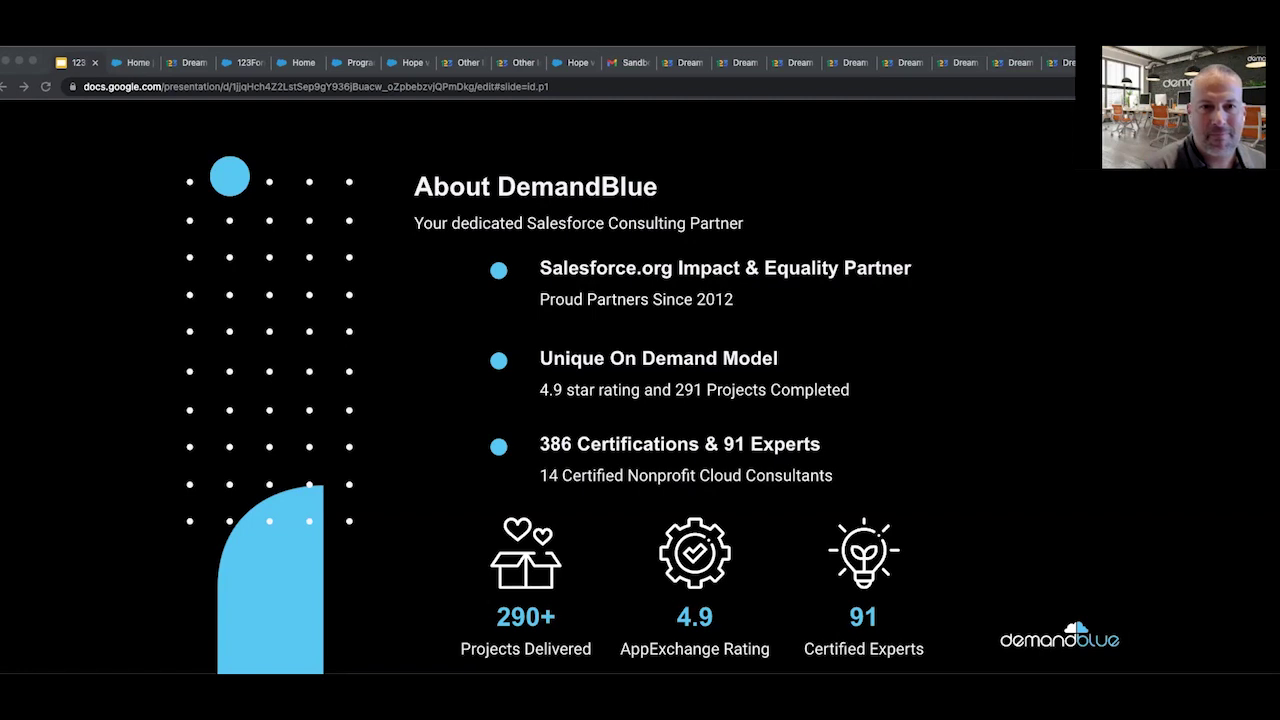
Advance to the Overview Non Profit Digital Data Collection statistics slide.
{"action": "key", "text": "Right"}
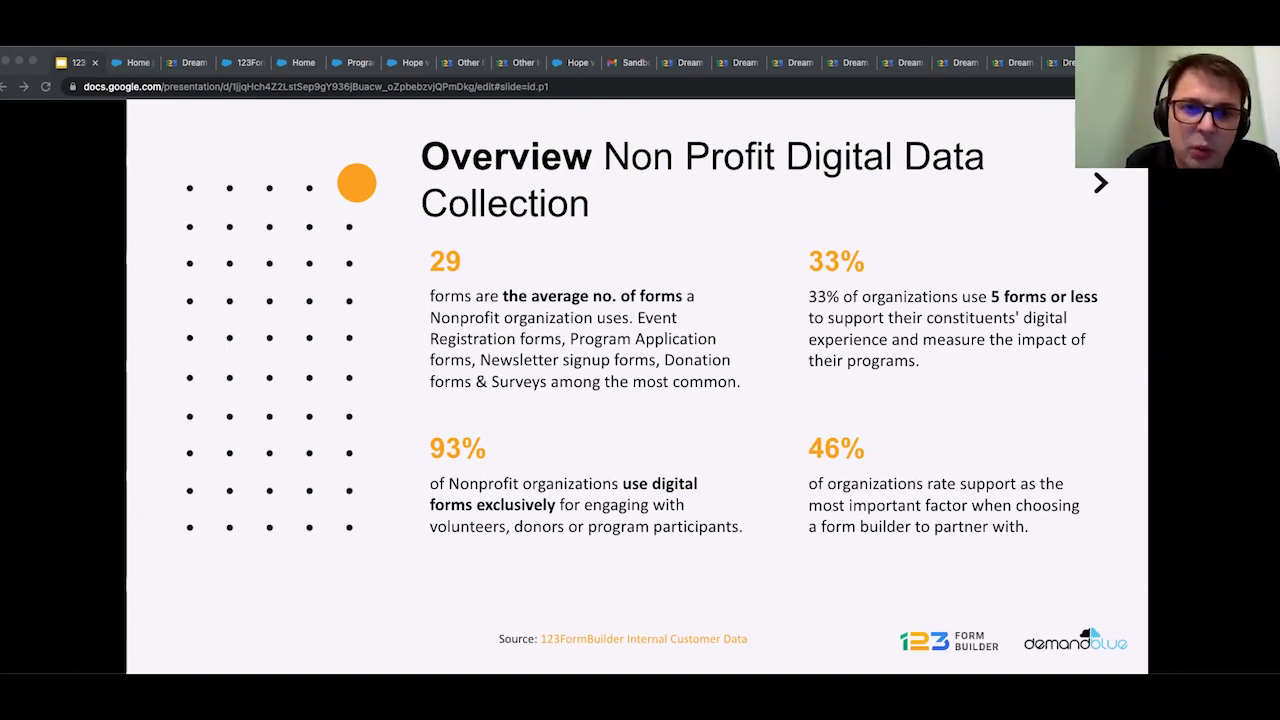
Advance to the Use Cases slide covering donor, client and volunteer forms.
{"action": "key", "text": "Right"}
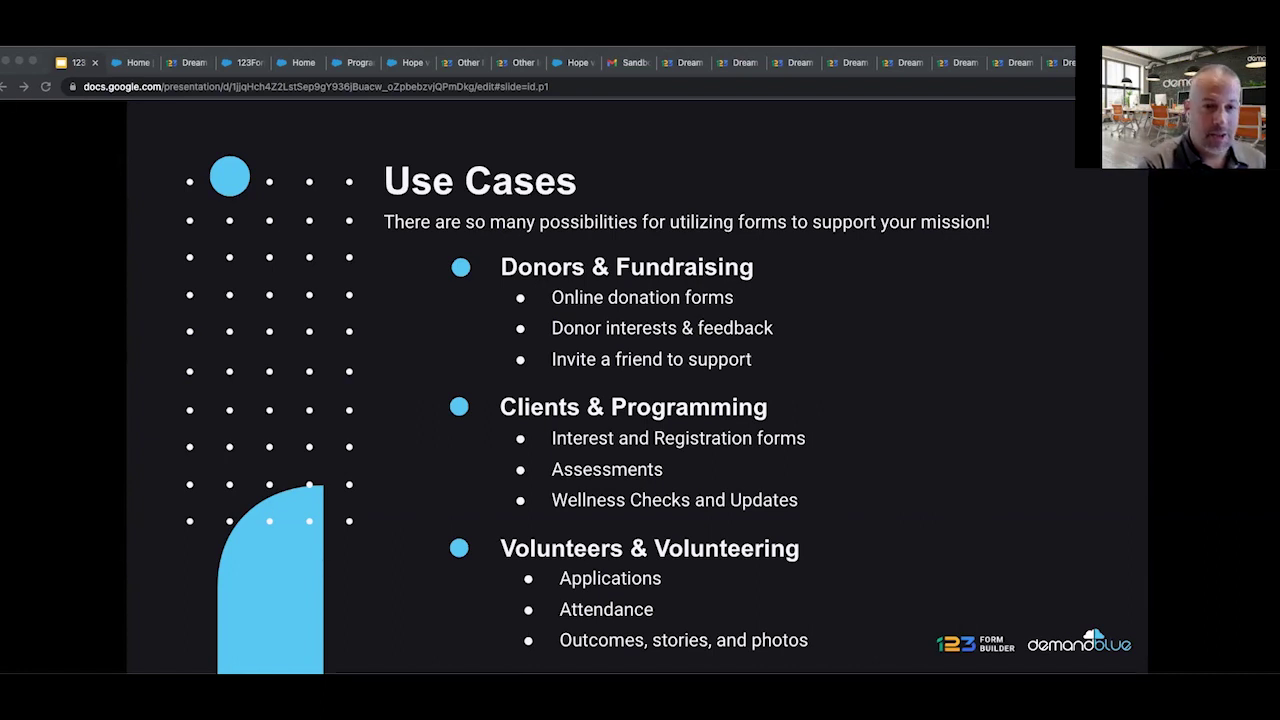
Step through both Meet our characters slides to the Our Story Begins… slide.
{"action": "key", "text": "Right"}
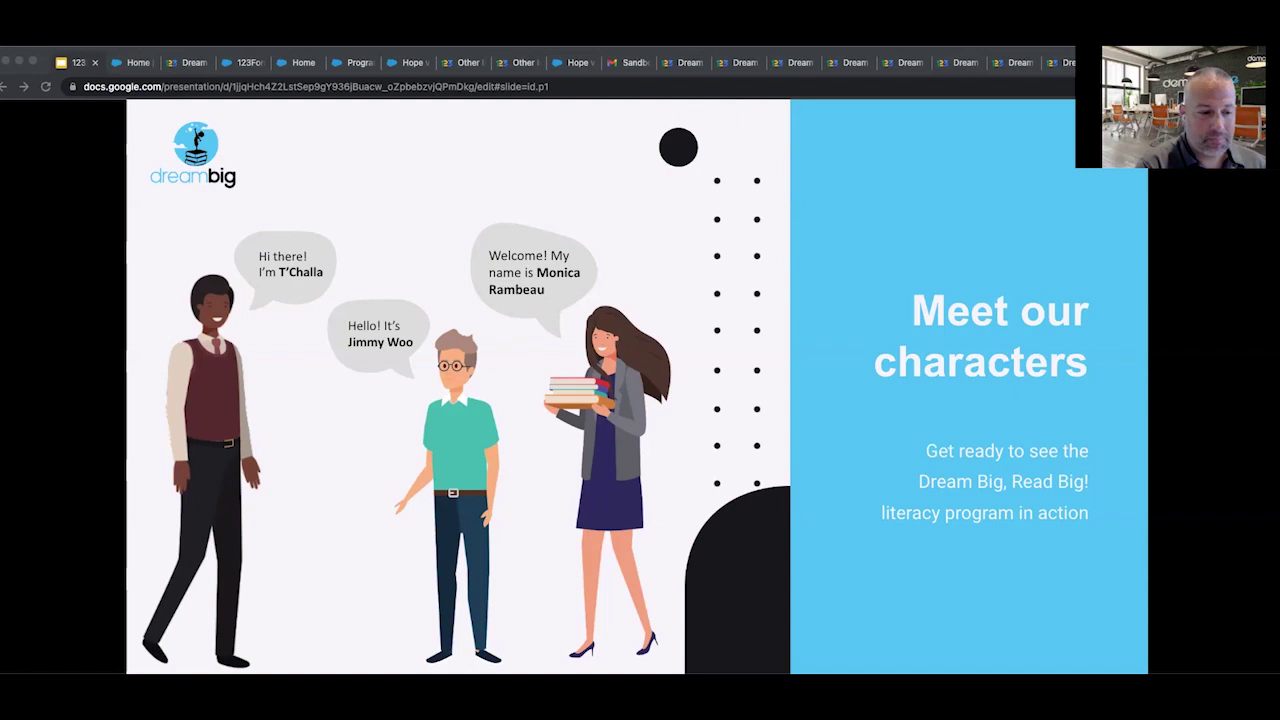
{"action": "key", "text": "Right"}
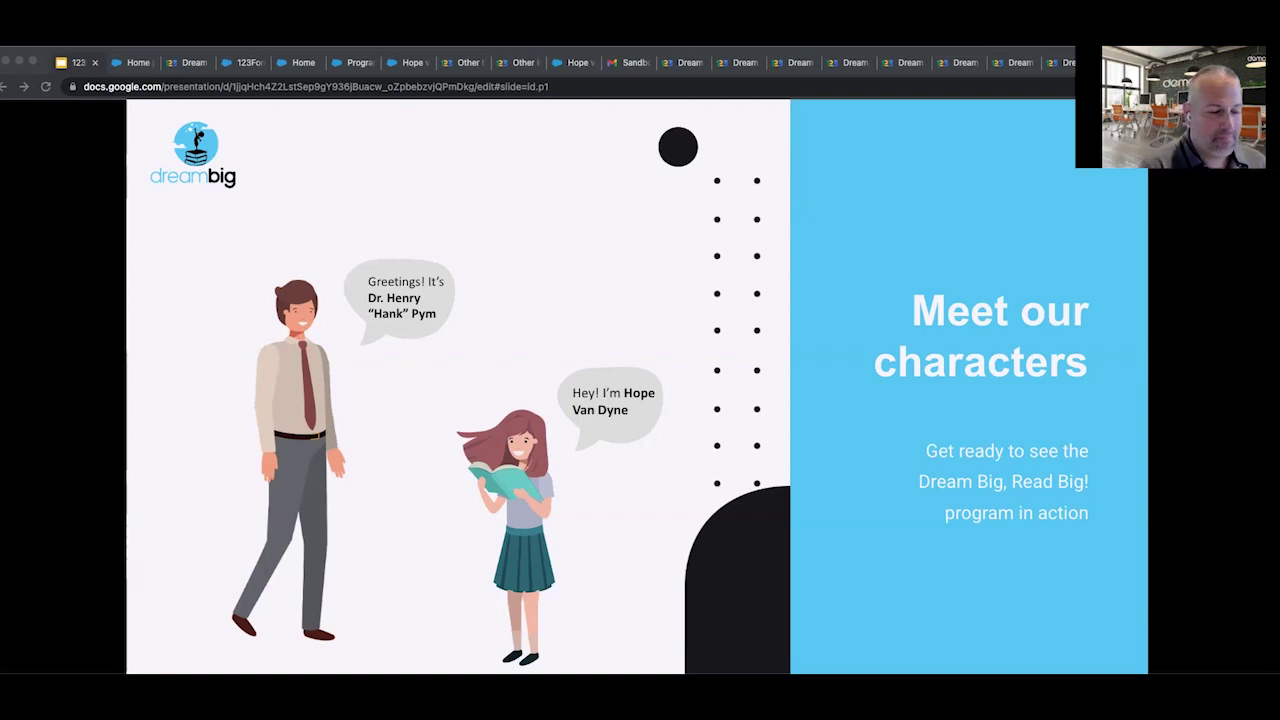
{"action": "key", "text": "Right"}
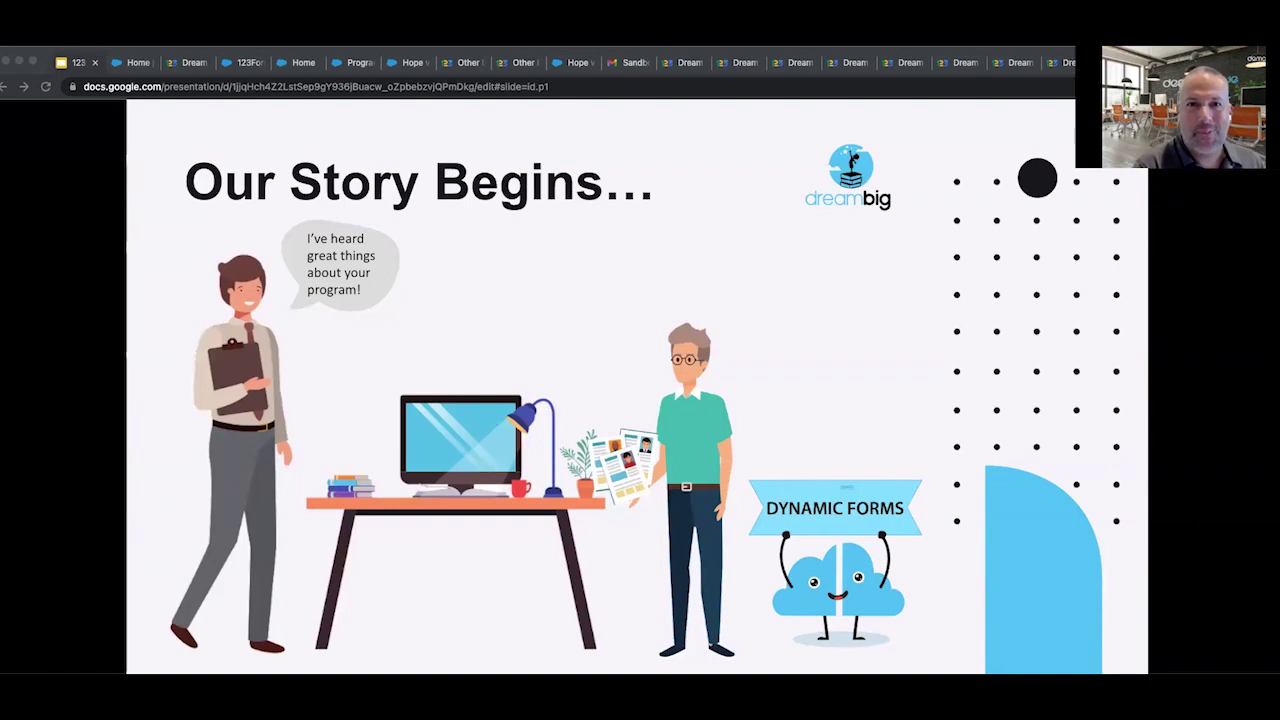
Open the live Dream Big, Read Big Nomination Form and review its Fall 2022–Summer 2023 semester options.
{"action": "left_click", "coordinate": [136, 64]}
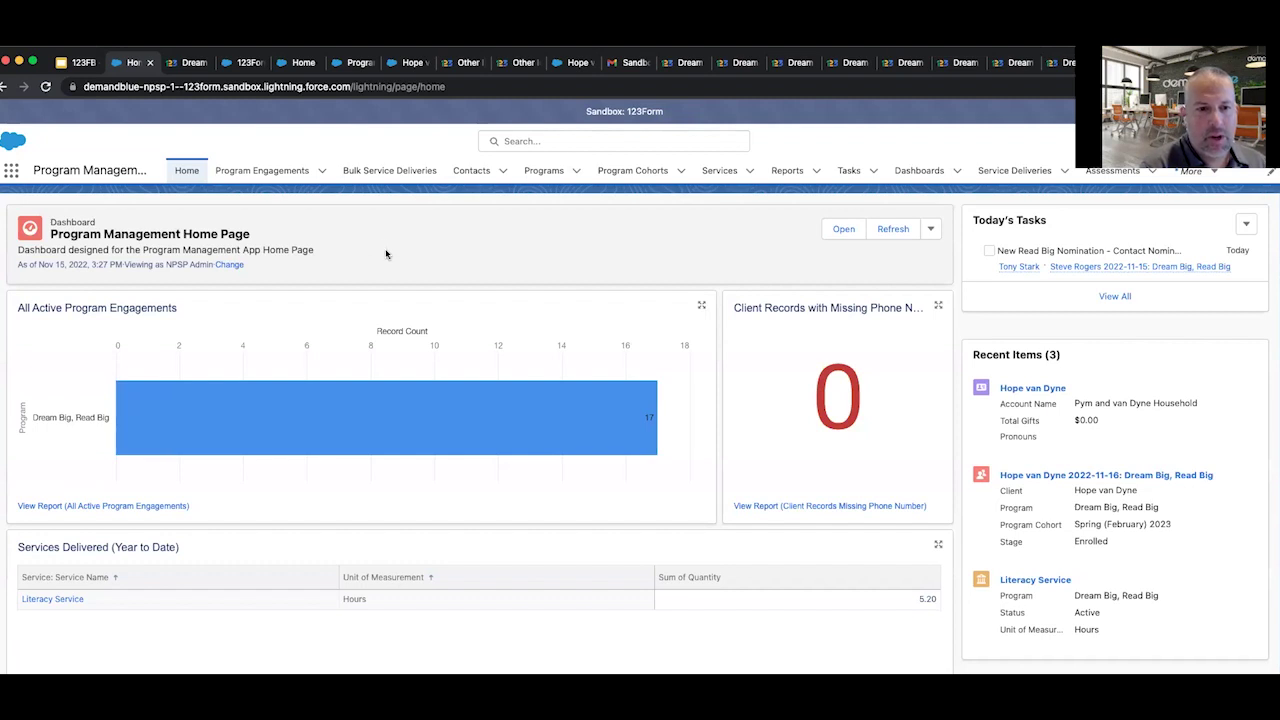
{"action": "left_click", "coordinate": [192, 64]}
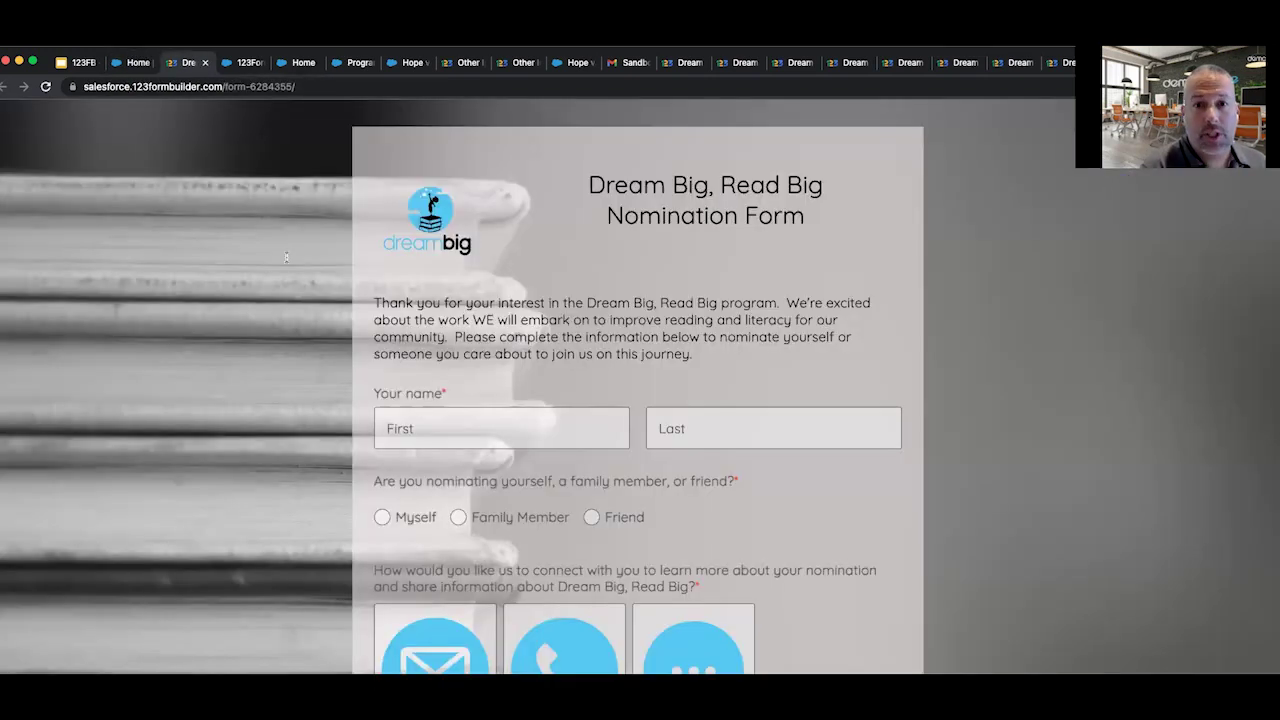
{"action": "scroll", "coordinate": [816, 283], "scroll_direction": "down", "scroll_amount": 5}
{"action": "scroll", "coordinate": [816, 283], "scroll_direction": "down", "scroll_amount": 3}
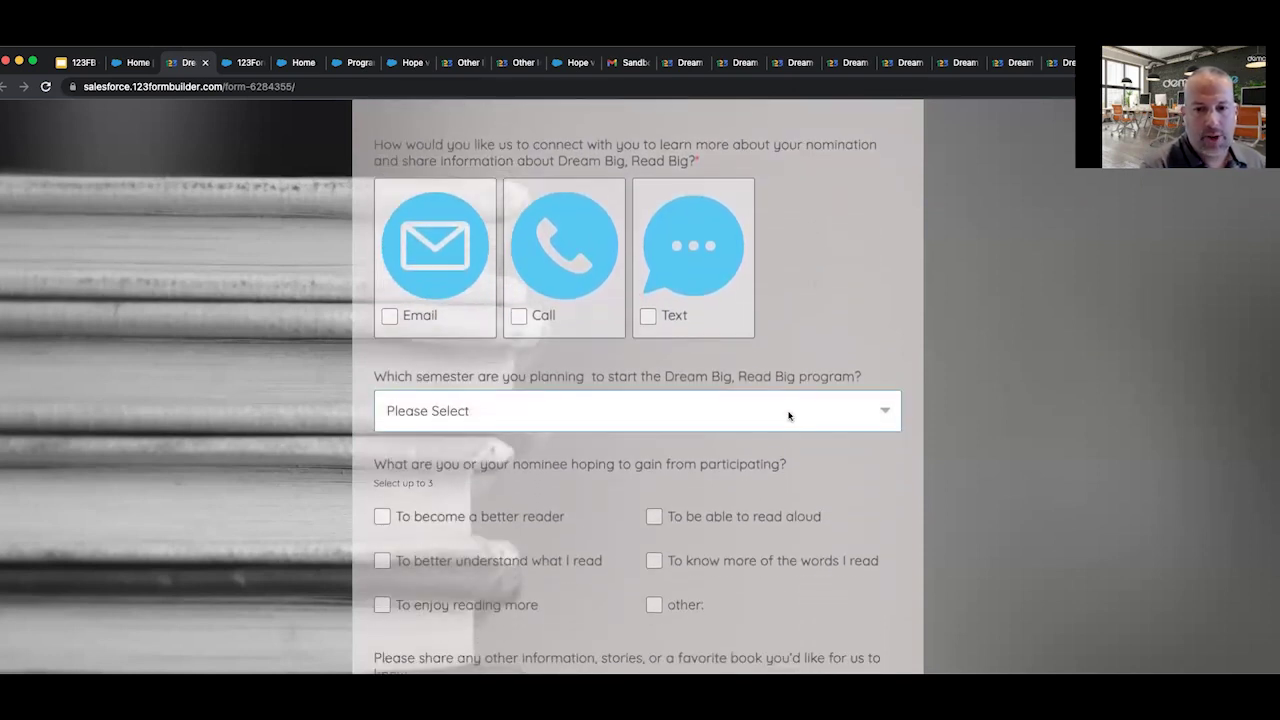
{"action": "left_click", "coordinate": [789, 413]}
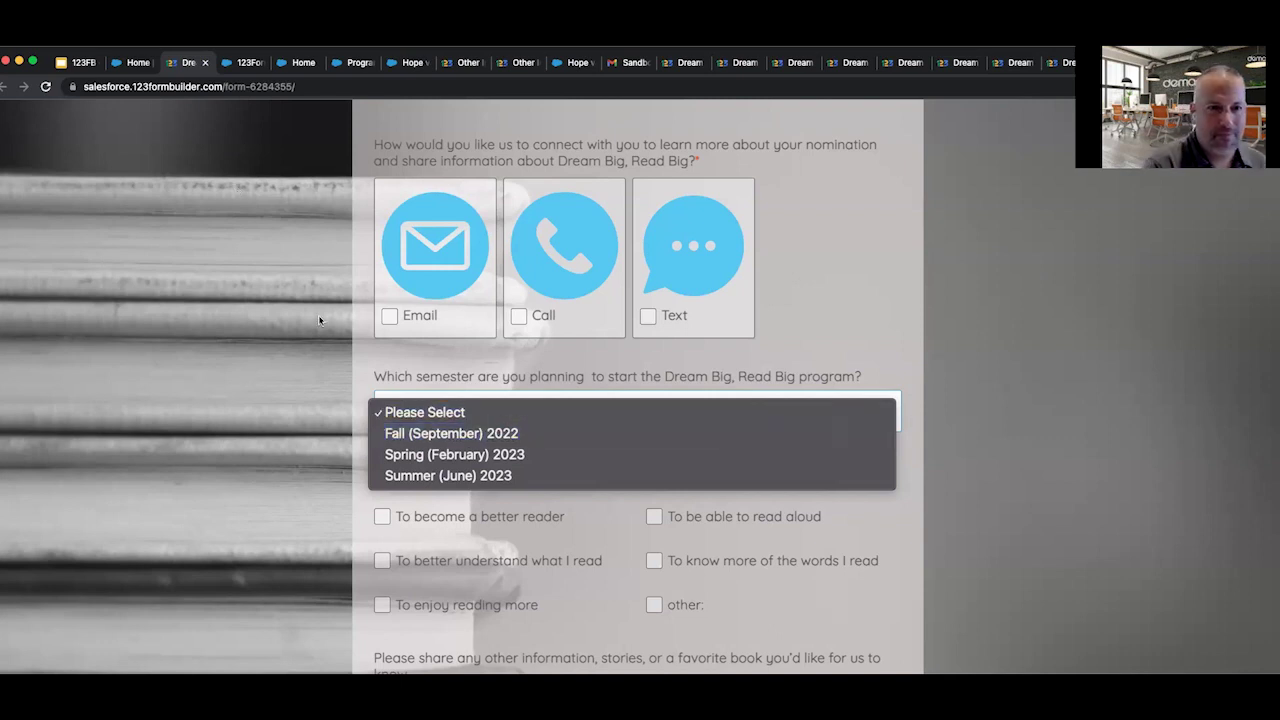
{"action": "left_click", "coordinate": [243, 64]}
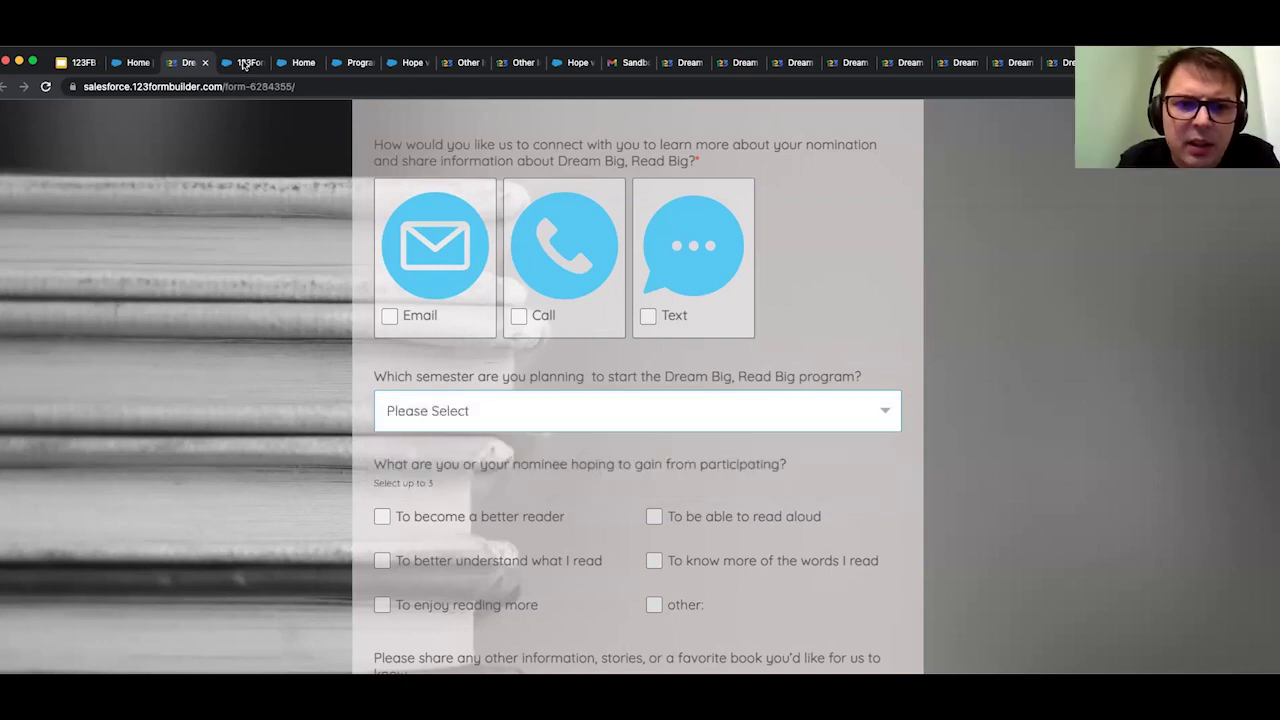
Edit the Scholar Nomination Form from the forms list and show its Set up page.
{"action": "left_click", "coordinate": [243, 63]}
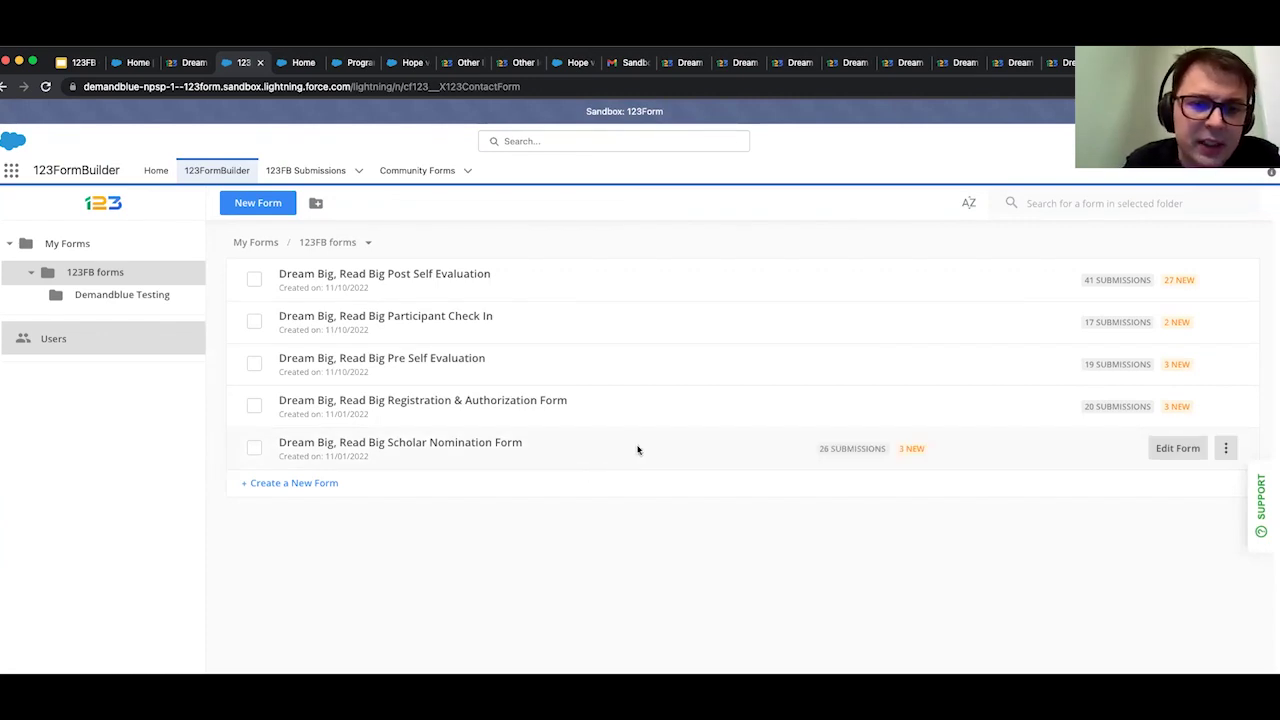
{"action": "mouse_move", "coordinate": [907, 456]}
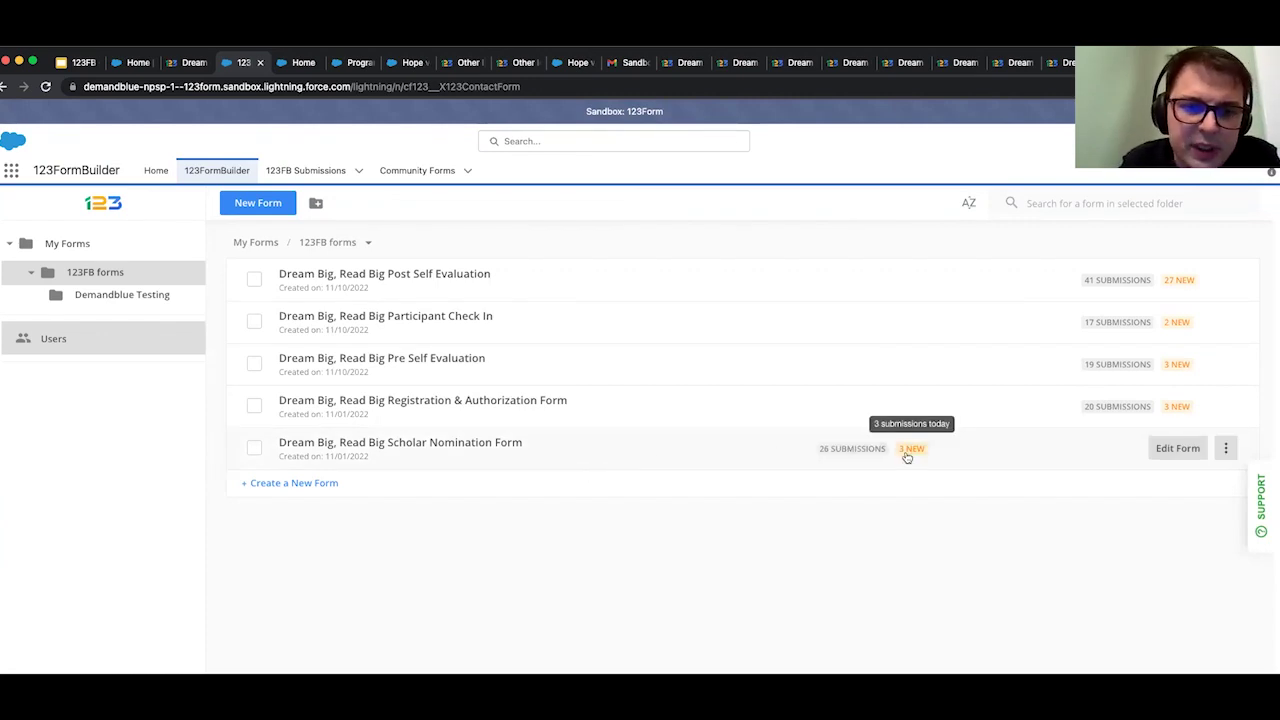
{"action": "left_click", "coordinate": [1157, 452]}
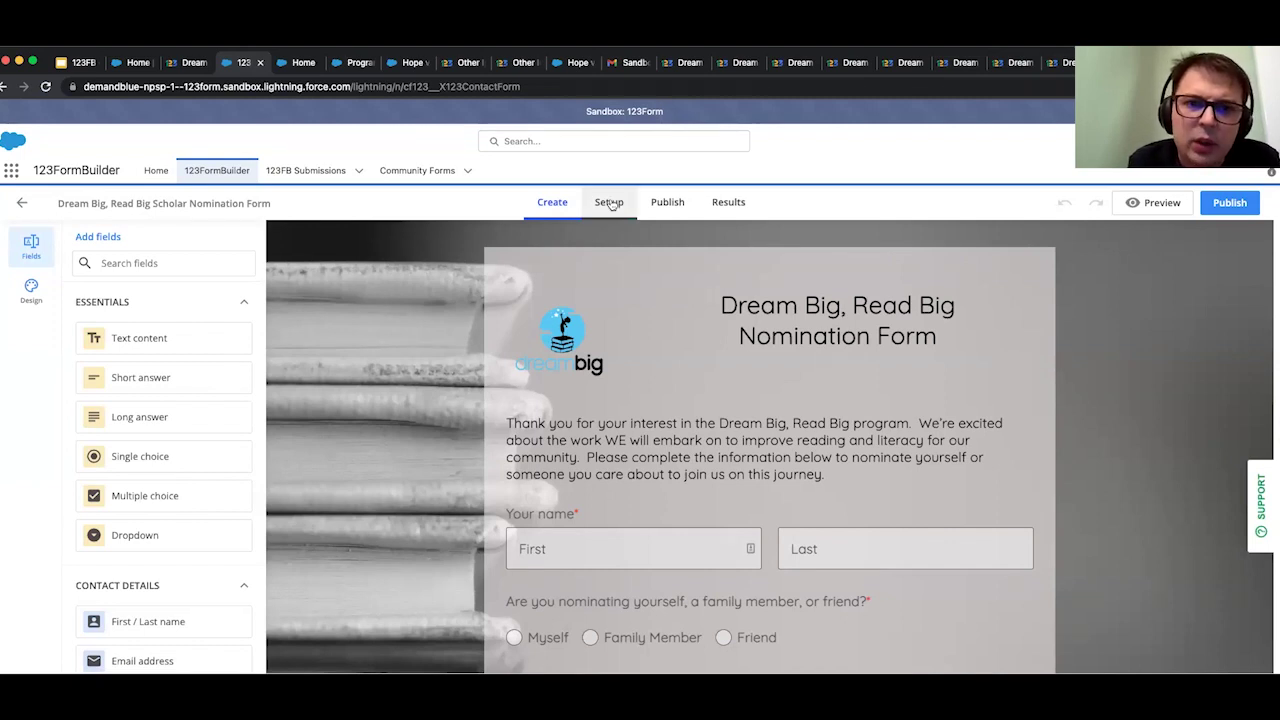
{"action": "left_click", "coordinate": [610, 203]}
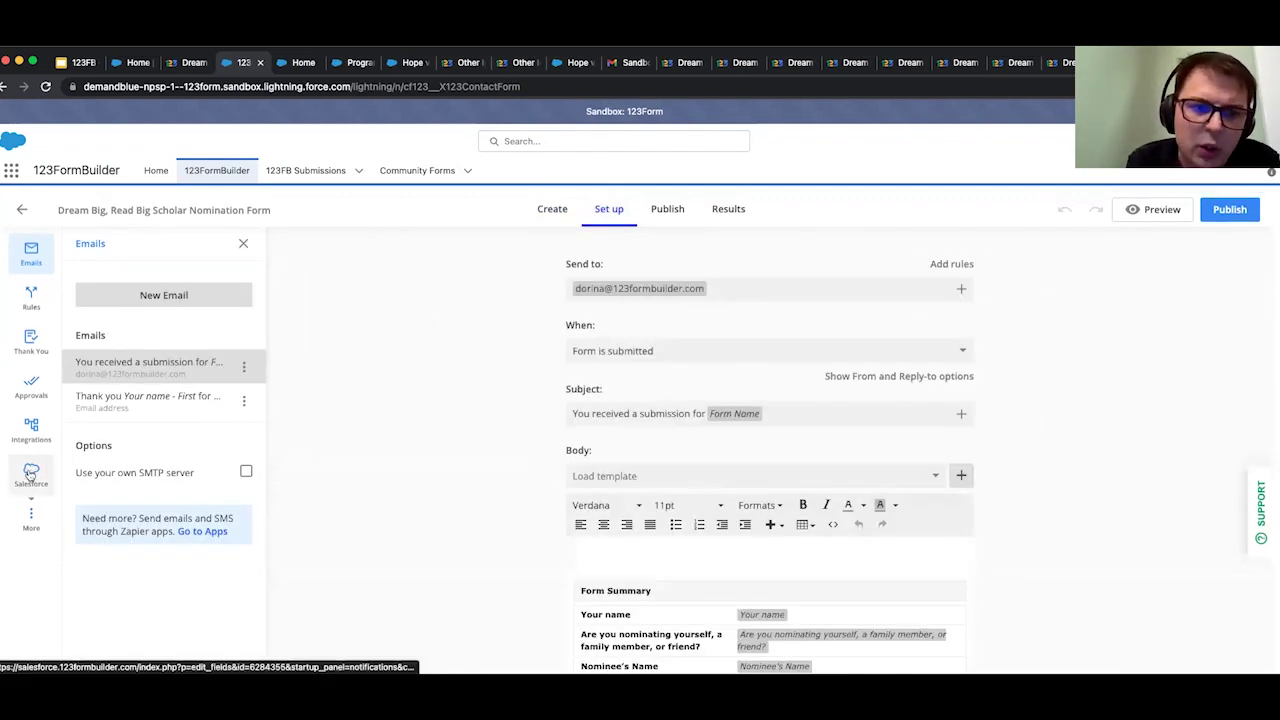
{"action": "mouse_move", "coordinate": [31, 472]}
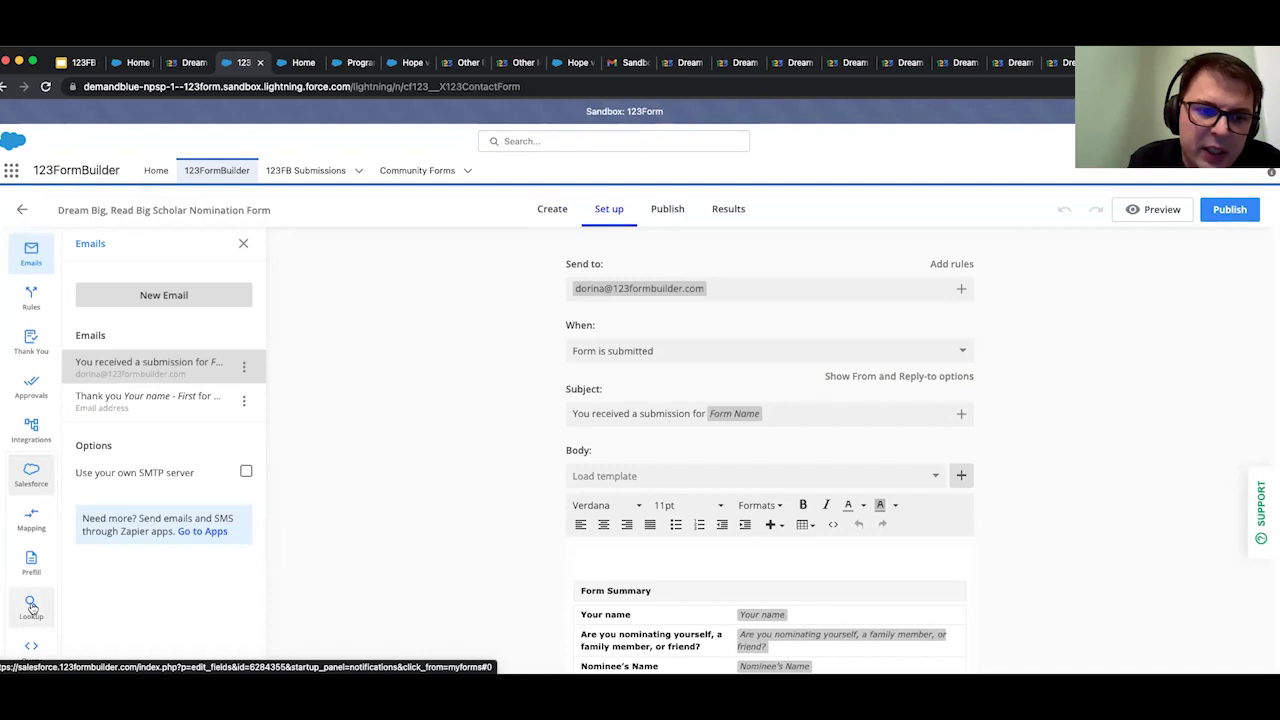
Filter the Get cohorts lookup to Status equals custom value 'Planned' and apply the changes.
{"action": "left_click", "coordinate": [31, 607]}
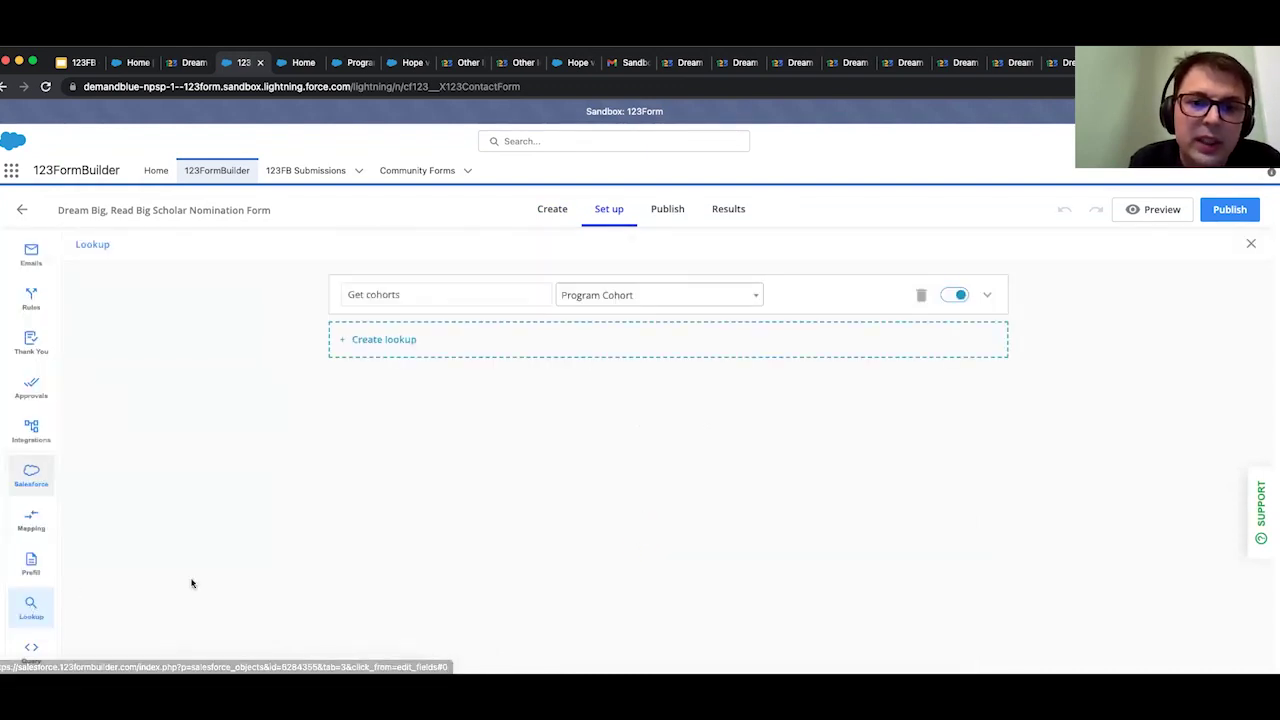
{"action": "left_click", "coordinate": [845, 300]}
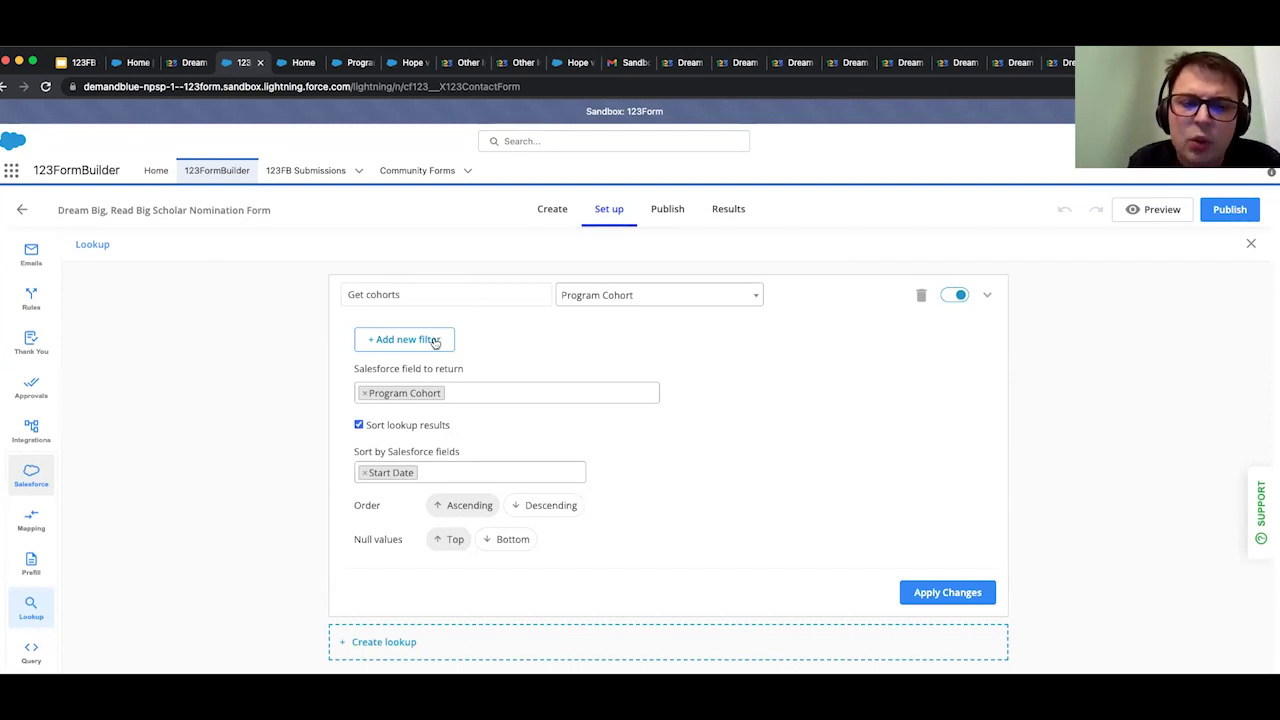
{"action": "left_click", "coordinate": [435, 340]}
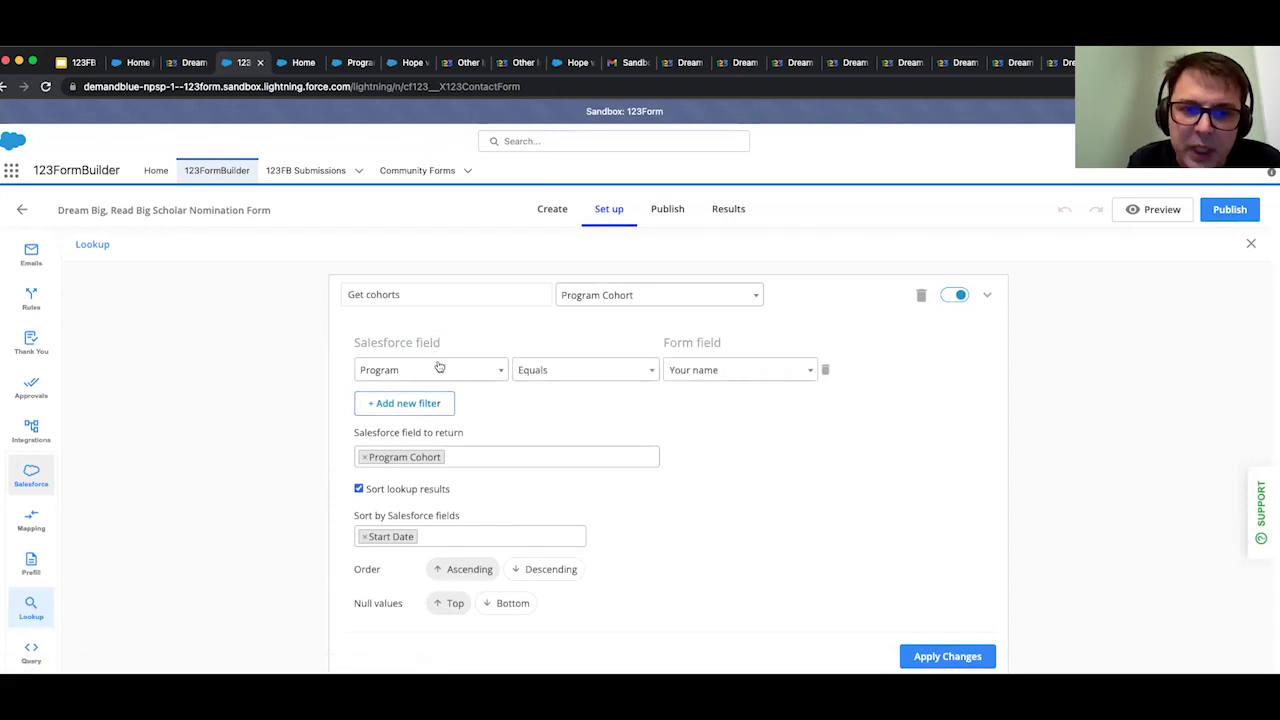
{"action": "left_click", "coordinate": [439, 368]}
{"action": "left_click", "coordinate": [417, 431]}
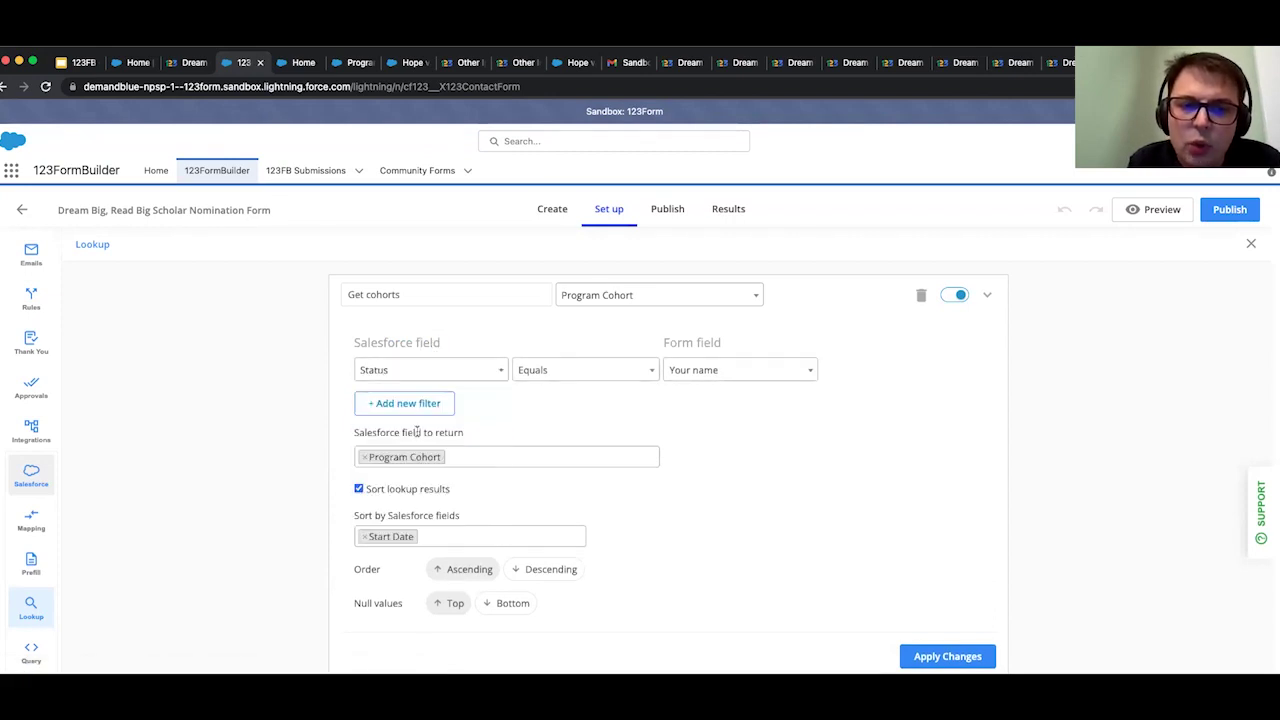
{"action": "left_click", "coordinate": [705, 372]}
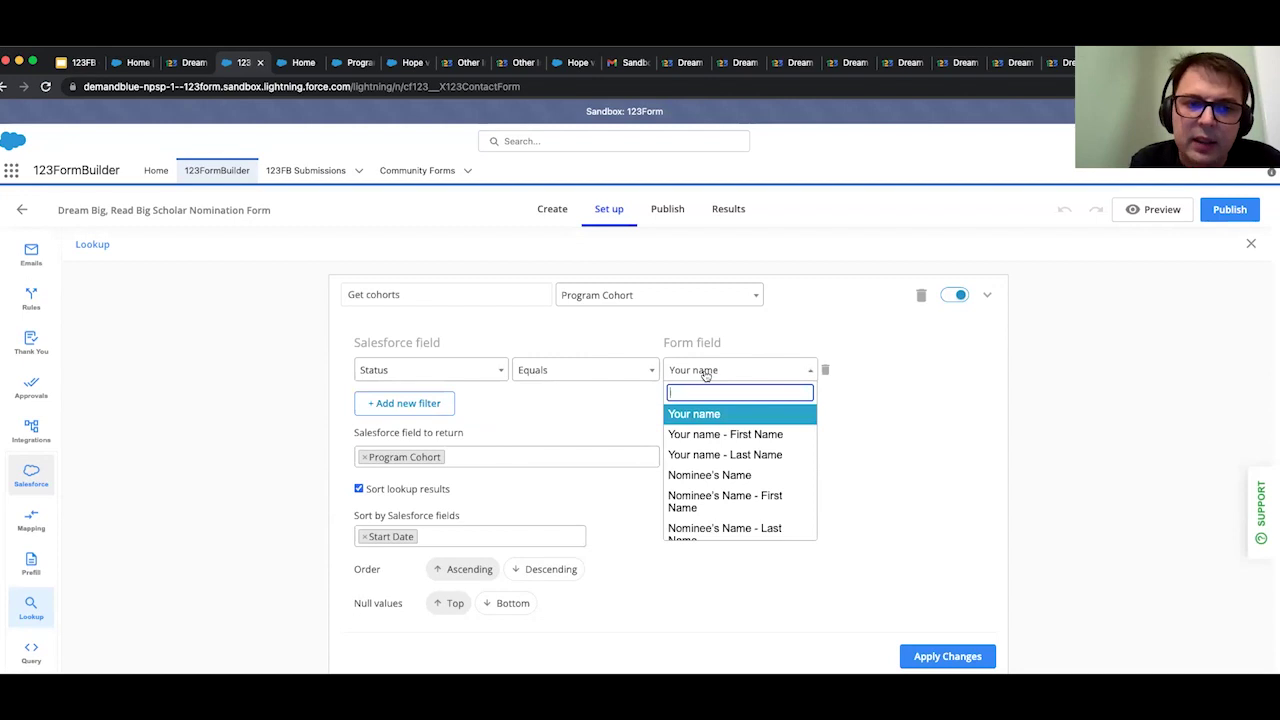
{"action": "type", "text": "cus"}
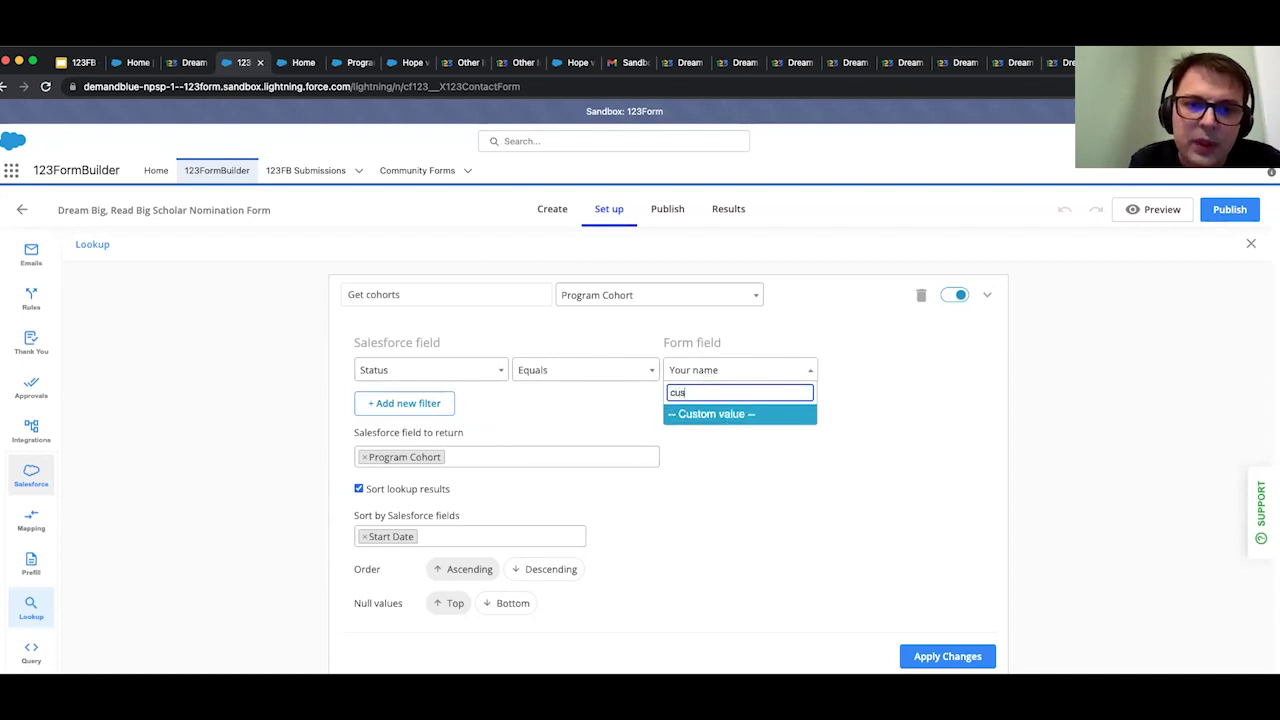
{"action": "left_click", "coordinate": [701, 414]}
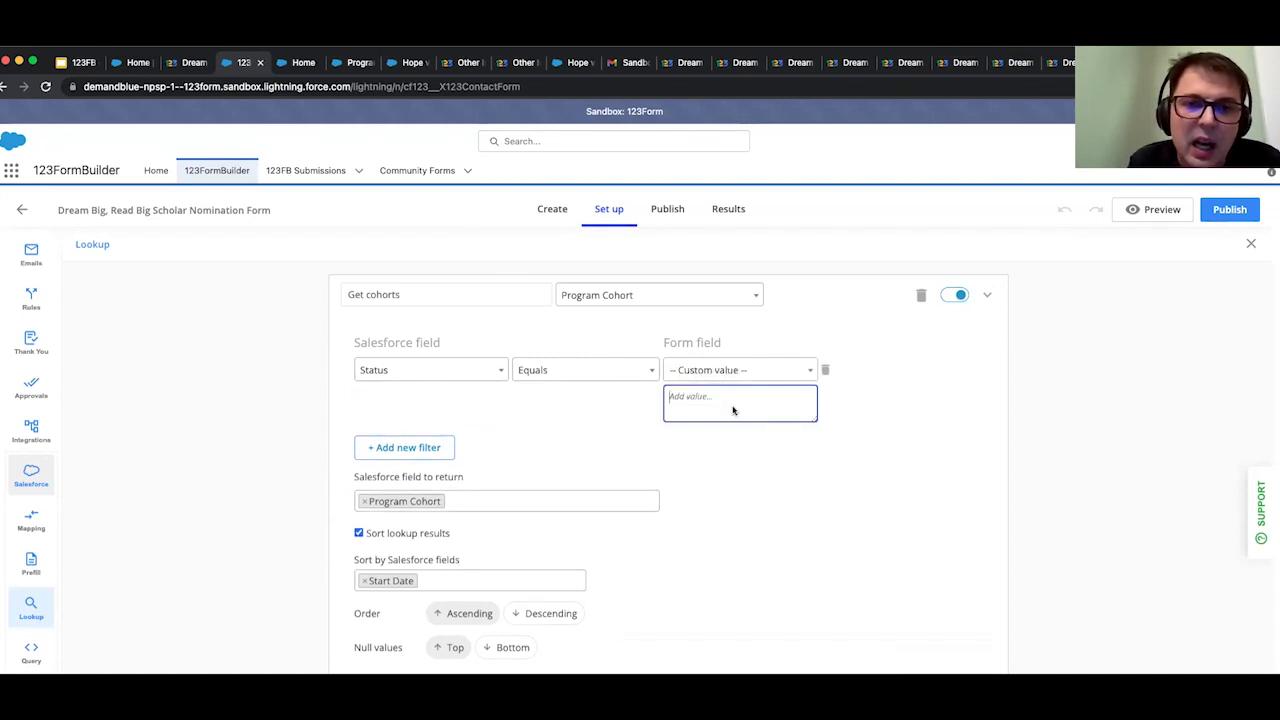
{"action": "type", "text": "Planned"}
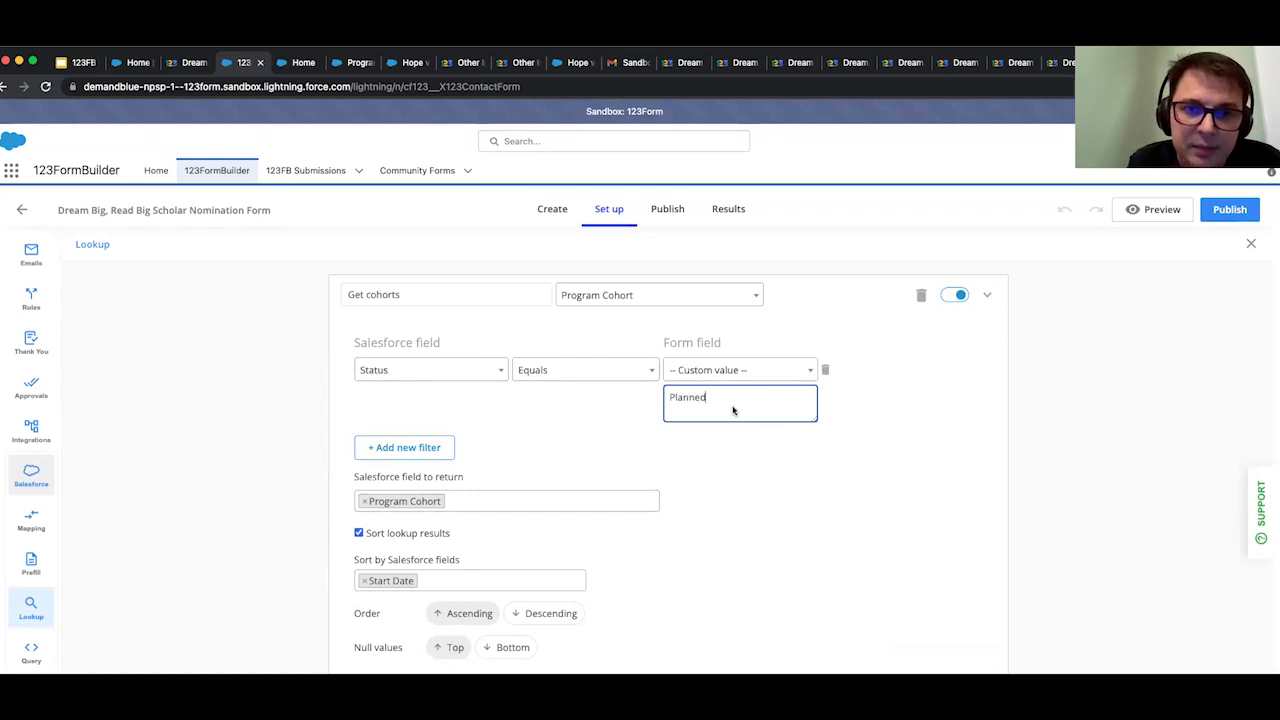
{"action": "scroll", "coordinate": [858, 437], "scroll_direction": "down", "scroll_amount": 2}
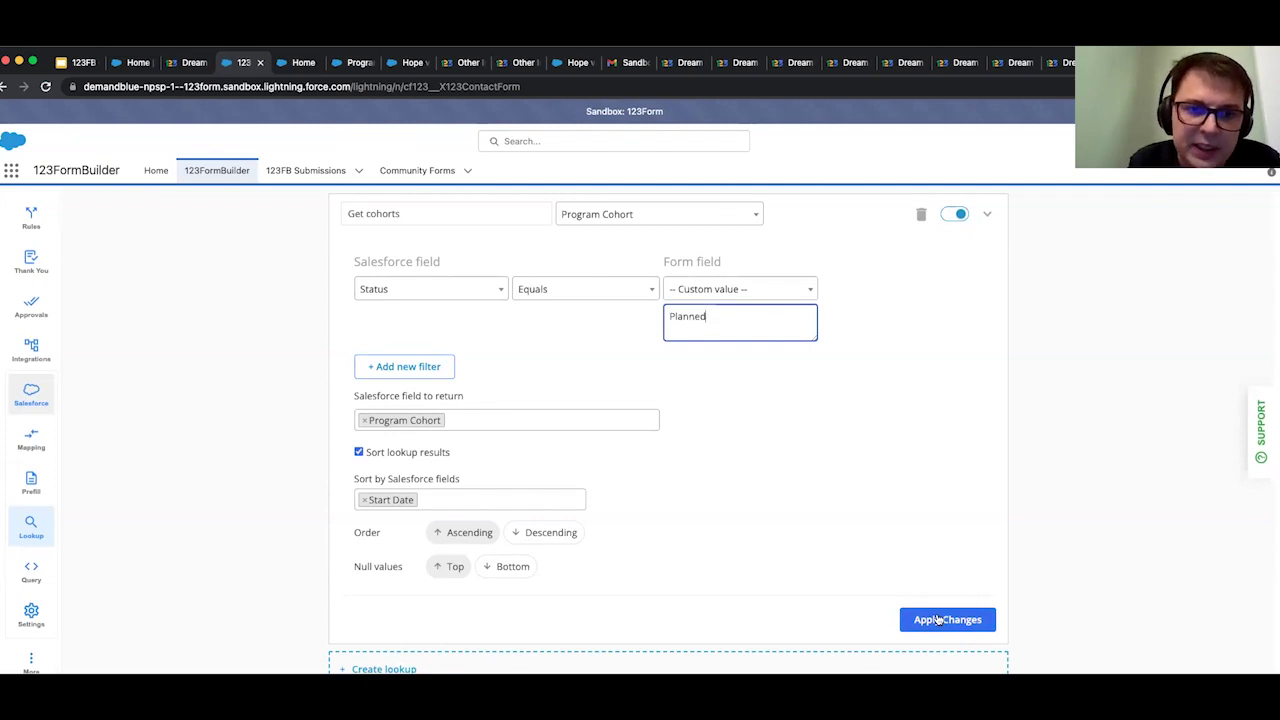
{"action": "left_click", "coordinate": [937, 620]}
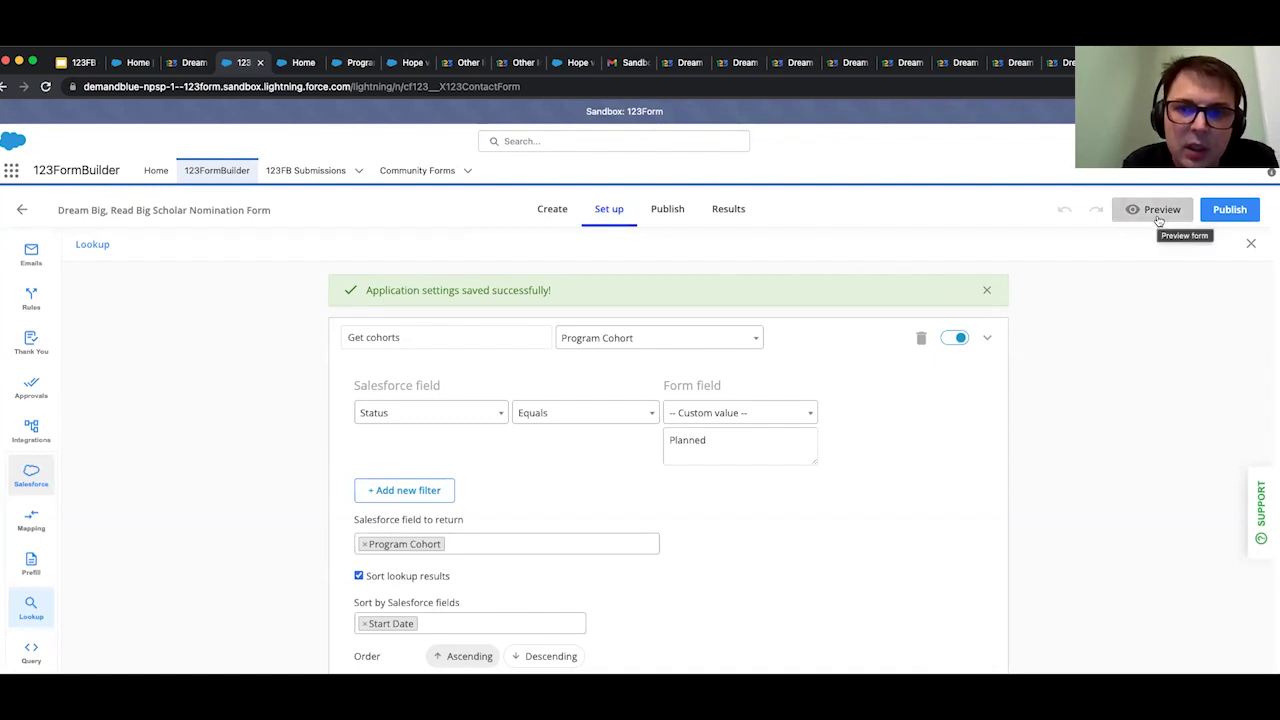
Preview the nomination form and confirm the semester options Spring (February) 2023 and Summer (June) 2023.
{"action": "left_click", "coordinate": [1158, 220]}
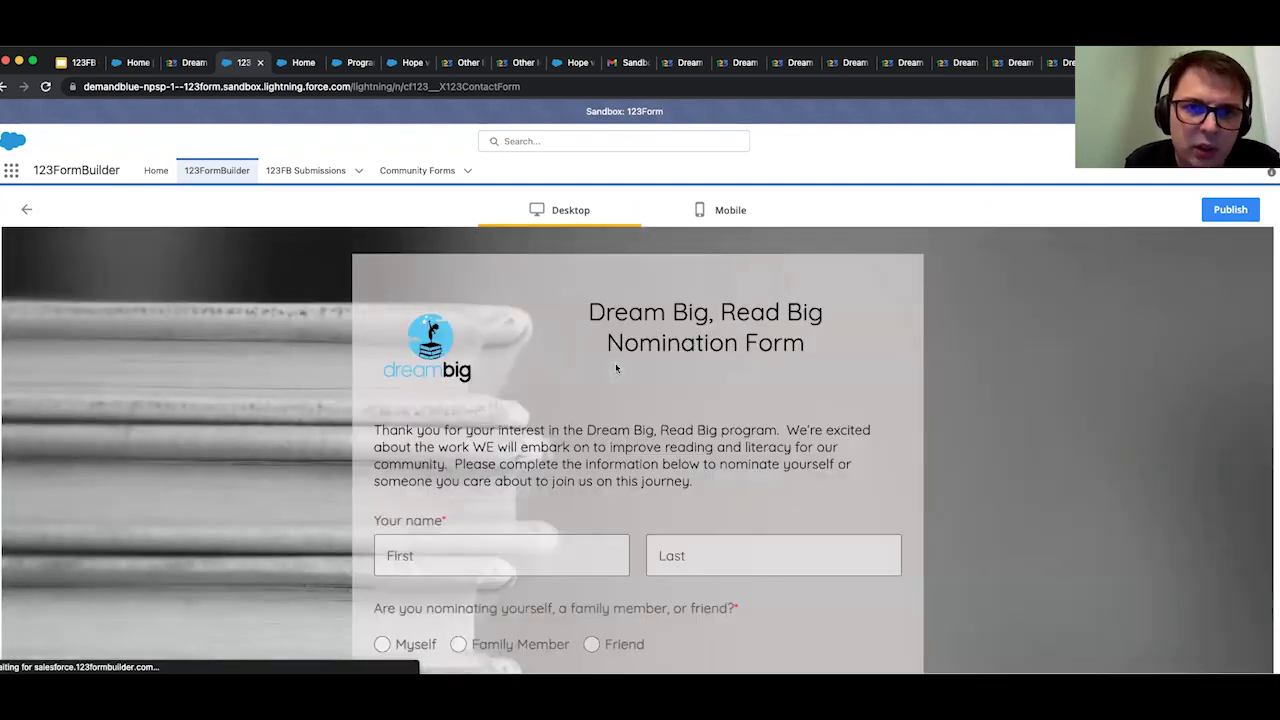
{"action": "scroll", "coordinate": [850, 380], "scroll_direction": "down", "scroll_amount": 5}
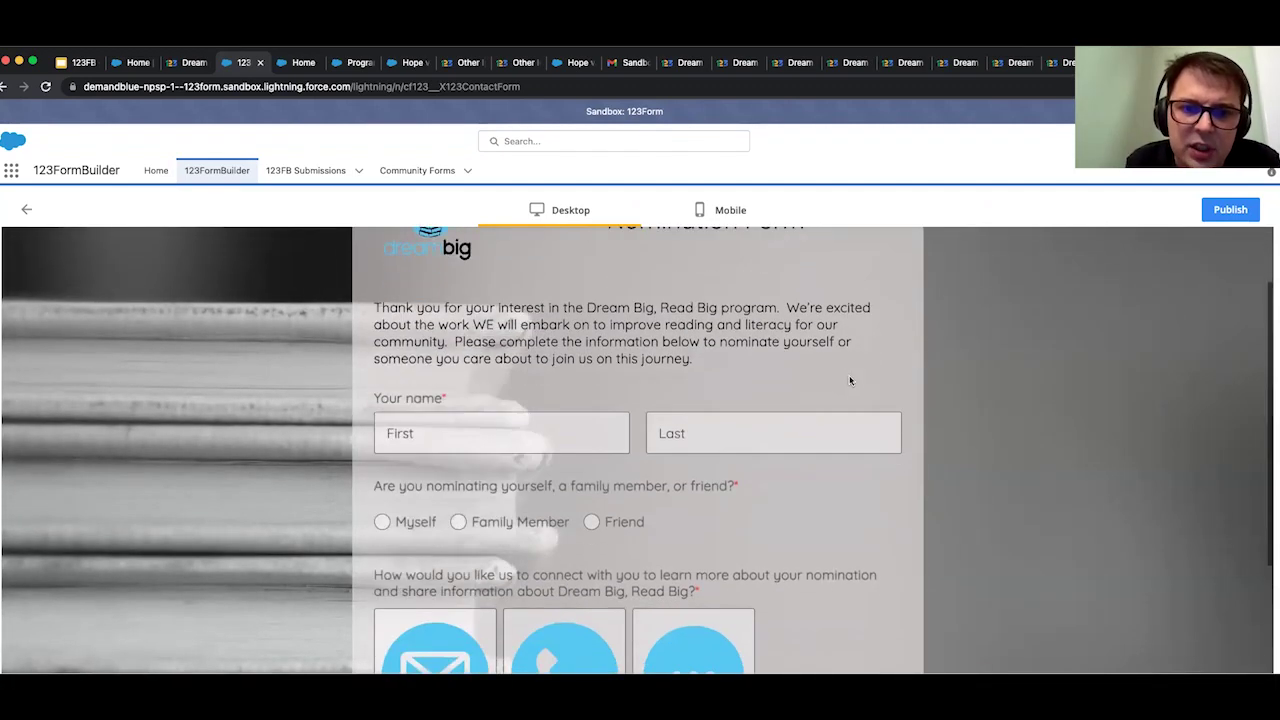
{"action": "scroll", "coordinate": [850, 380], "scroll_direction": "down", "scroll_amount": 6}
{"action": "left_click", "coordinate": [804, 386]}
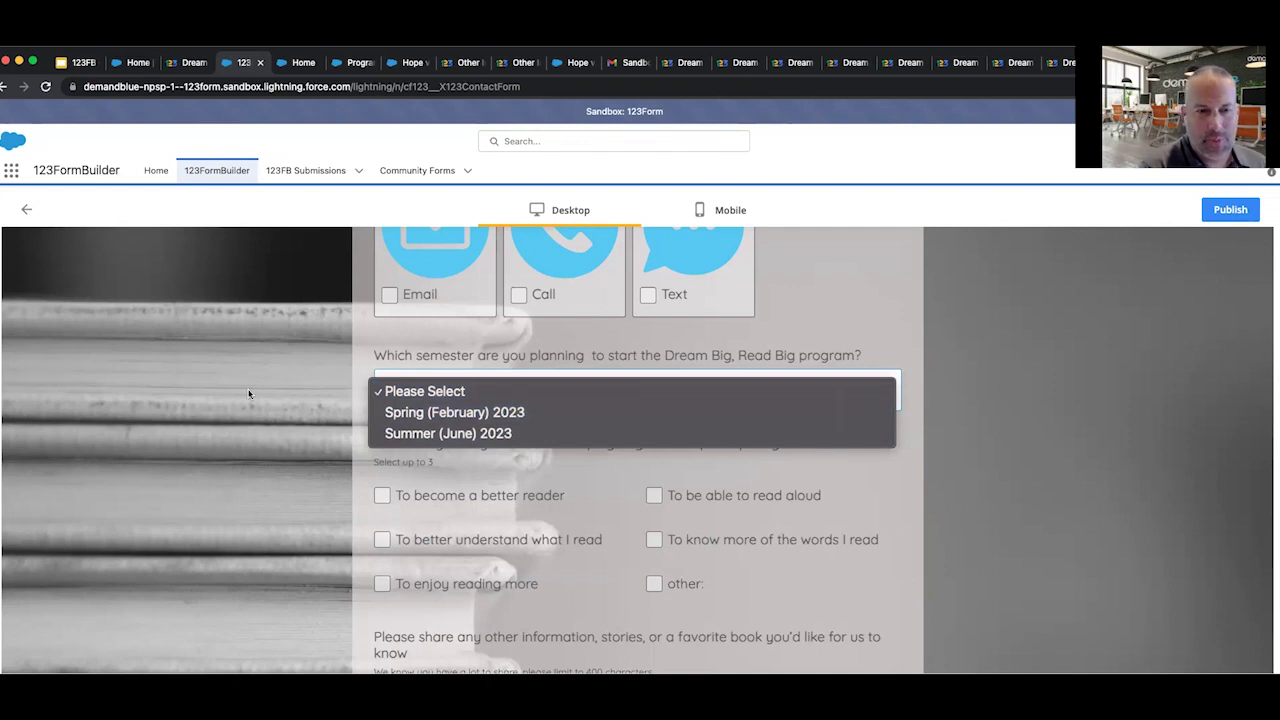
{"action": "left_click", "coordinate": [301, 67]}
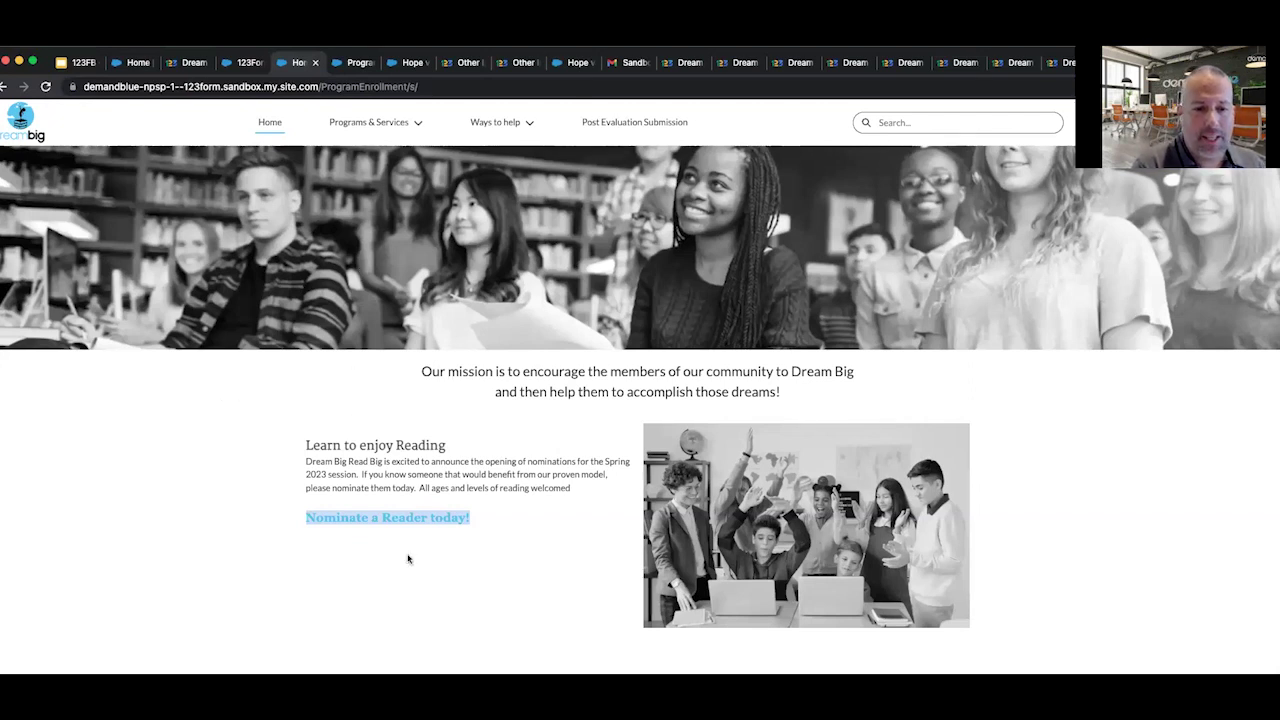
Follow the 'Nominate a Reader today!' link on the community home page to reach the nomination form.
{"action": "left_click", "coordinate": [406, 521]}
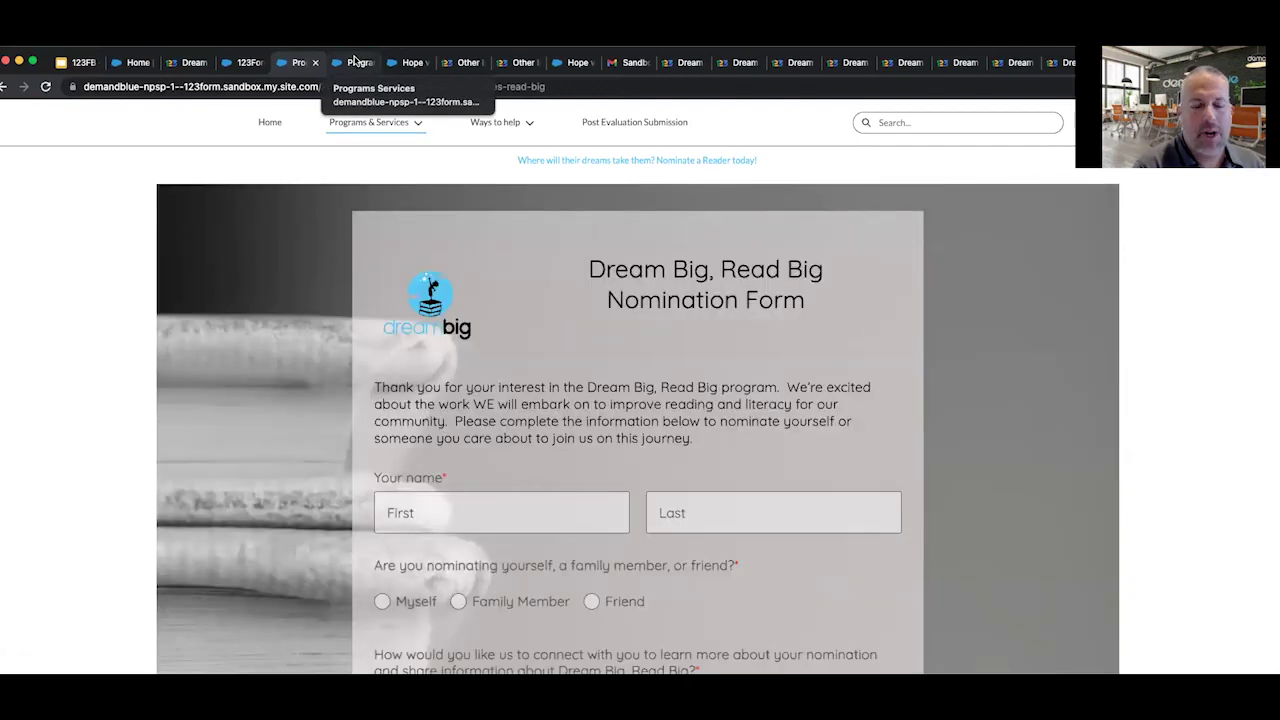
On the filled nomination form, add Text alongside Call and agree to receive SMS messages.
{"action": "left_click", "coordinate": [355, 63]}
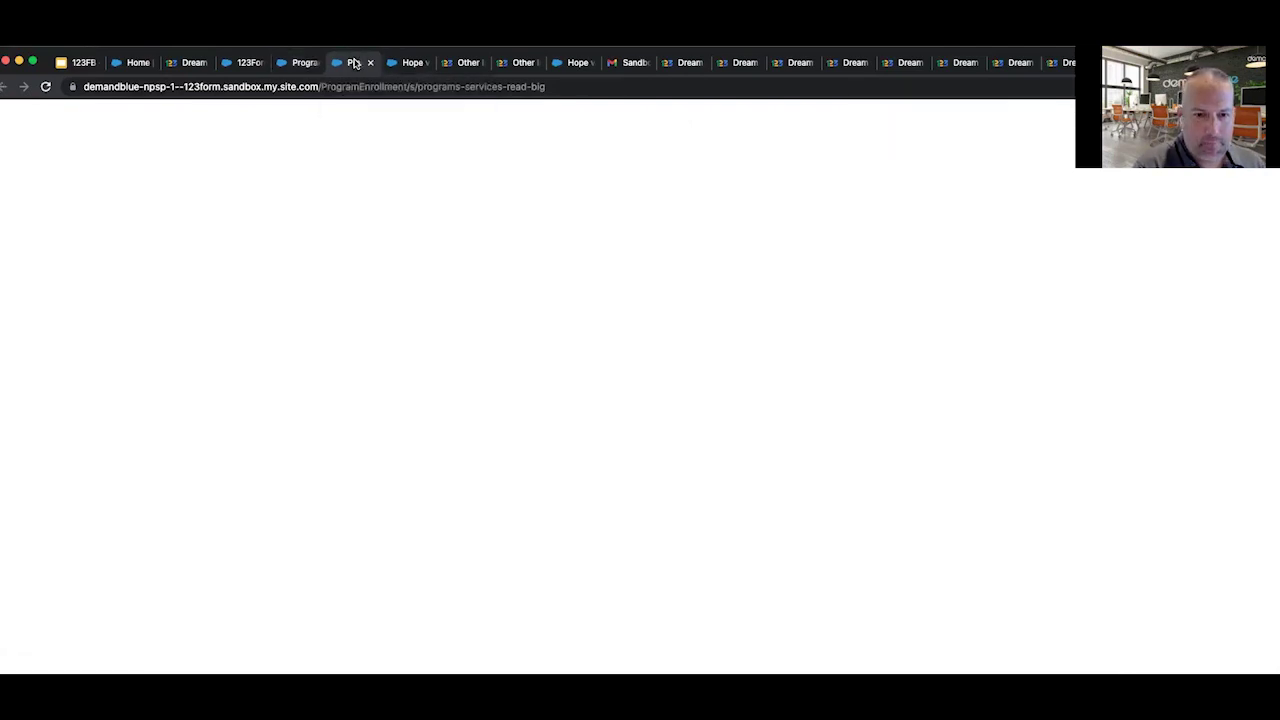
{"action": "scroll", "coordinate": [310, 381], "scroll_direction": "up", "scroll_amount": 5}
{"action": "scroll", "coordinate": [311, 386], "scroll_direction": "up", "scroll_amount": 10}
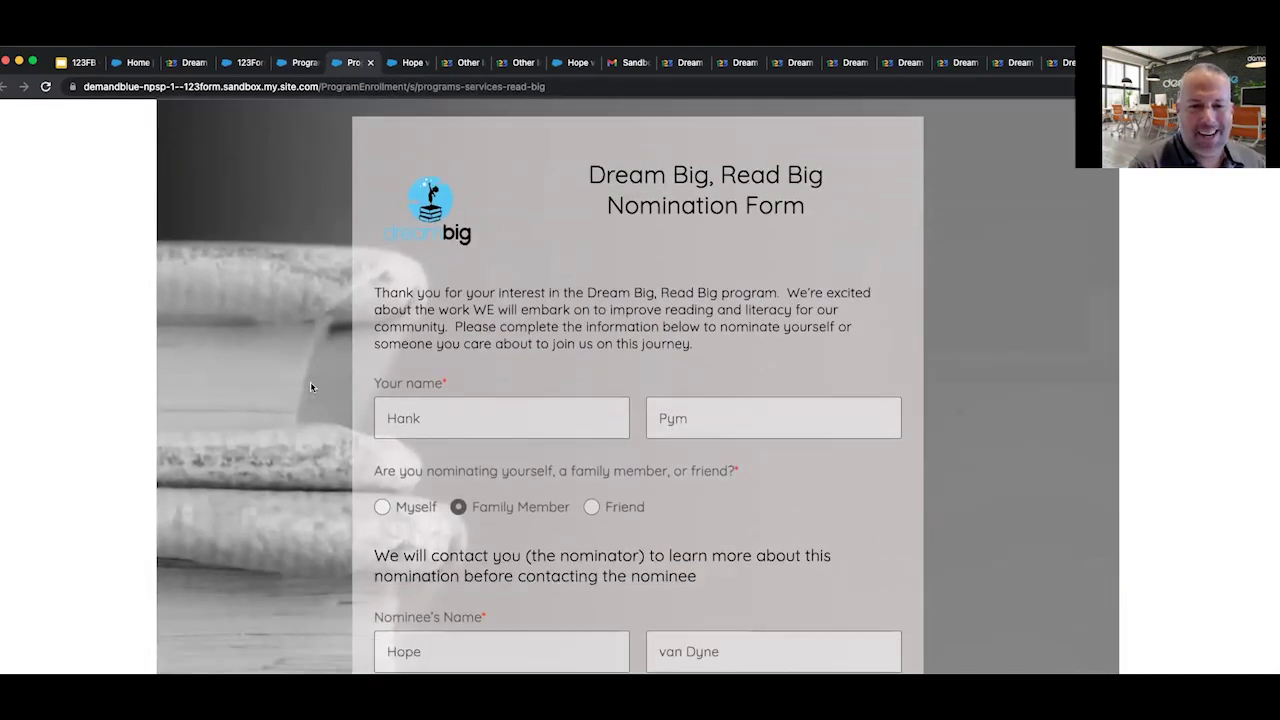
{"action": "scroll", "coordinate": [311, 386], "scroll_direction": "down", "scroll_amount": 2}
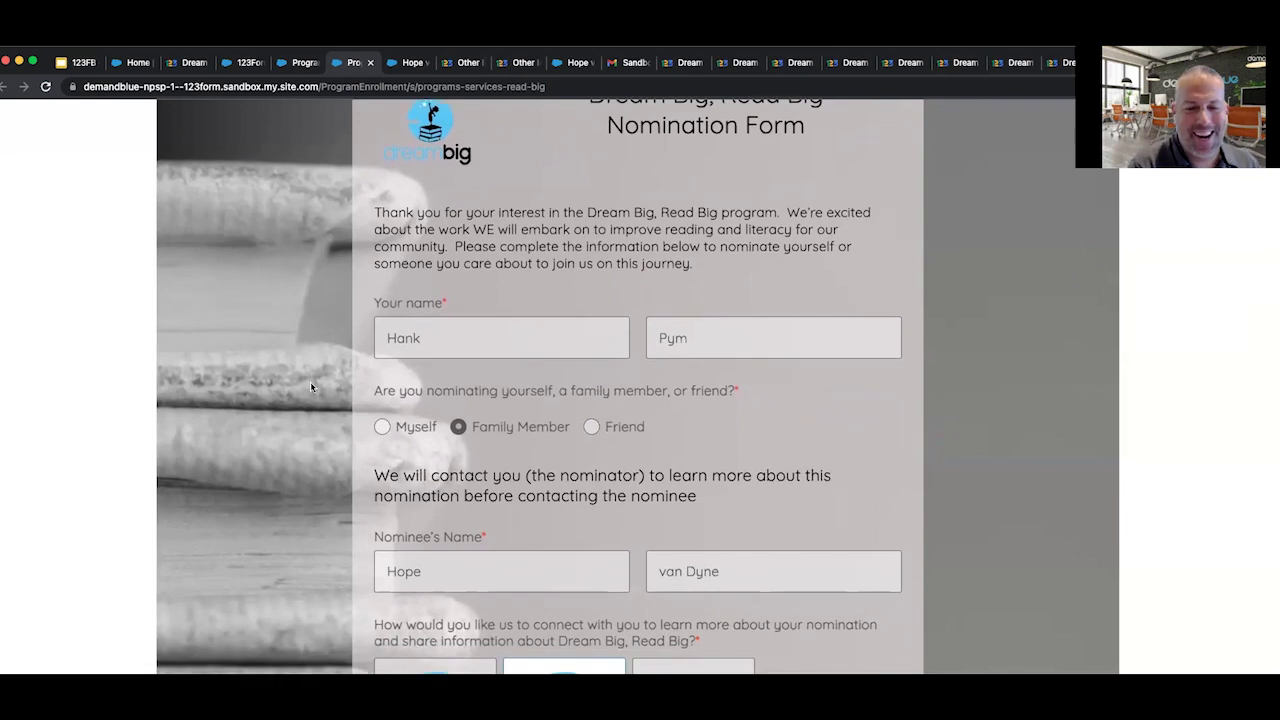
{"action": "scroll", "coordinate": [310, 385], "scroll_direction": "down", "scroll_amount": 3}
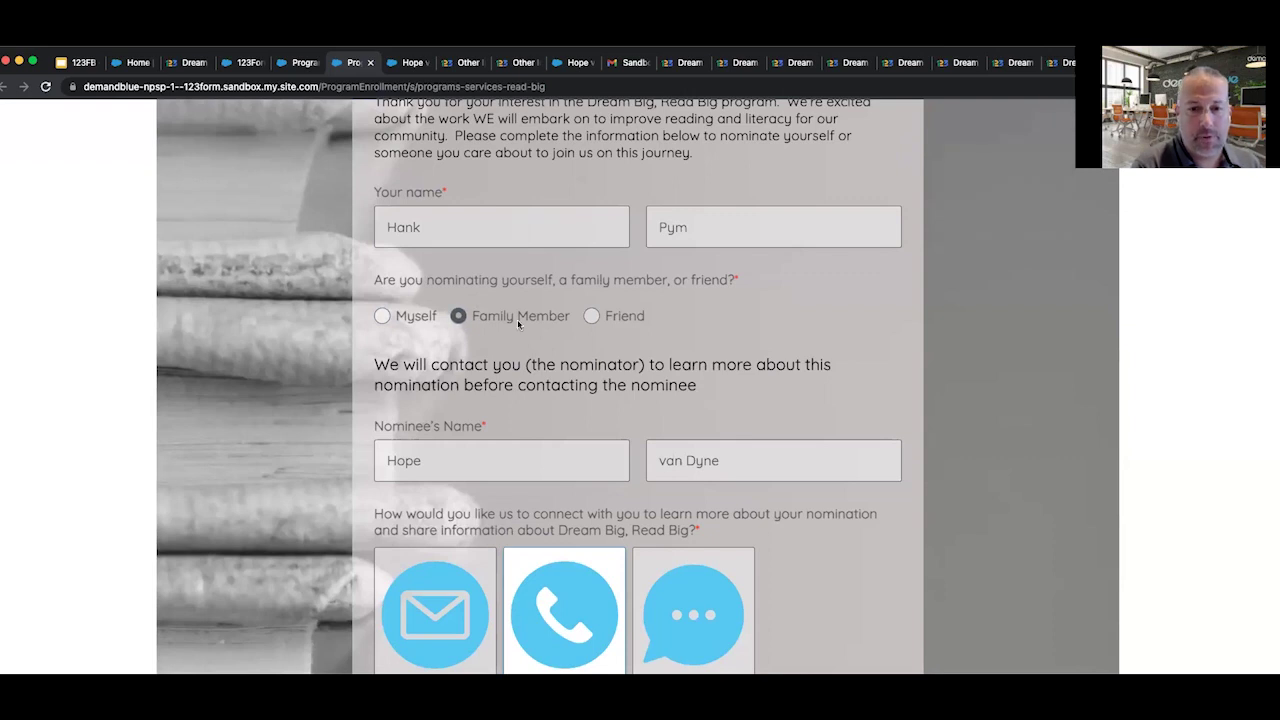
{"action": "scroll", "coordinate": [517, 320], "scroll_direction": "down", "scroll_amount": 5}
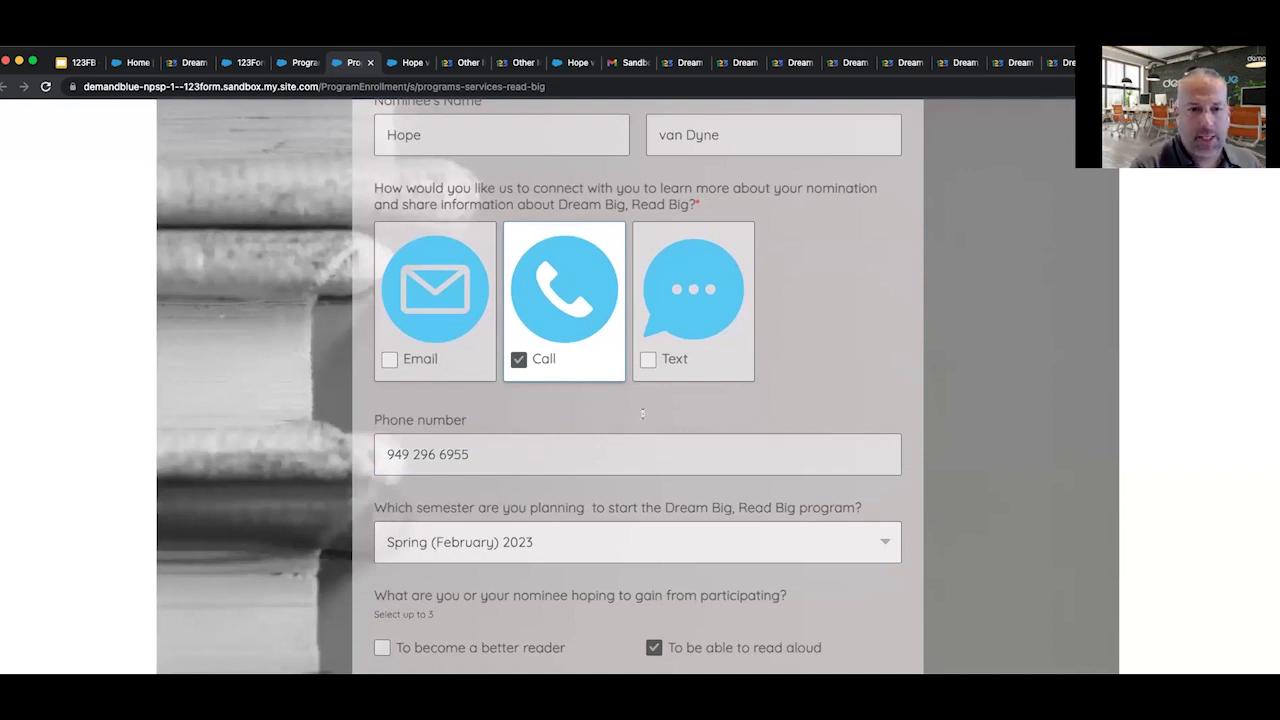
{"action": "left_click", "coordinate": [648, 360]}
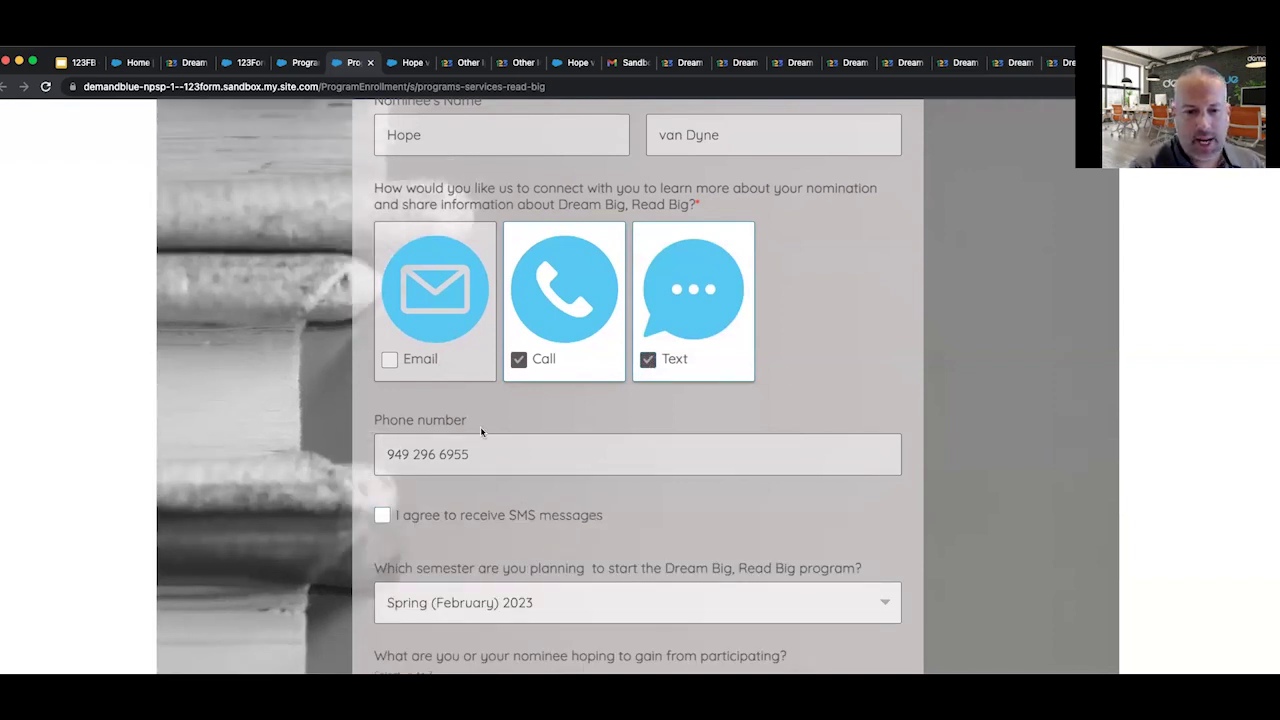
{"action": "left_click", "coordinate": [382, 517]}
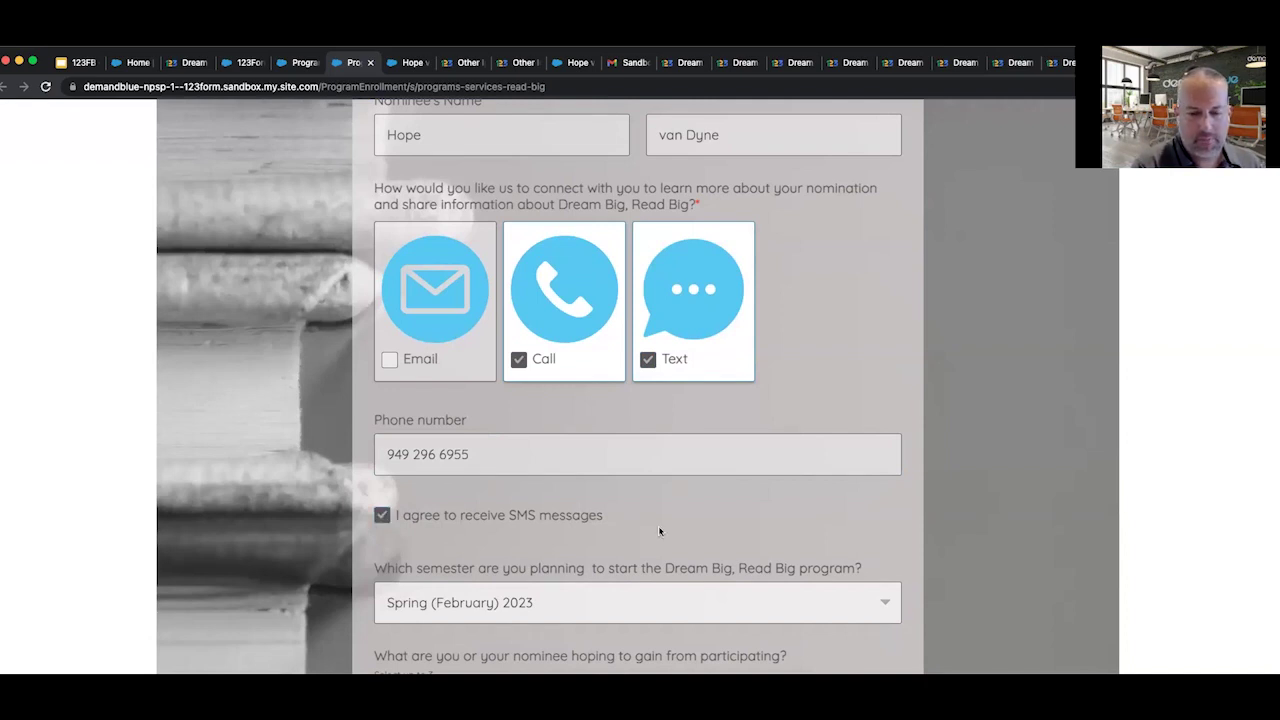
Complete the I'm not a robot check and submit the nomination.
{"action": "scroll", "coordinate": [659, 531], "scroll_direction": "down", "scroll_amount": 5}
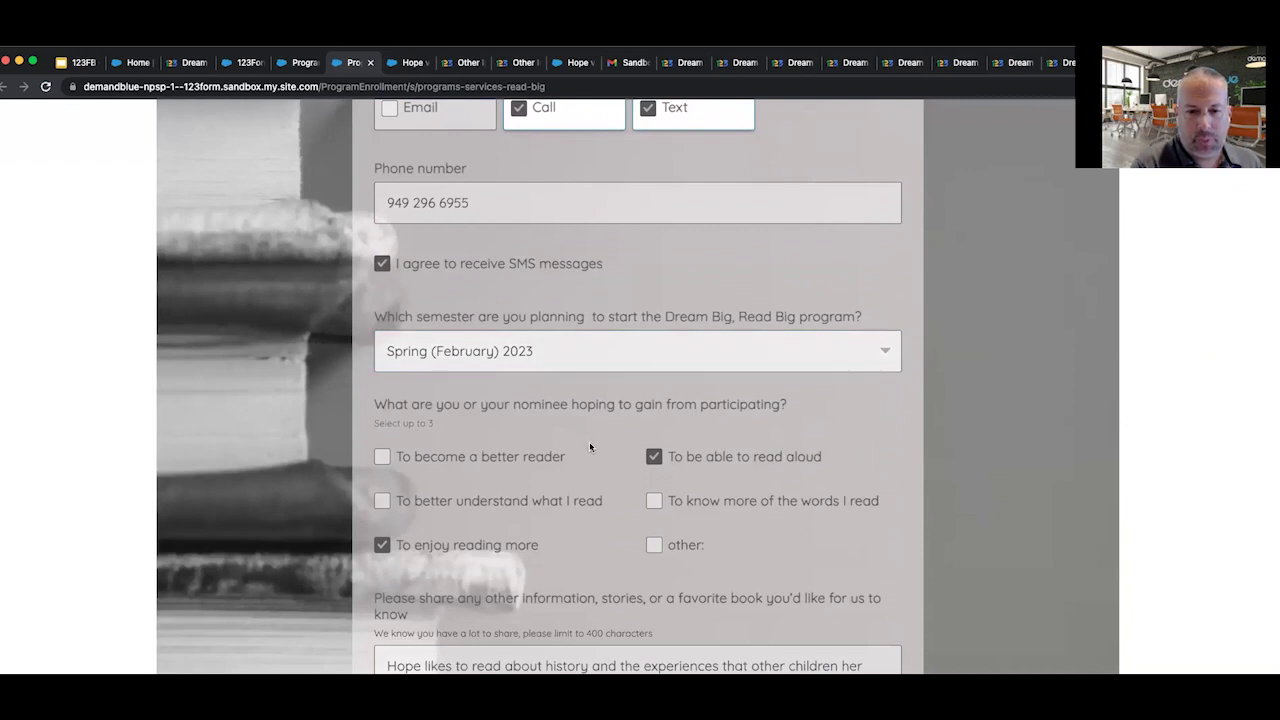
{"action": "scroll", "coordinate": [608, 546], "scroll_direction": "down", "scroll_amount": 1}
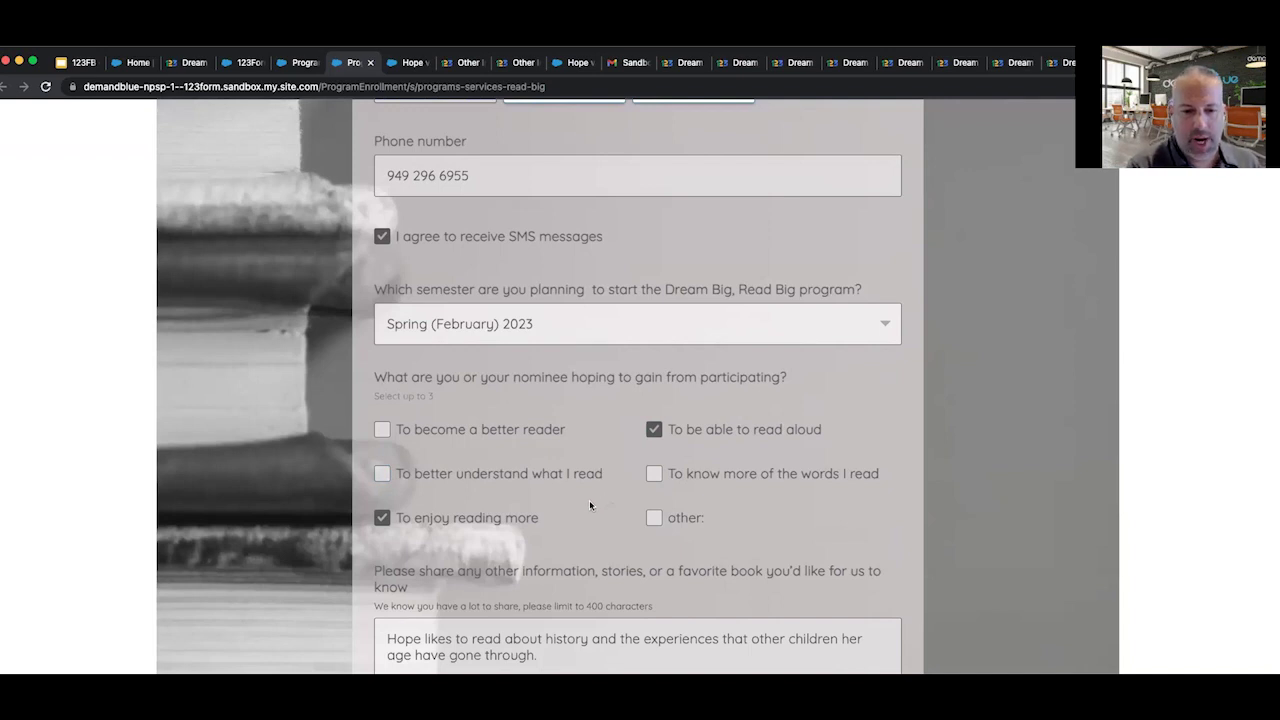
{"action": "scroll", "coordinate": [590, 505], "scroll_direction": "down", "scroll_amount": 5}
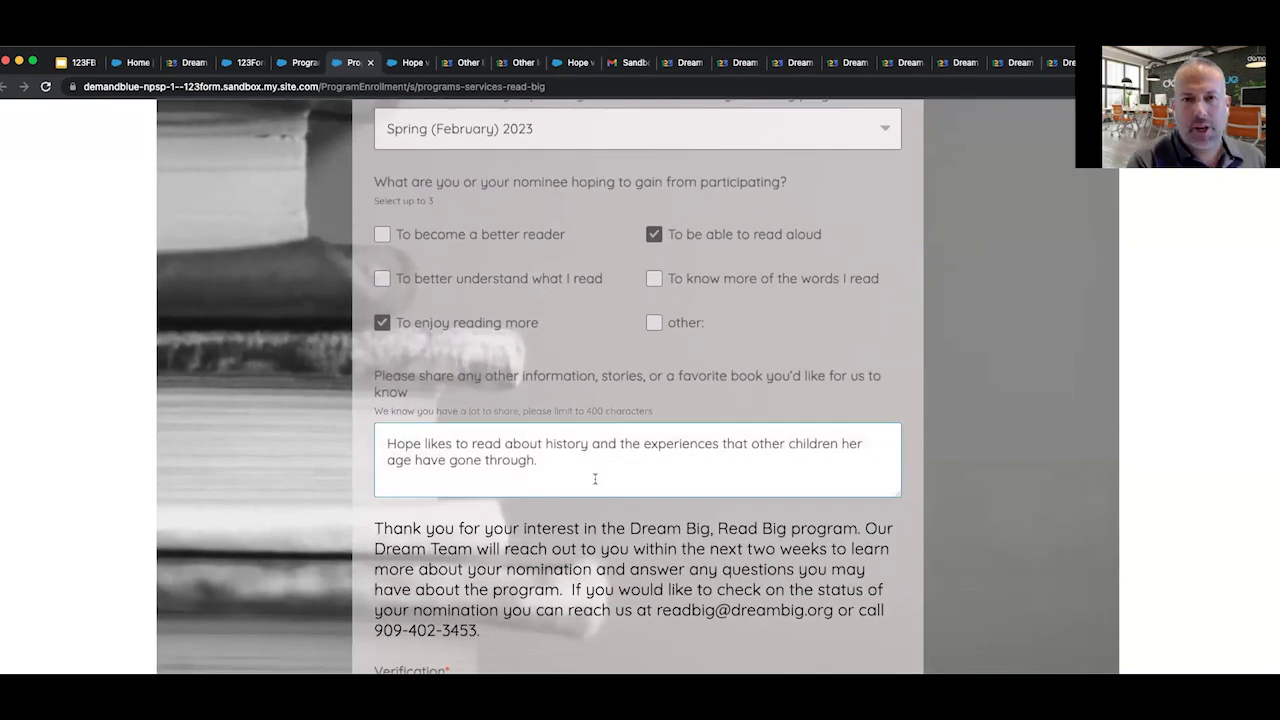
{"action": "scroll", "coordinate": [595, 479], "scroll_direction": "down", "scroll_amount": 2}
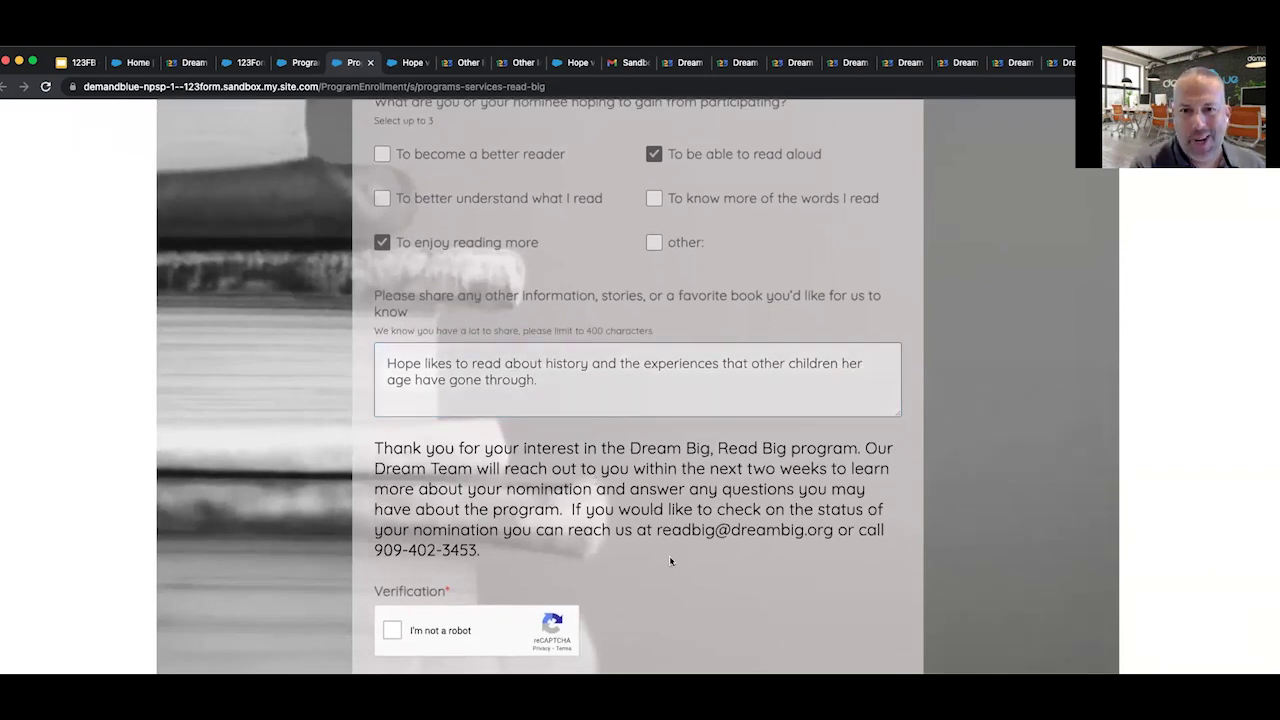
{"action": "scroll", "coordinate": [670, 561], "scroll_direction": "down", "scroll_amount": 1}
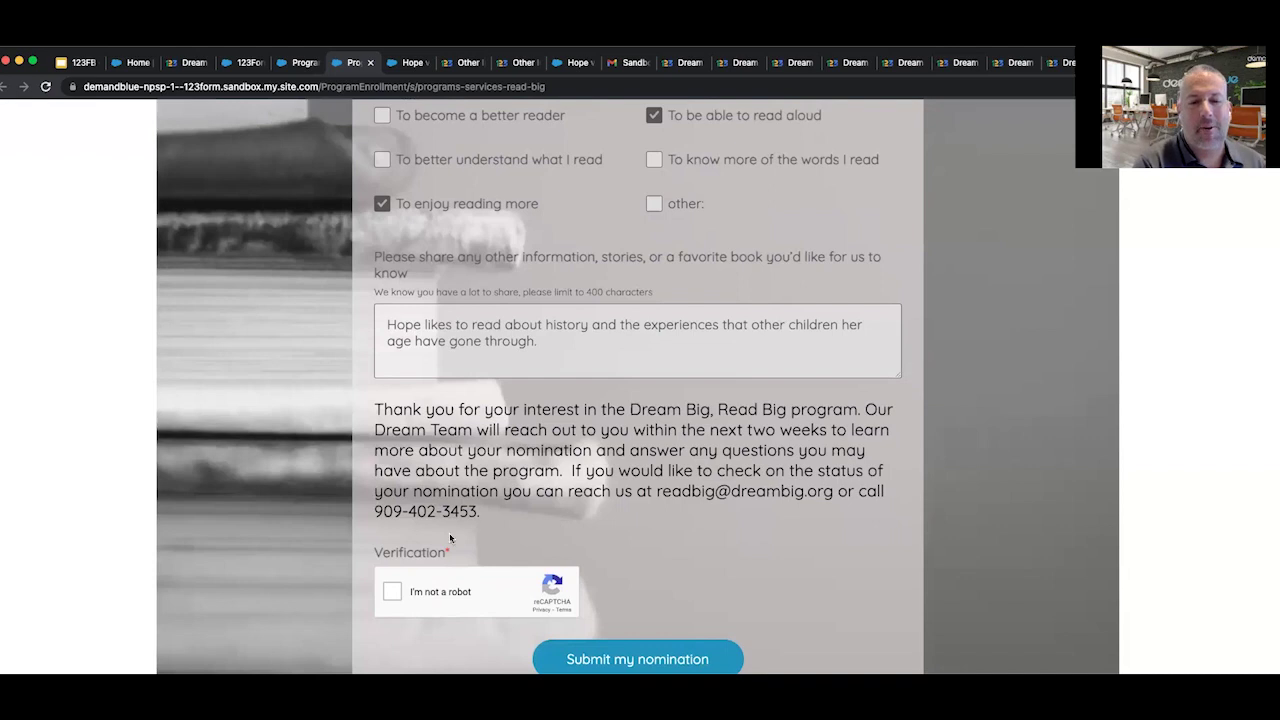
{"action": "left_click", "coordinate": [391, 591]}
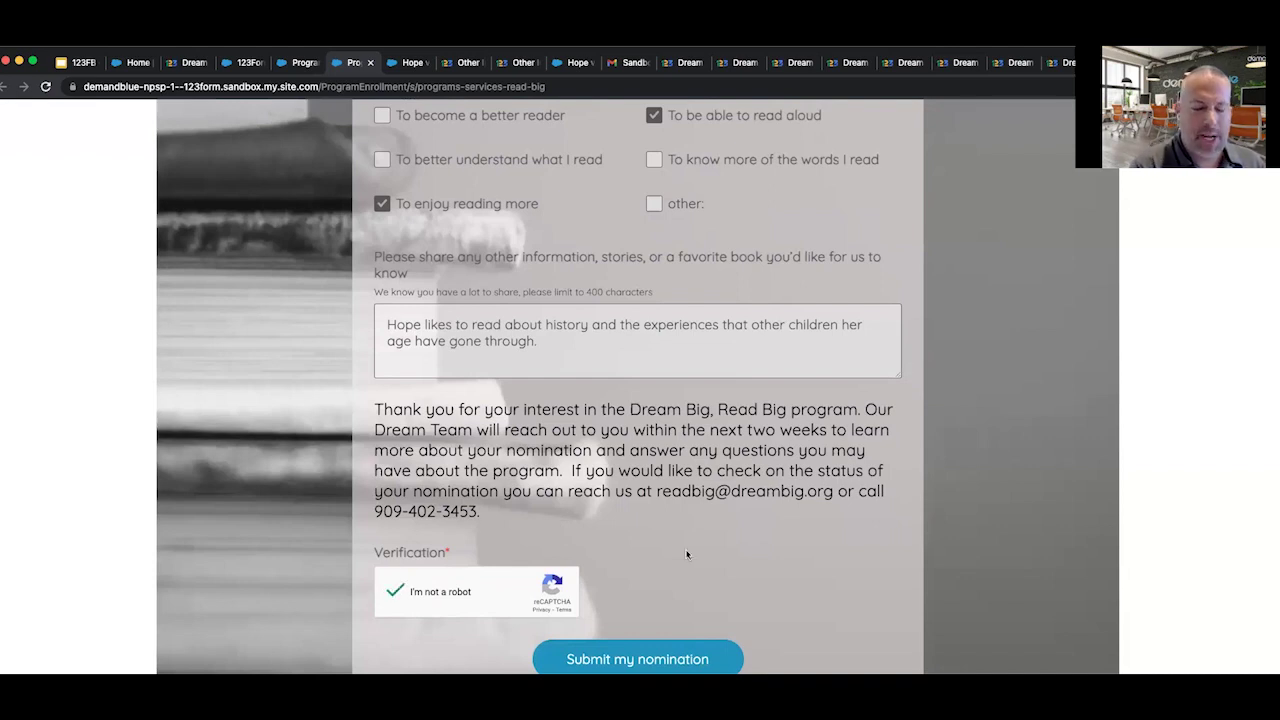
{"action": "scroll", "coordinate": [686, 554], "scroll_direction": "down", "scroll_amount": 2}
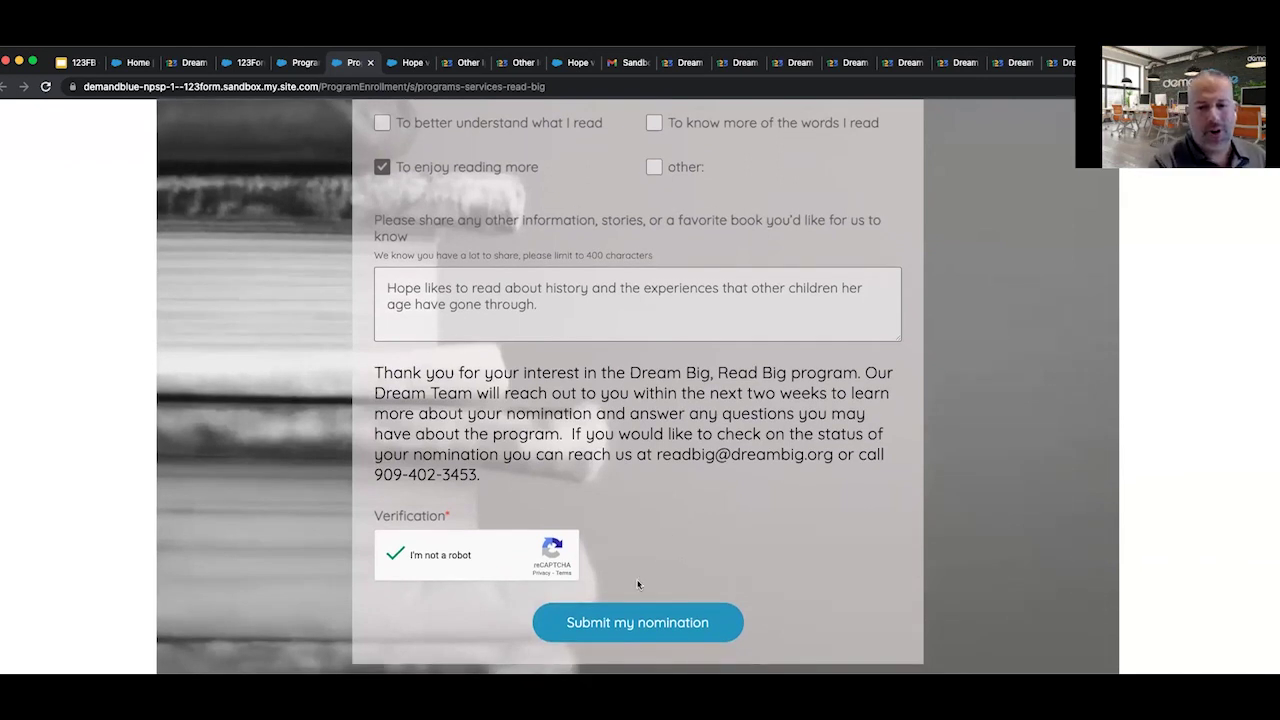
{"action": "left_click", "coordinate": [635, 618]}
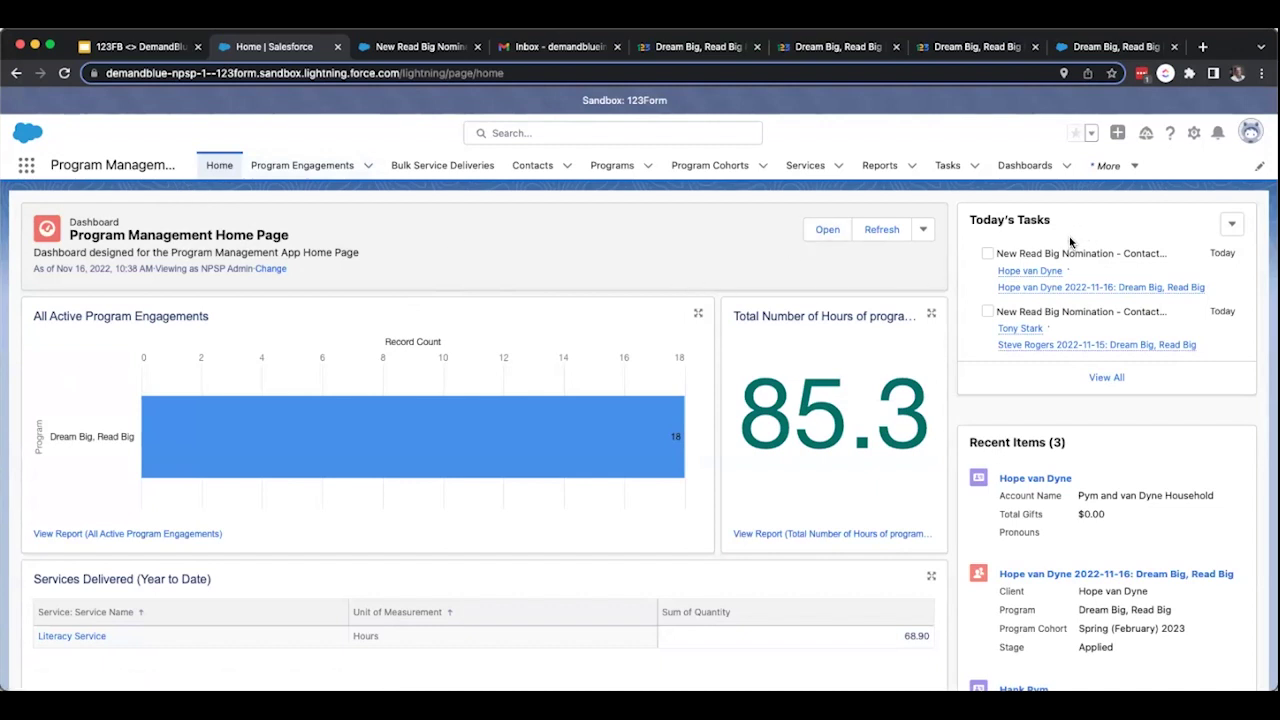
Open the new Program Engagement record and review its submitted interest form details.
{"action": "left_click", "coordinate": [1108, 292]}
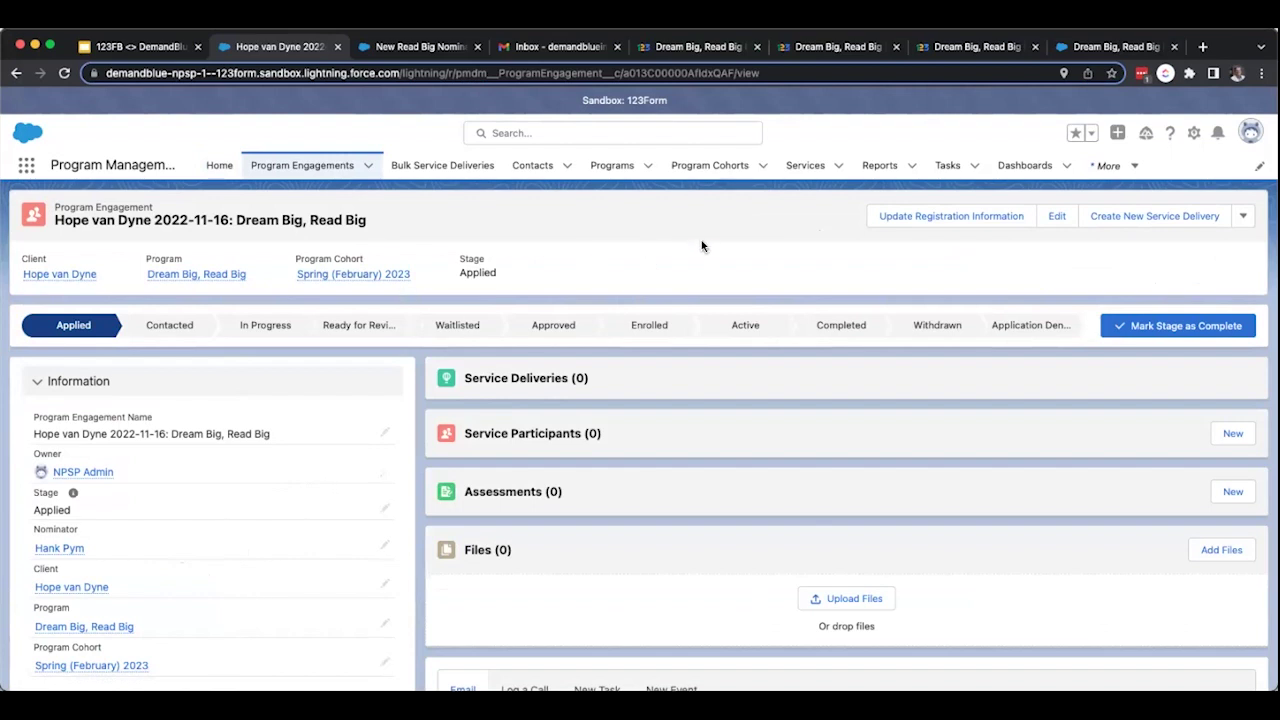
{"action": "scroll", "coordinate": [207, 545], "scroll_direction": "down", "scroll_amount": 2}
{"action": "scroll", "coordinate": [207, 545], "scroll_direction": "down", "scroll_amount": 6}
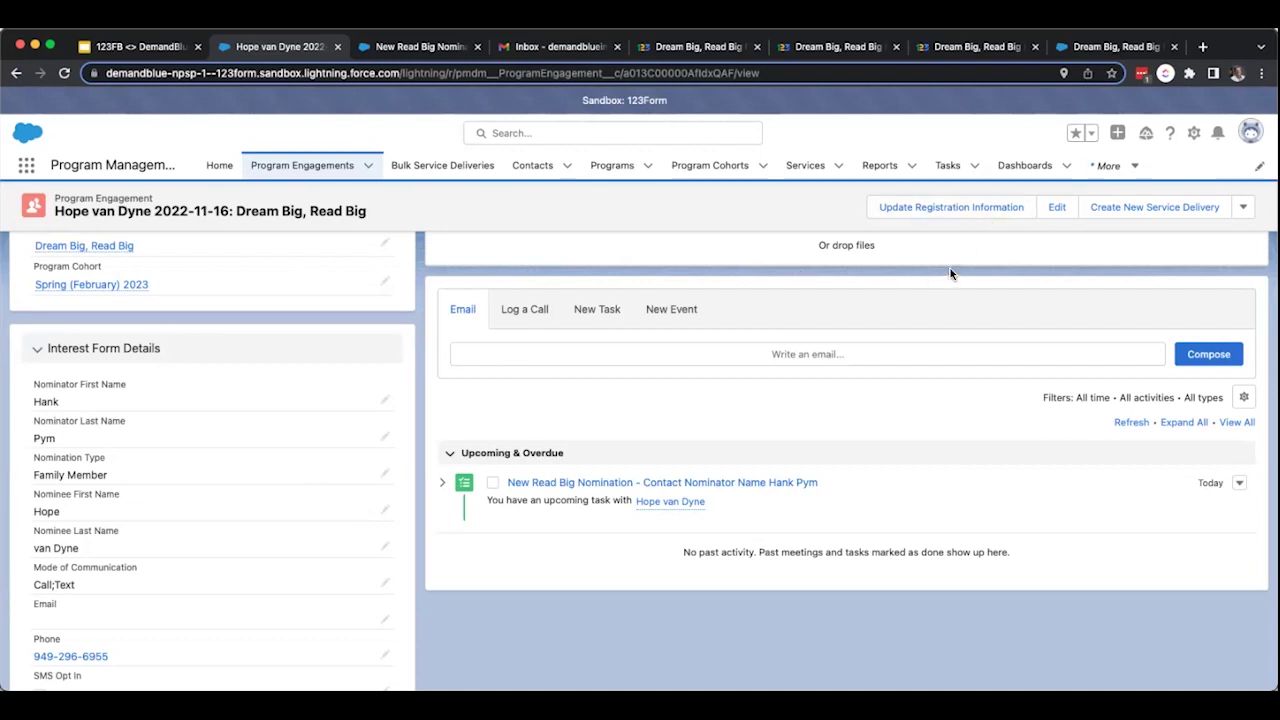
{"action": "scroll", "coordinate": [950, 268], "scroll_direction": "up", "scroll_amount": 1}
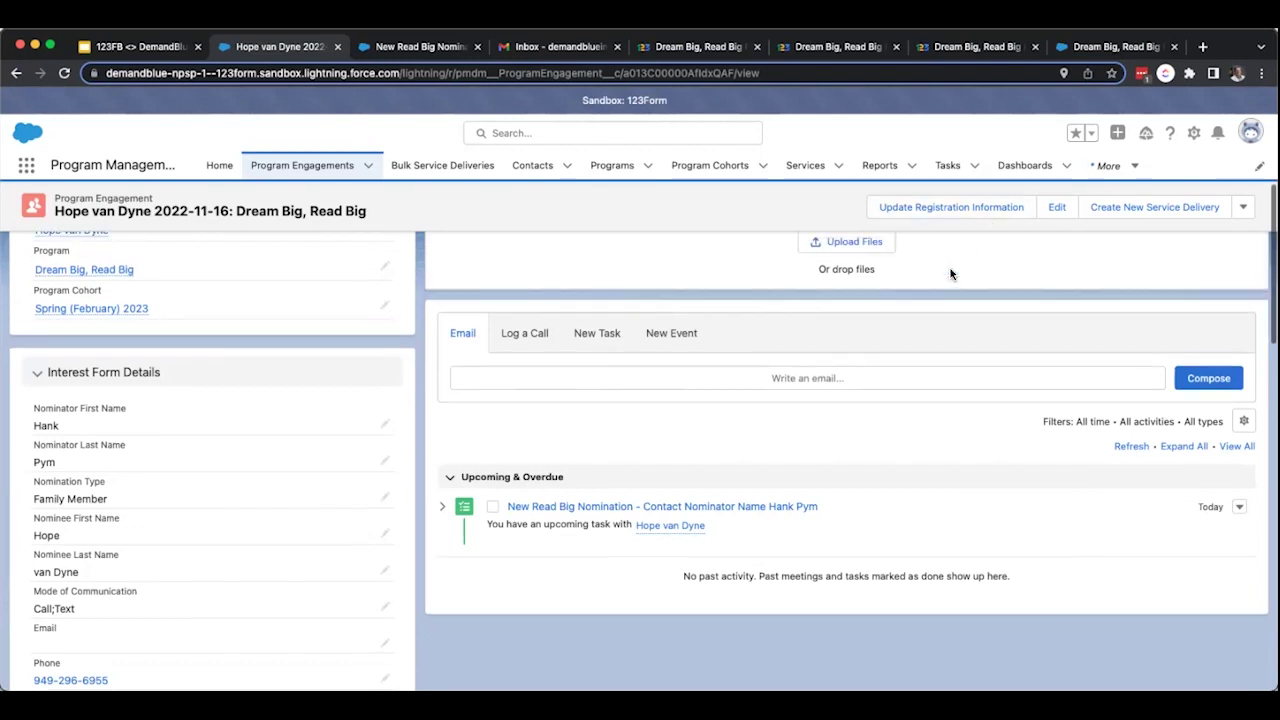
{"action": "left_click", "coordinate": [973, 207]}
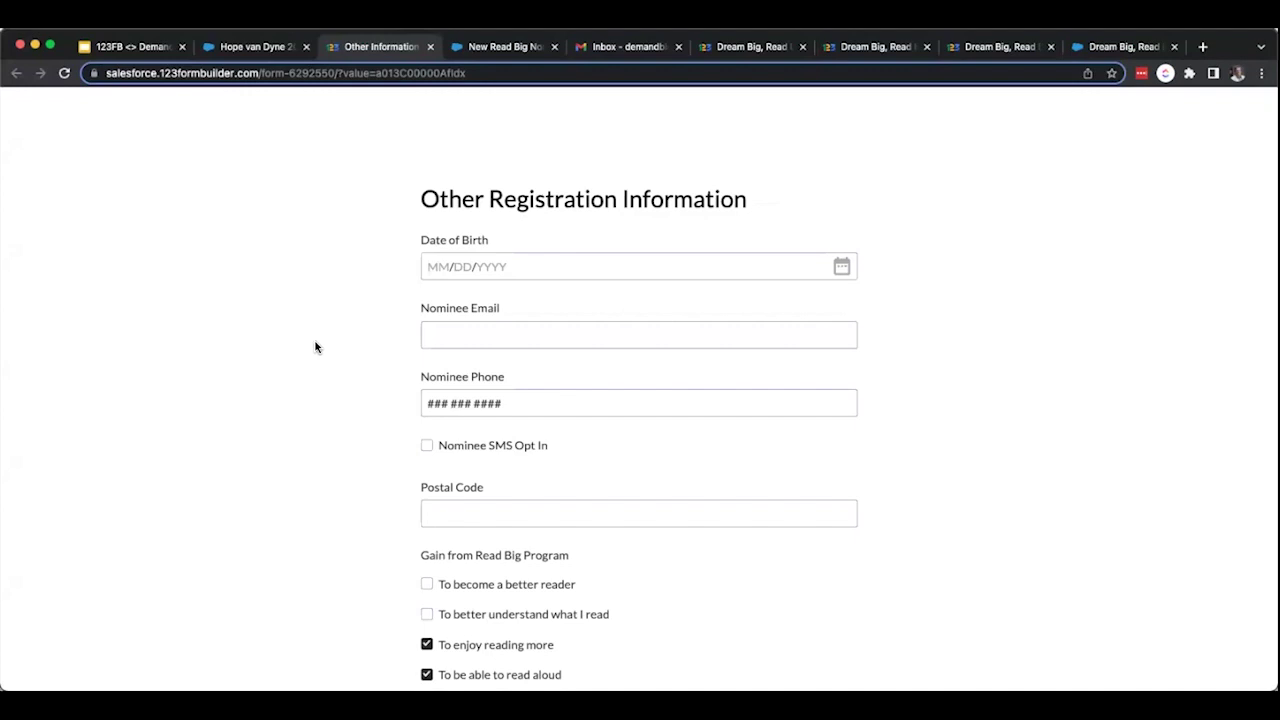
{"action": "left_click", "coordinate": [432, 266]}
{"action": "type", "text": "08/20/2013"}
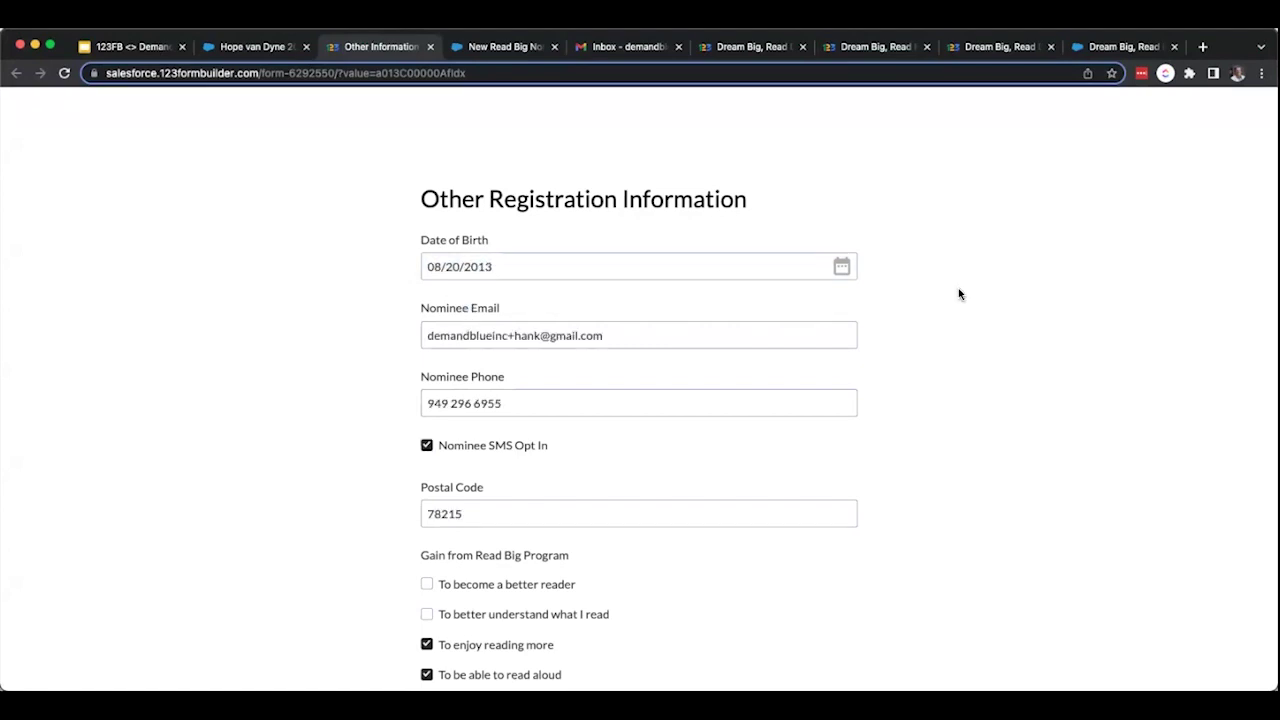
{"action": "scroll", "coordinate": [958, 294], "scroll_direction": "down", "scroll_amount": 2}
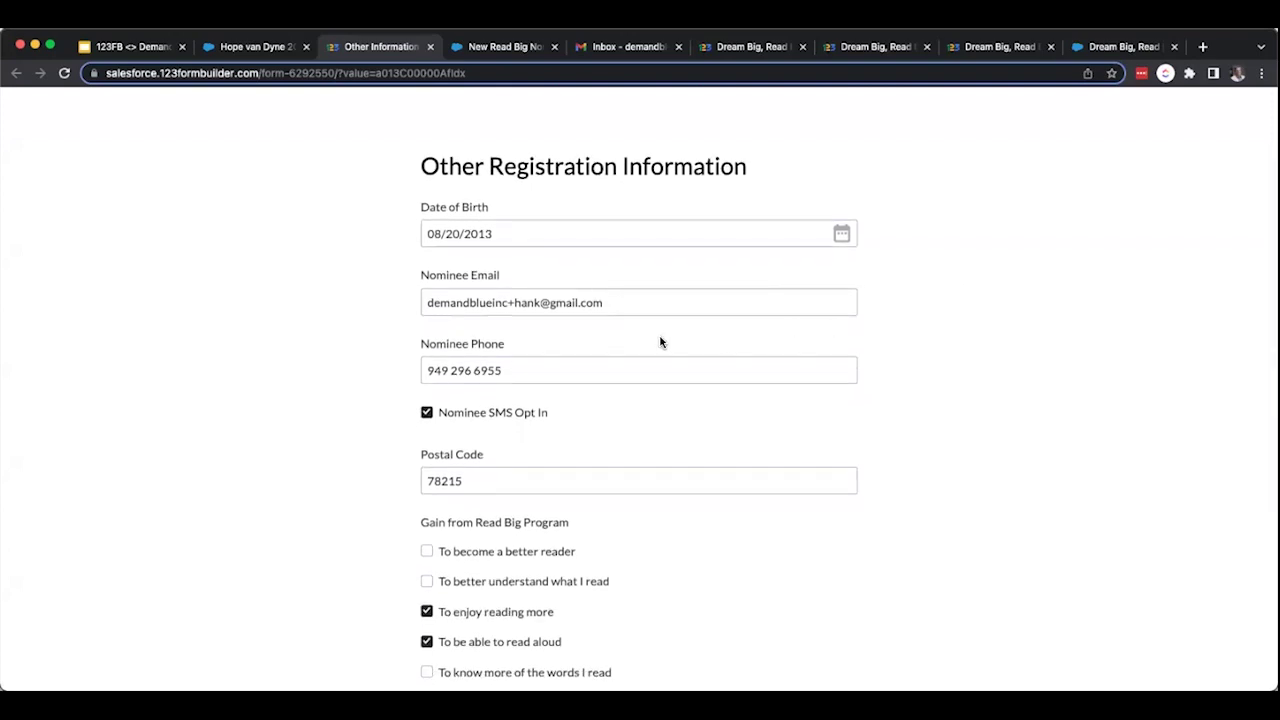
{"action": "scroll", "coordinate": [660, 342], "scroll_direction": "down", "scroll_amount": 3}
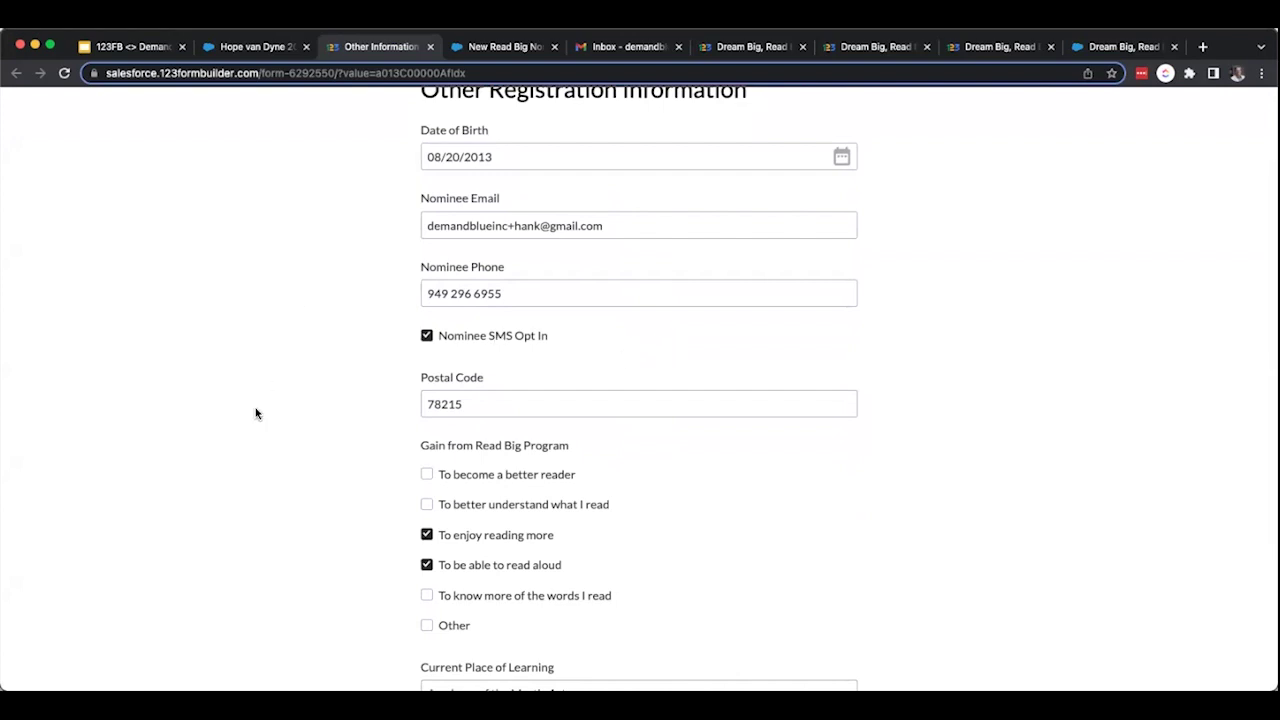
{"action": "scroll", "coordinate": [340, 240], "scroll_direction": "down", "scroll_amount": 1}
{"action": "scroll", "coordinate": [340, 240], "scroll_direction": "down", "scroll_amount": 3}
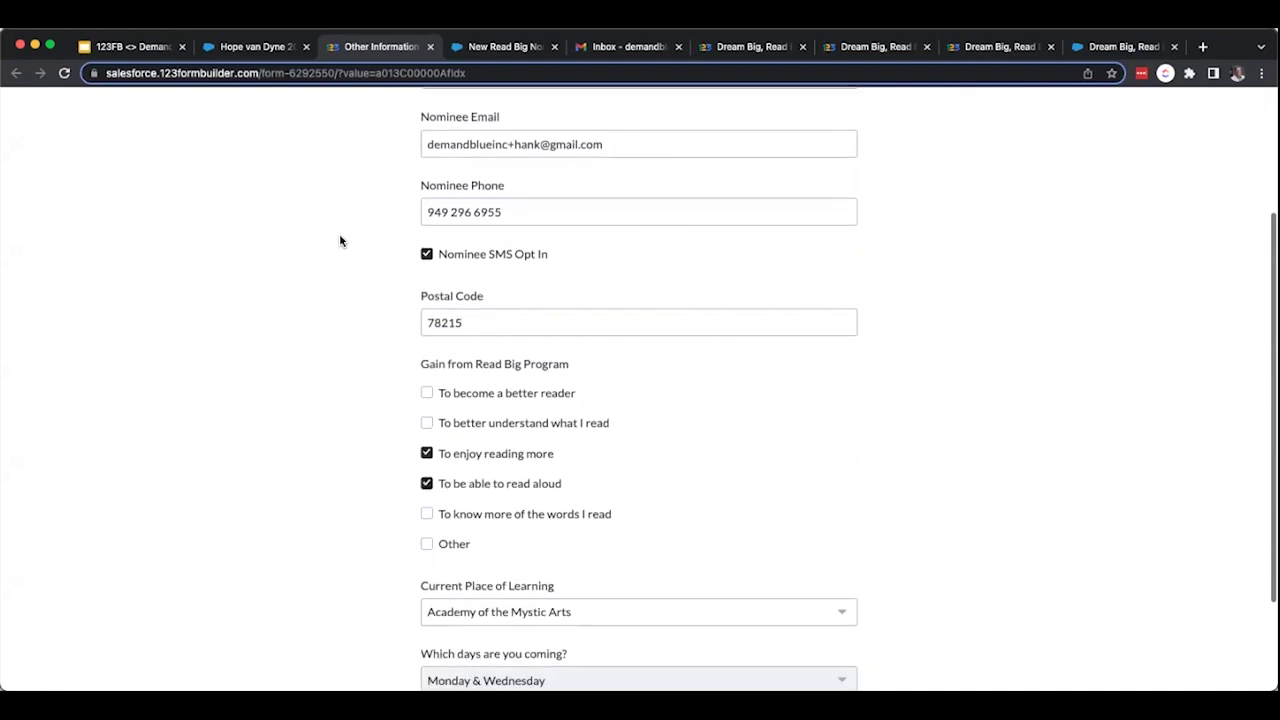
{"action": "scroll", "coordinate": [340, 240], "scroll_direction": "down", "scroll_amount": 4}
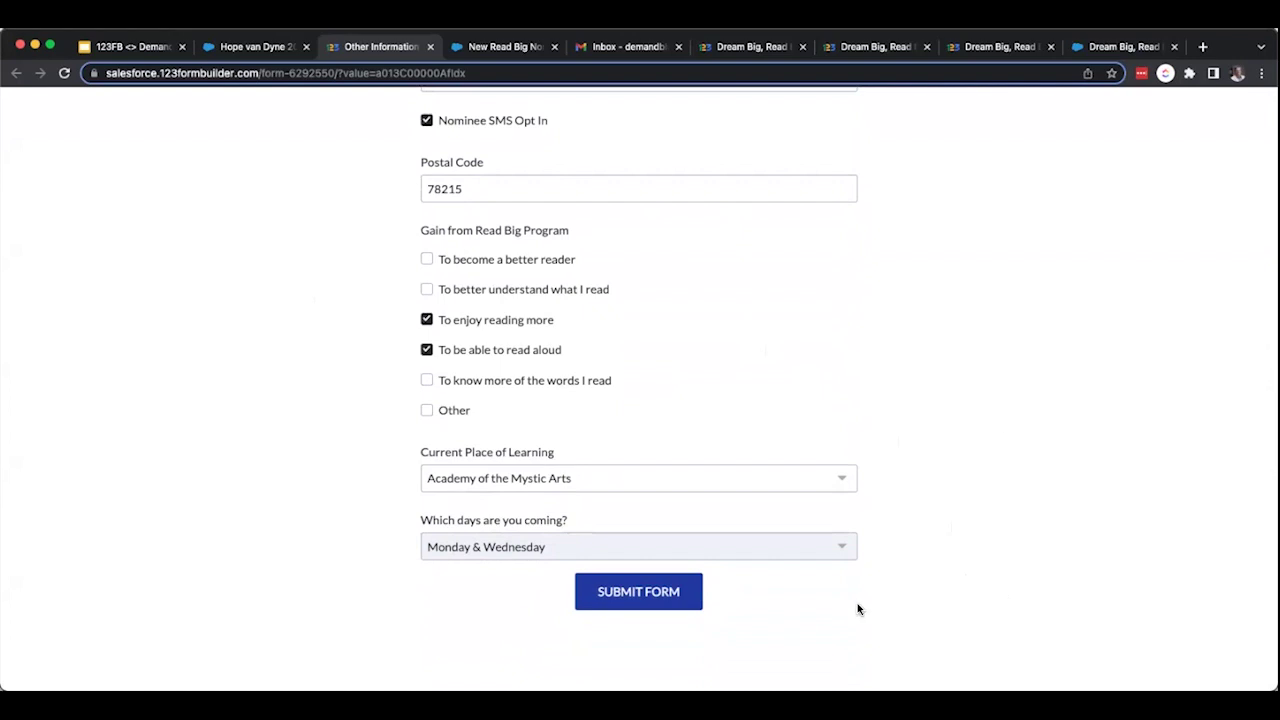
{"action": "left_click", "coordinate": [640, 600]}
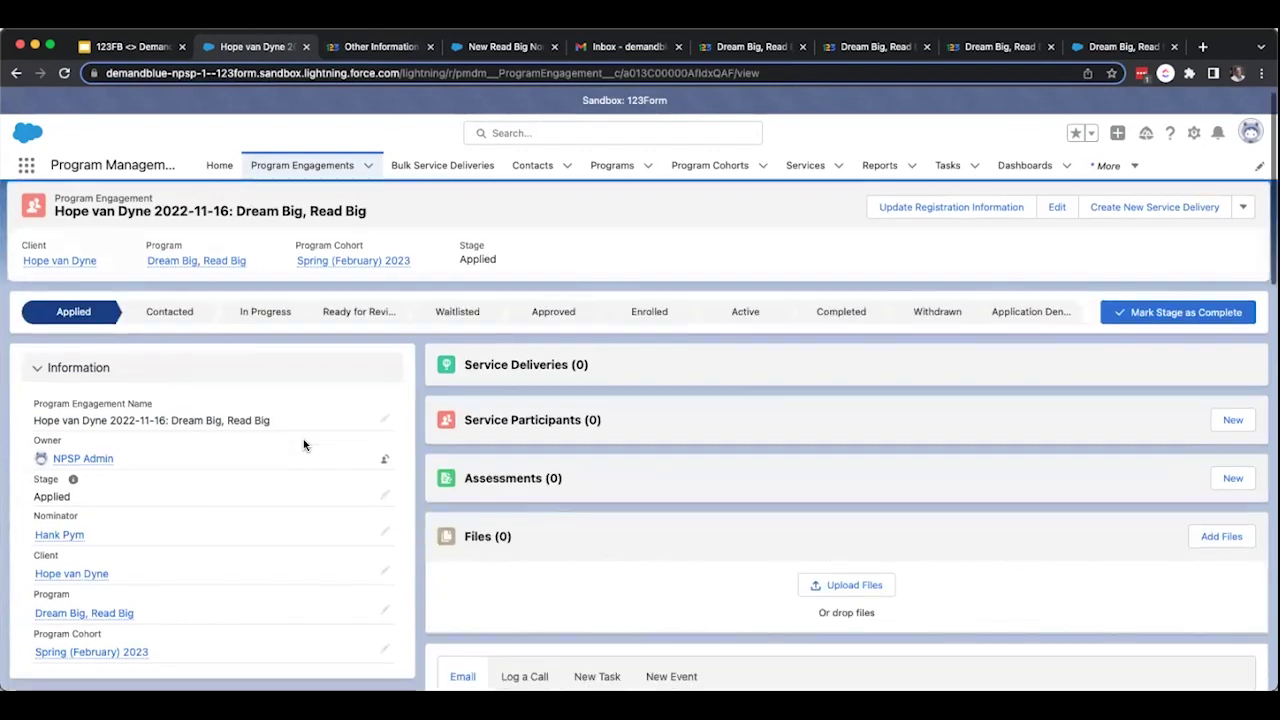
Reload the engagement record and check its registration answers: Academy of the Mystic Arts, Monday & Wednesday.
{"action": "scroll", "coordinate": [304, 445], "scroll_direction": "down", "scroll_amount": 3}
{"action": "scroll", "coordinate": [304, 445], "scroll_direction": "down", "scroll_amount": 10}
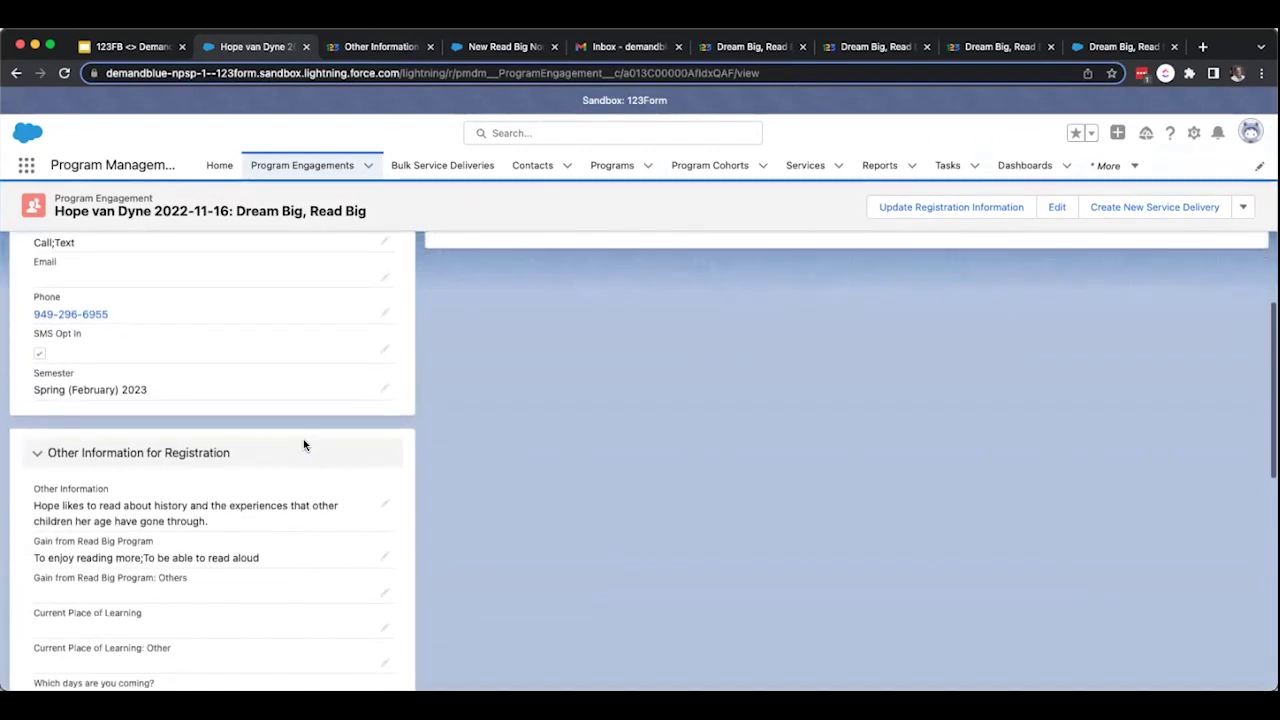
{"action": "scroll", "coordinate": [306, 446], "scroll_direction": "down", "scroll_amount": 4}
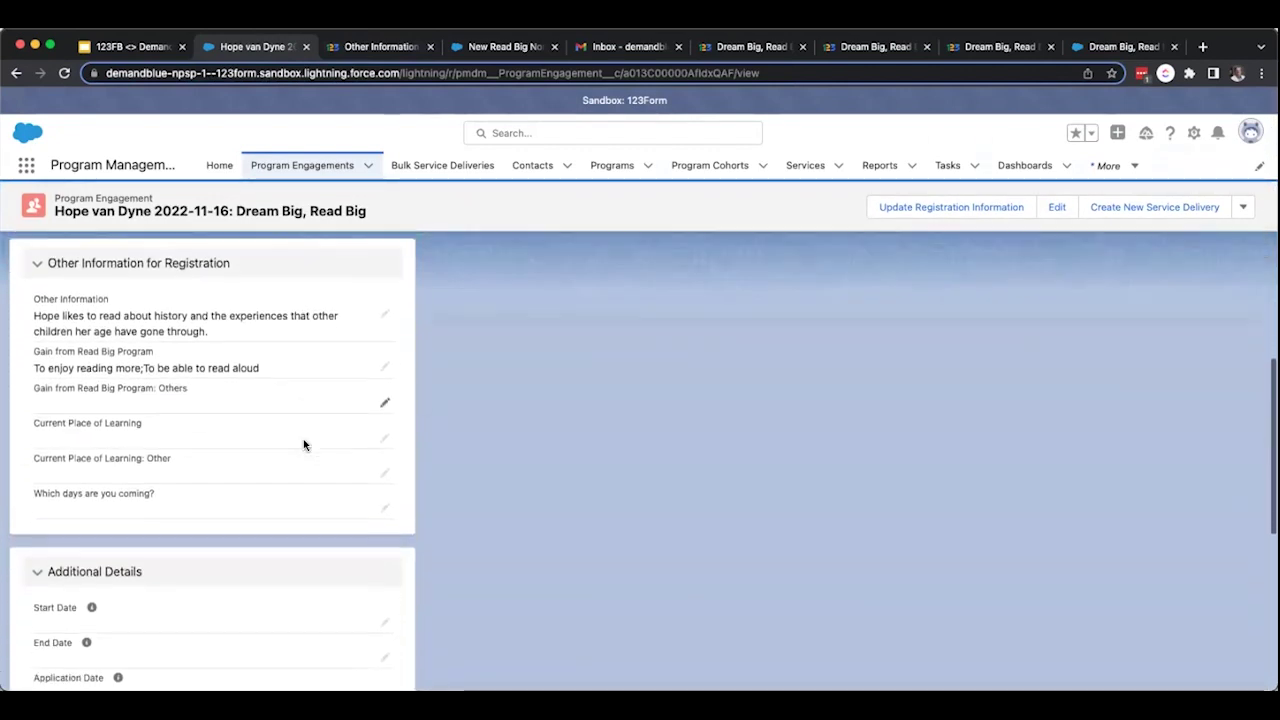
{"action": "scroll", "coordinate": [304, 444], "scroll_direction": "down", "scroll_amount": 3}
{"action": "scroll", "coordinate": [194, 303], "scroll_direction": "up", "scroll_amount": 15}
{"action": "left_click", "coordinate": [66, 75]}
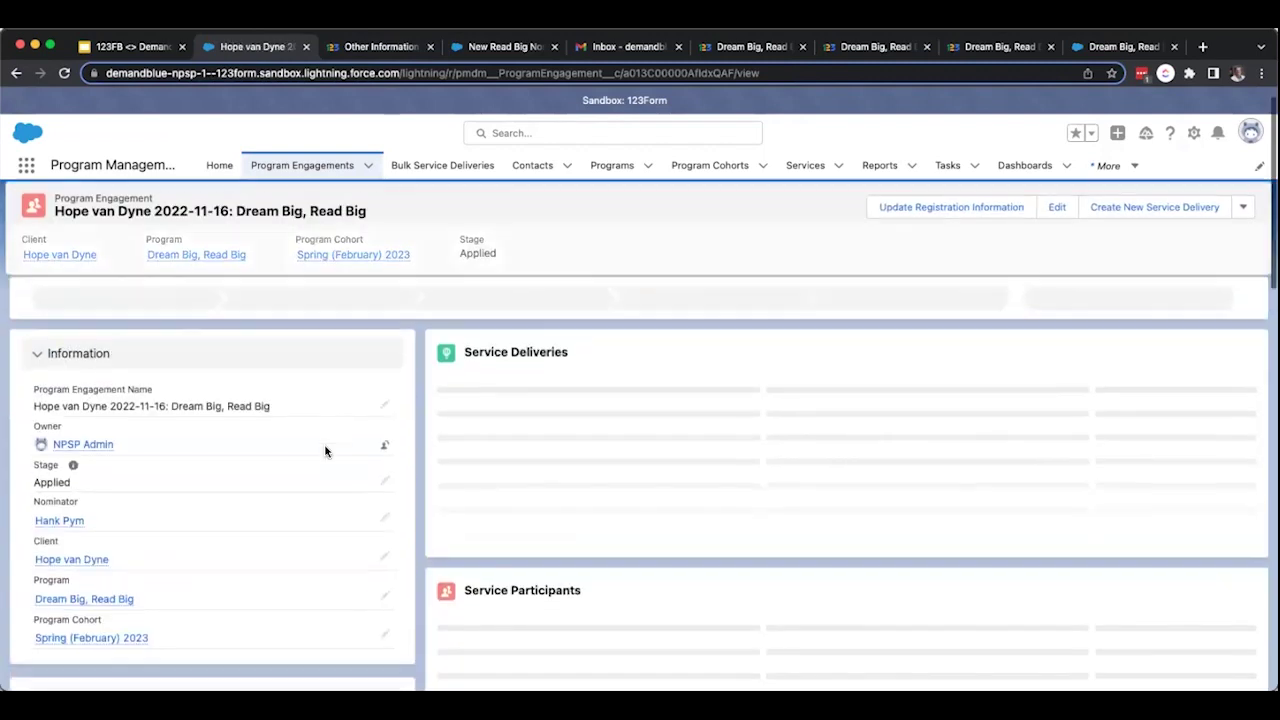
{"action": "scroll", "coordinate": [325, 451], "scroll_direction": "down", "scroll_amount": 10}
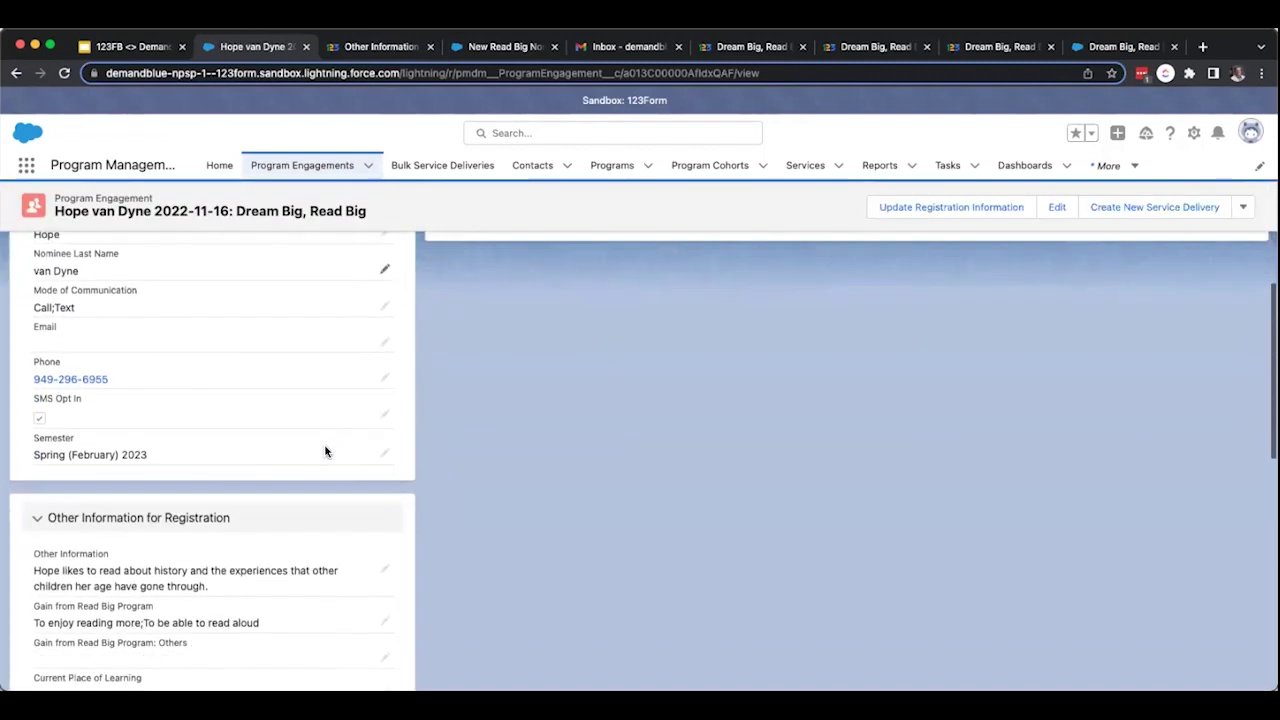
{"action": "scroll", "coordinate": [325, 451], "scroll_direction": "down", "scroll_amount": 8}
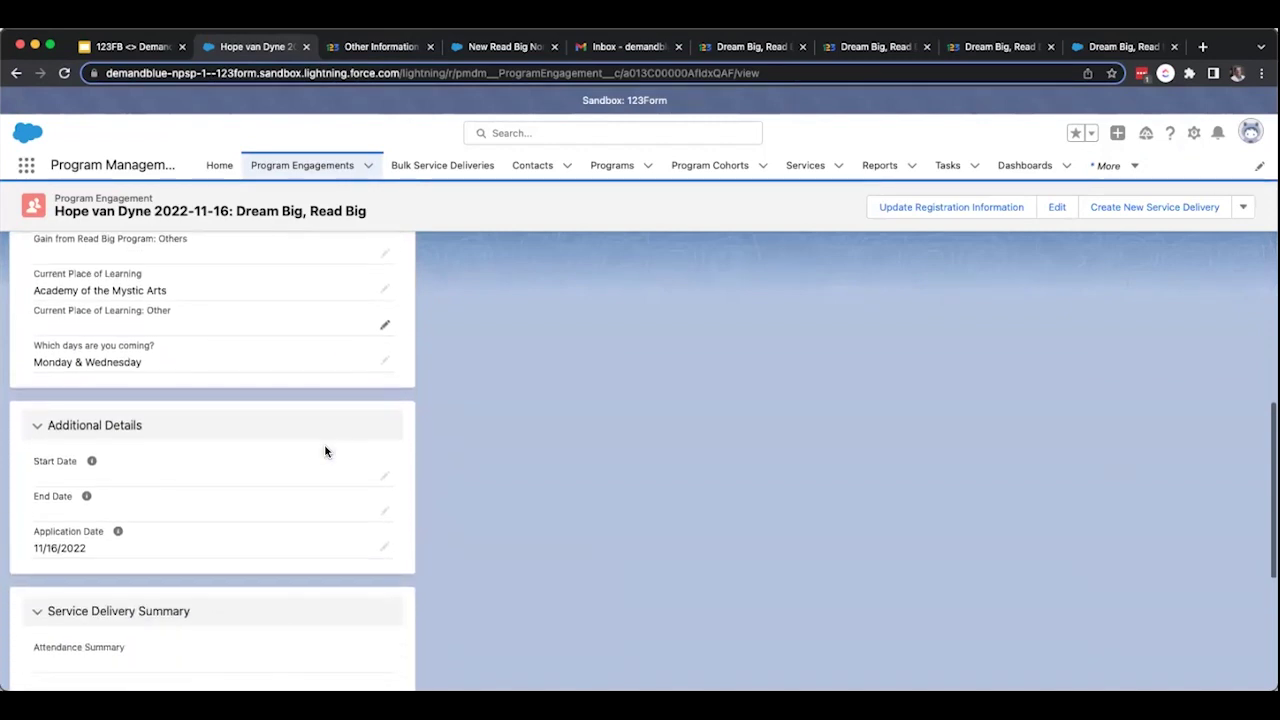
{"action": "scroll", "coordinate": [324, 451], "scroll_direction": "down", "scroll_amount": 2}
{"action": "scroll", "coordinate": [324, 451], "scroll_direction": "up", "scroll_amount": 15}
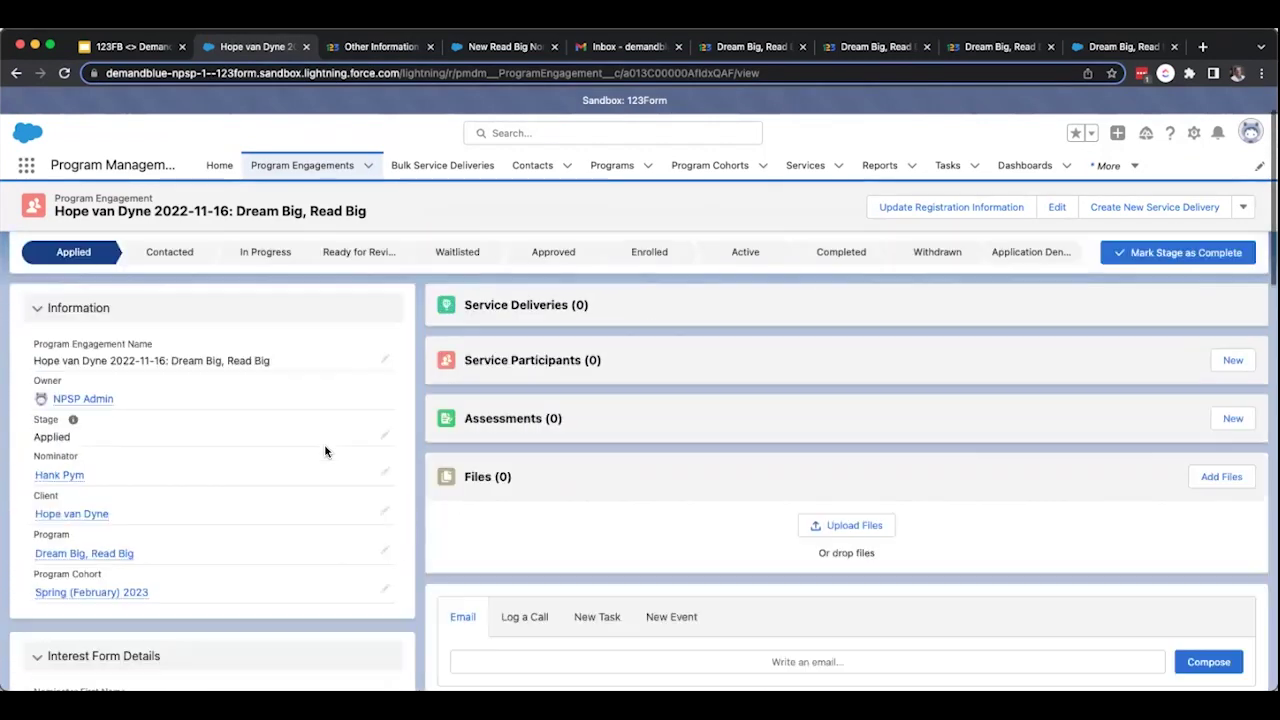
Mark Ready for Review as the engagement's current stage and dismiss the confirmation.
{"action": "left_click", "coordinate": [360, 329]}
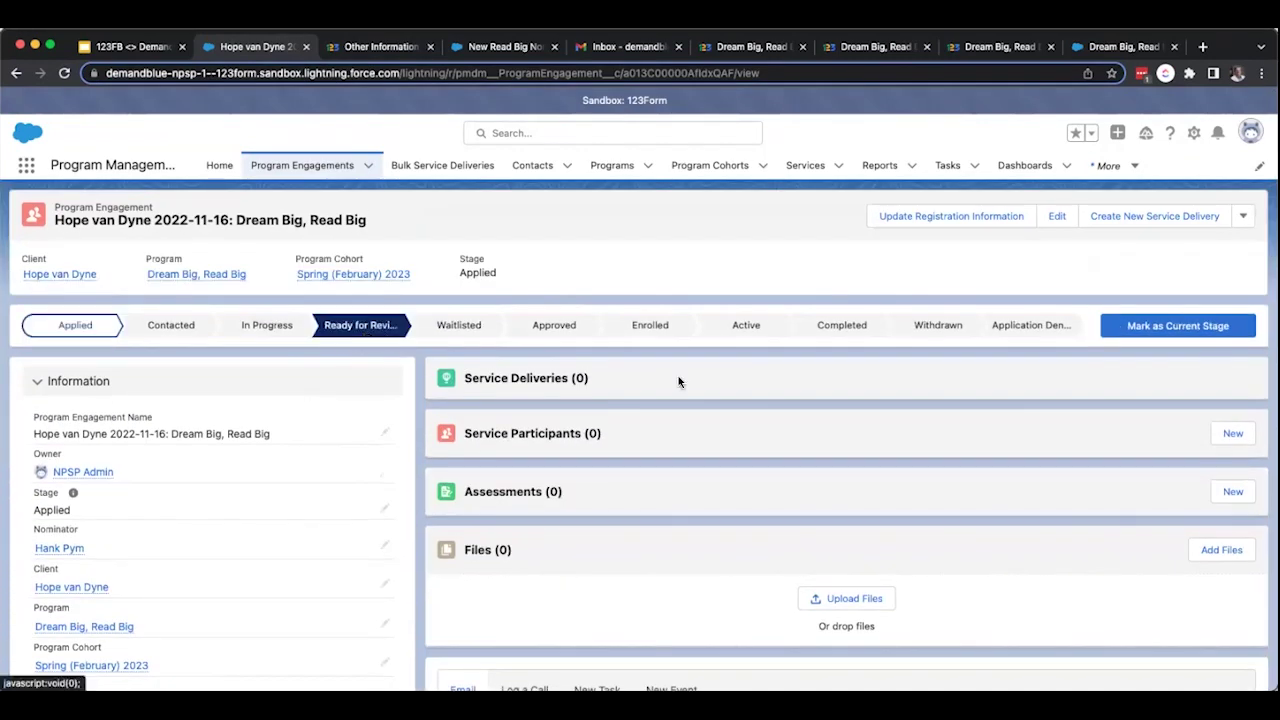
{"action": "left_click", "coordinate": [1178, 325]}
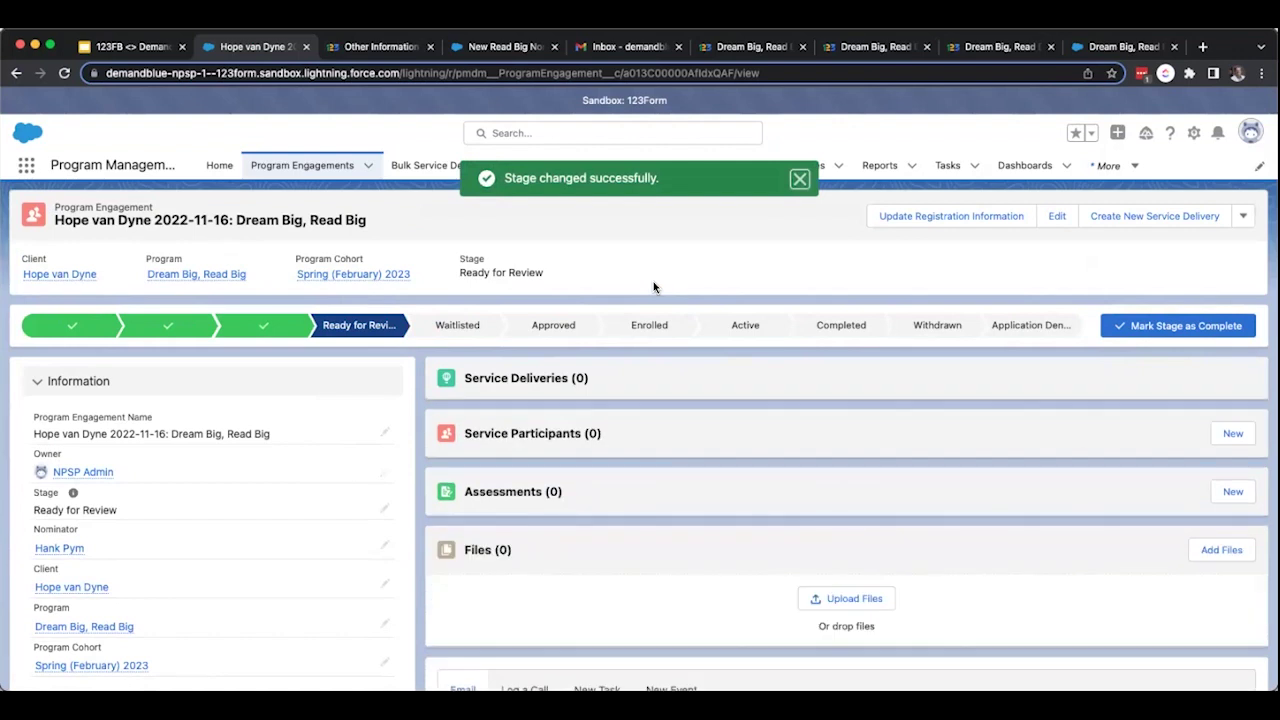
{"action": "left_click", "coordinate": [796, 184]}
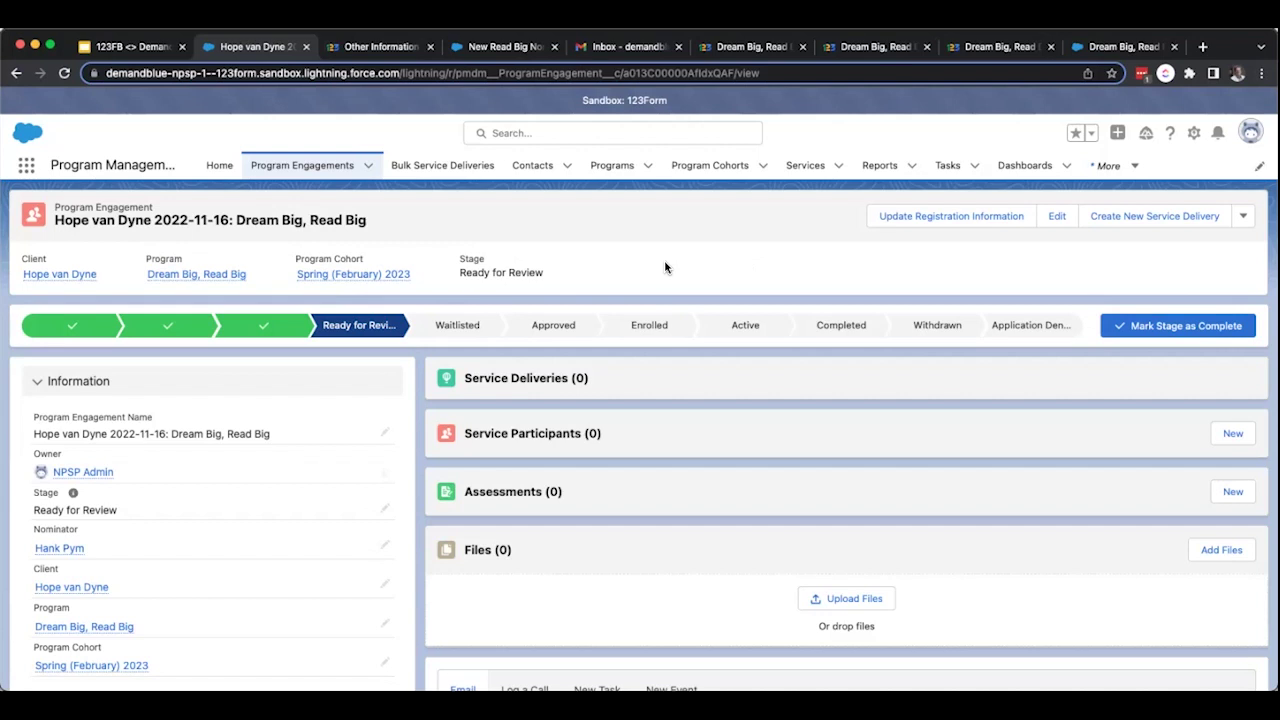
Advance the engagement's stage to Approved.
{"action": "left_click", "coordinate": [553, 325]}
{"action": "left_click", "coordinate": [1150, 328]}
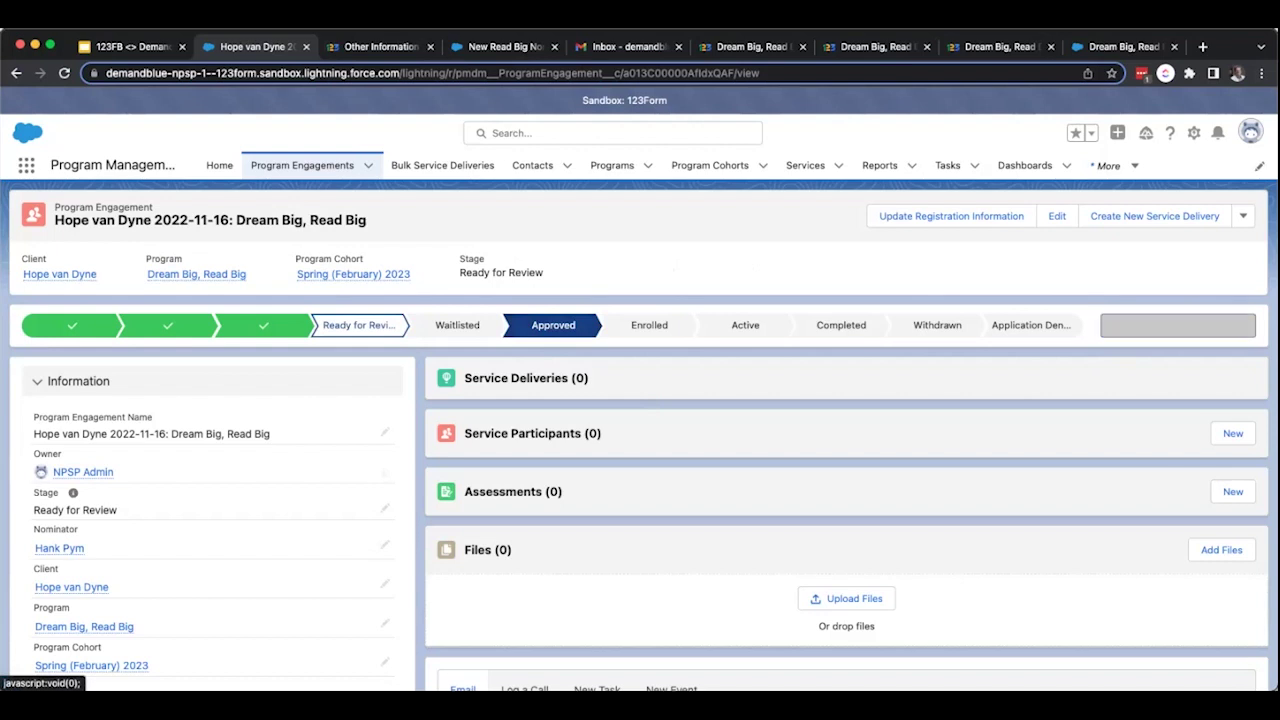
{"action": "scroll", "coordinate": [767, 458], "scroll_direction": "down", "scroll_amount": 3}
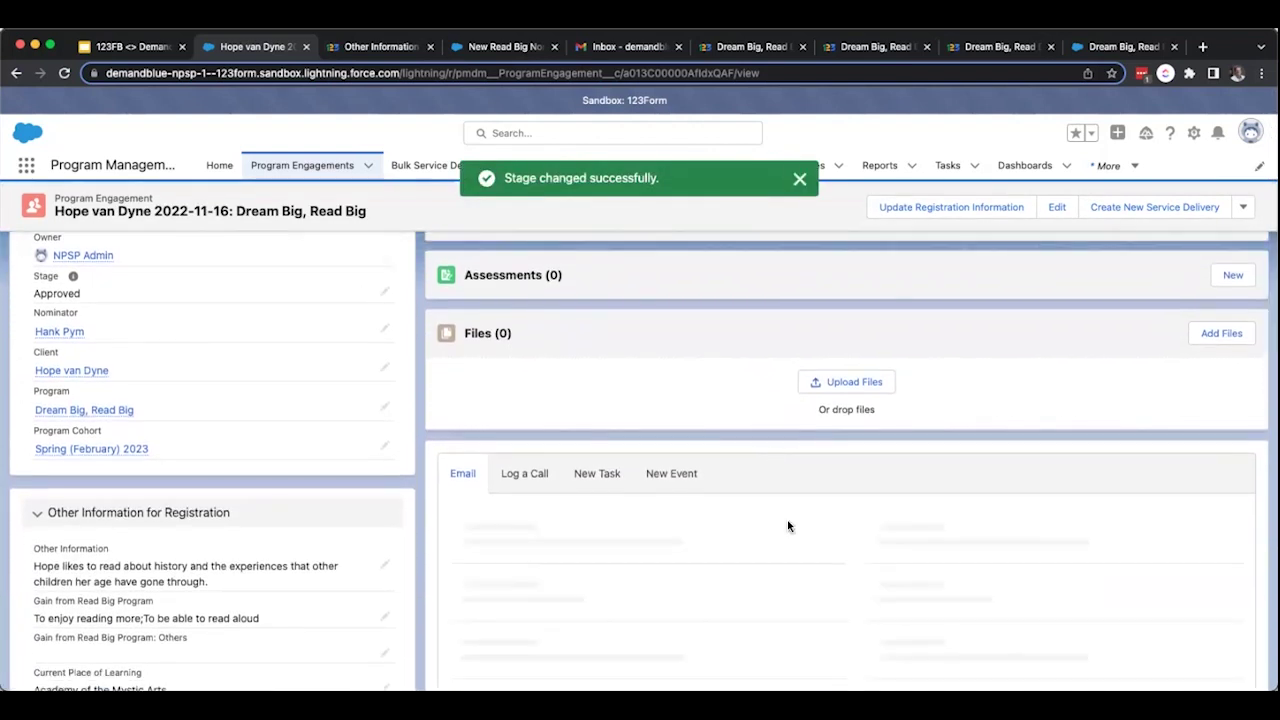
{"action": "scroll", "coordinate": [787, 526], "scroll_direction": "down", "scroll_amount": 2}
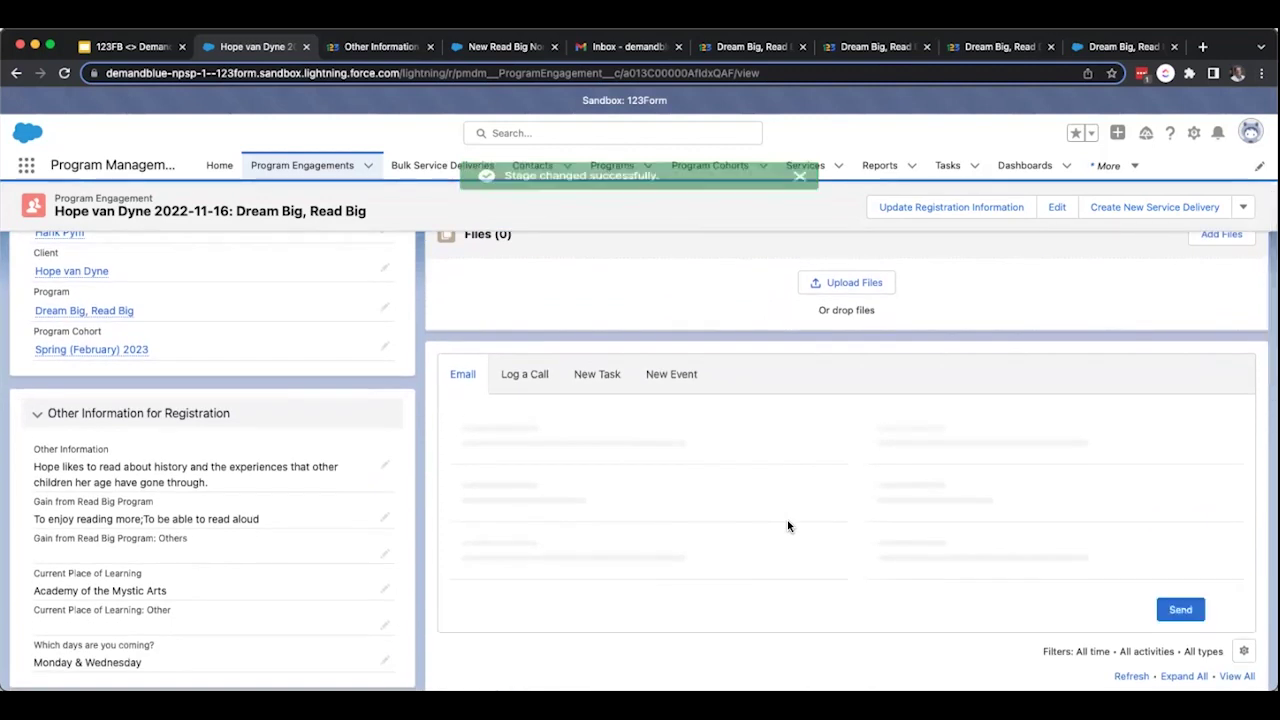
{"action": "scroll", "coordinate": [789, 523], "scroll_direction": "down", "scroll_amount": 4}
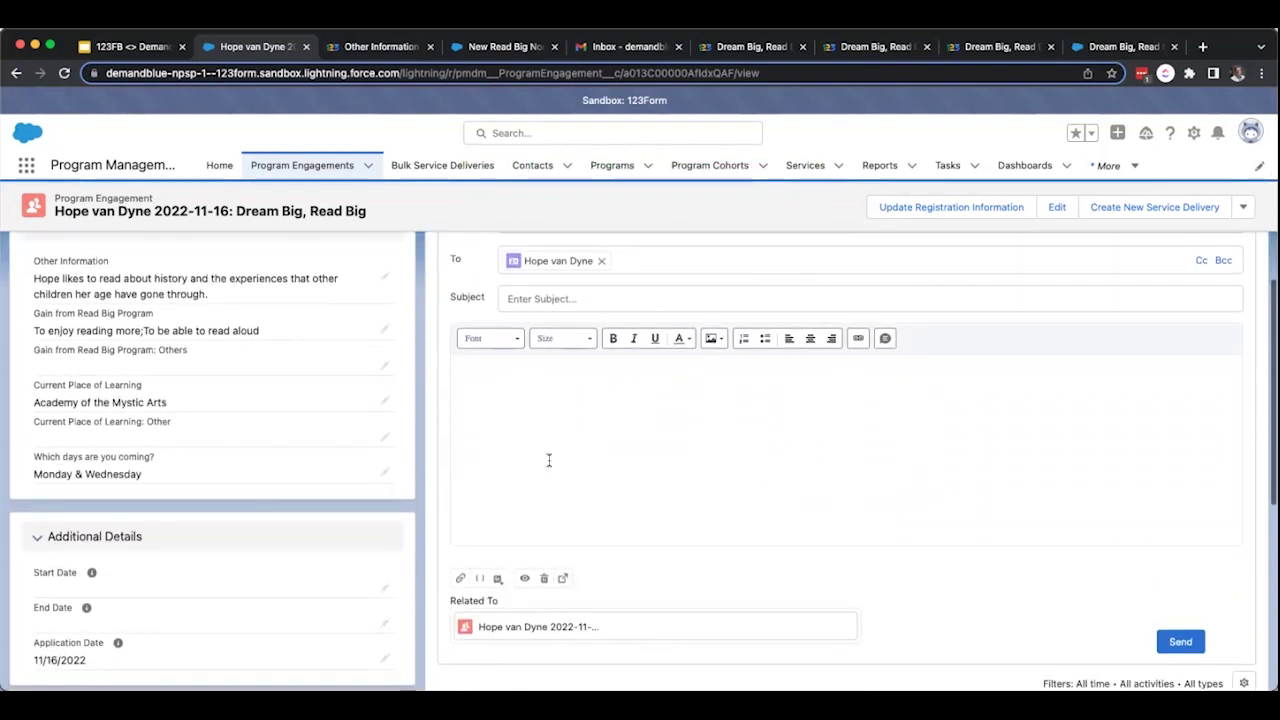
Send the participant an email built from the Registration Form Email Template.
{"action": "left_click", "coordinate": [497, 578]}
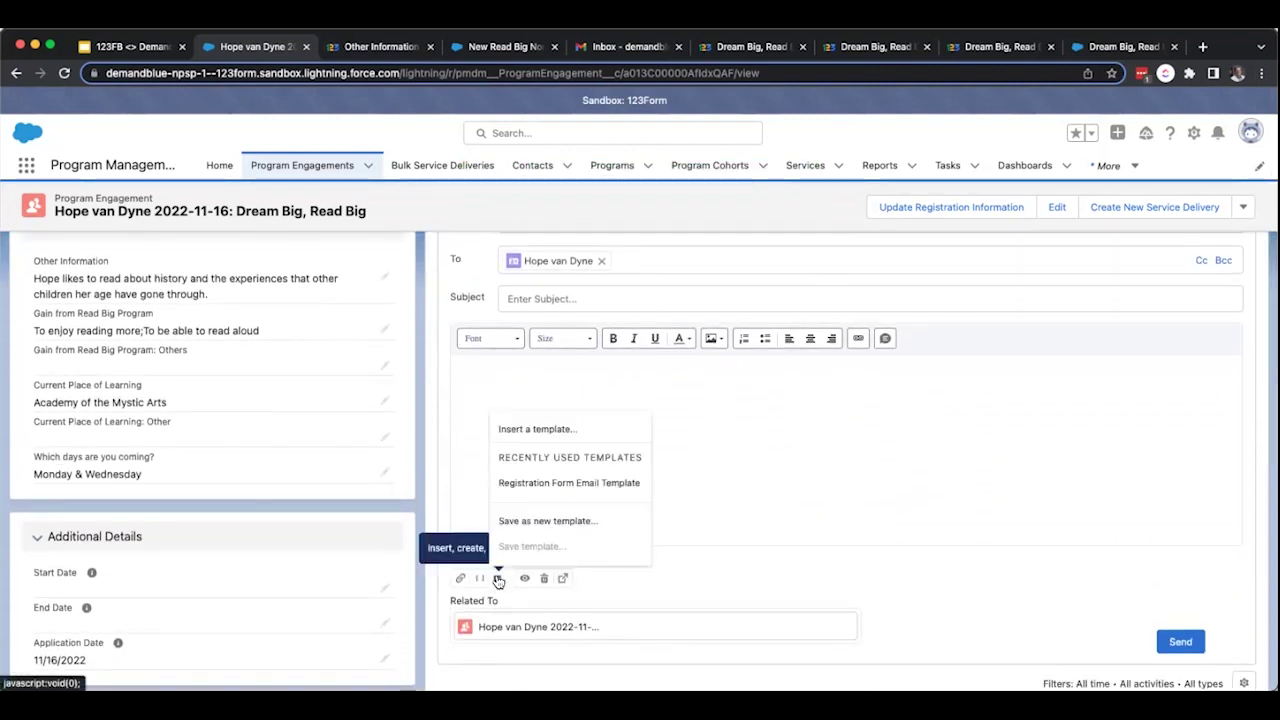
{"action": "left_click", "coordinate": [567, 484]}
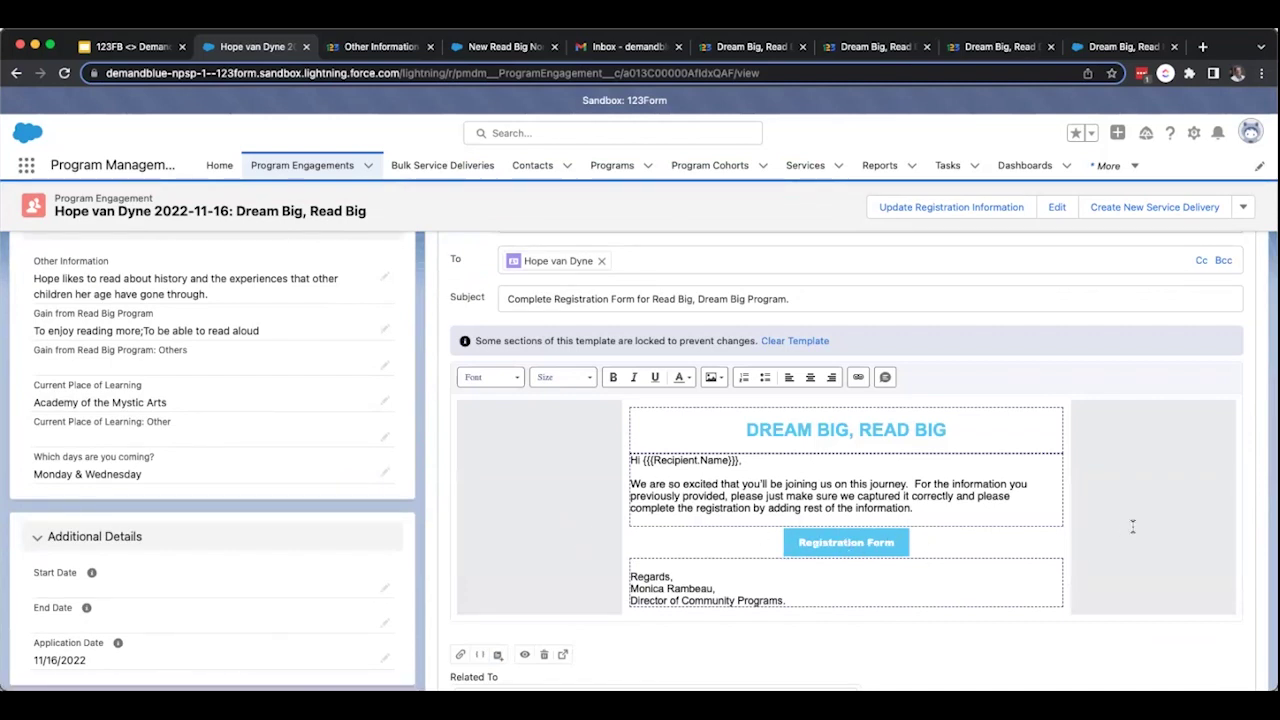
{"action": "scroll", "coordinate": [1132, 526], "scroll_direction": "down", "scroll_amount": 1}
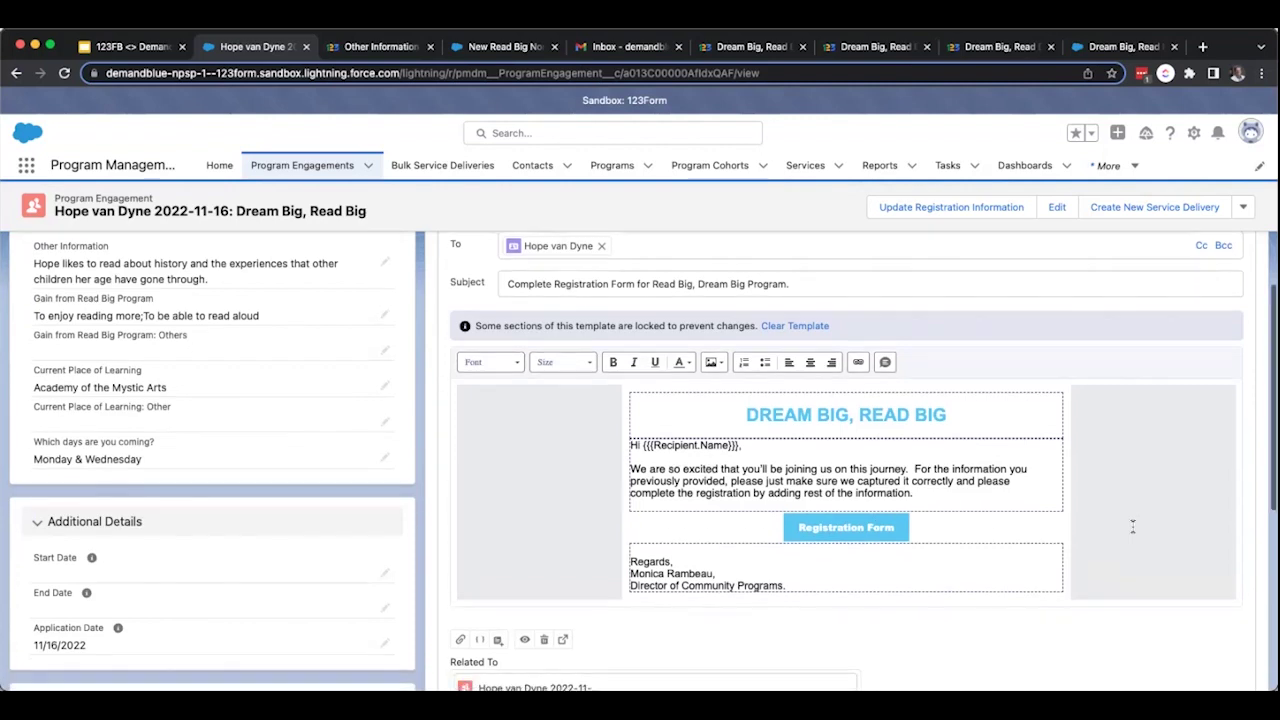
{"action": "scroll", "coordinate": [1132, 526], "scroll_direction": "down", "scroll_amount": 1}
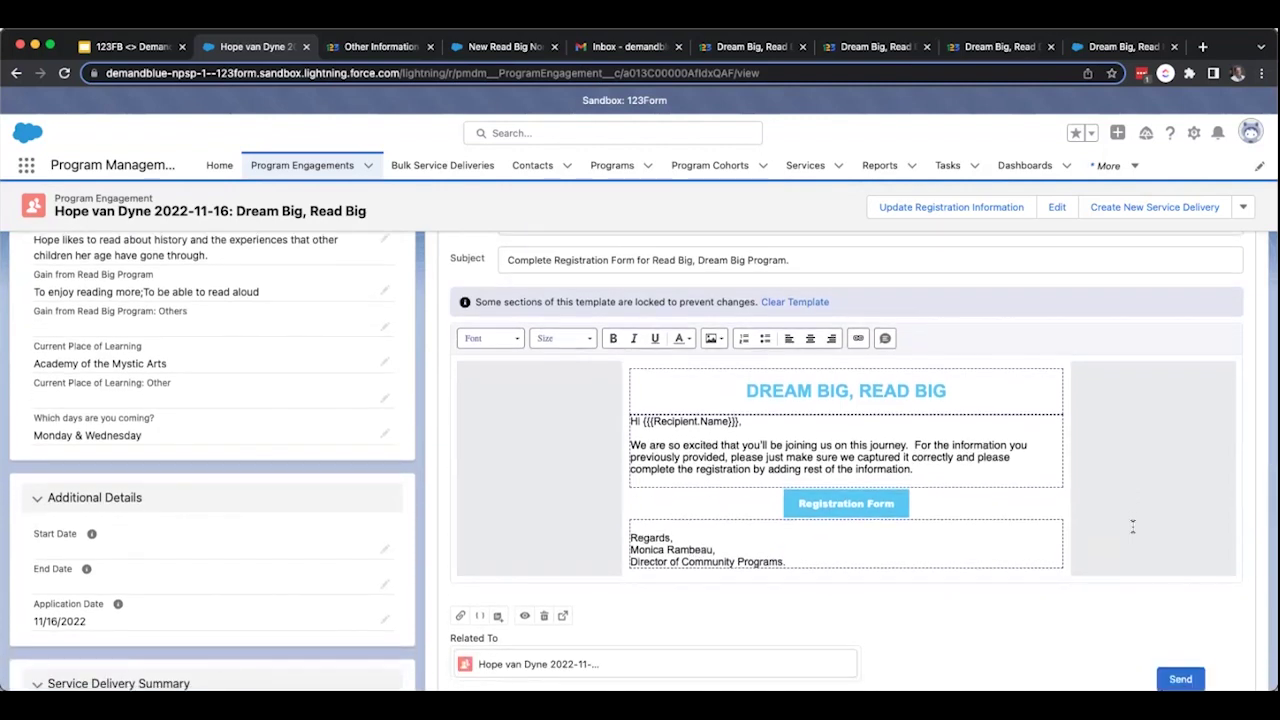
{"action": "scroll", "coordinate": [1132, 526], "scroll_direction": "down", "scroll_amount": 1}
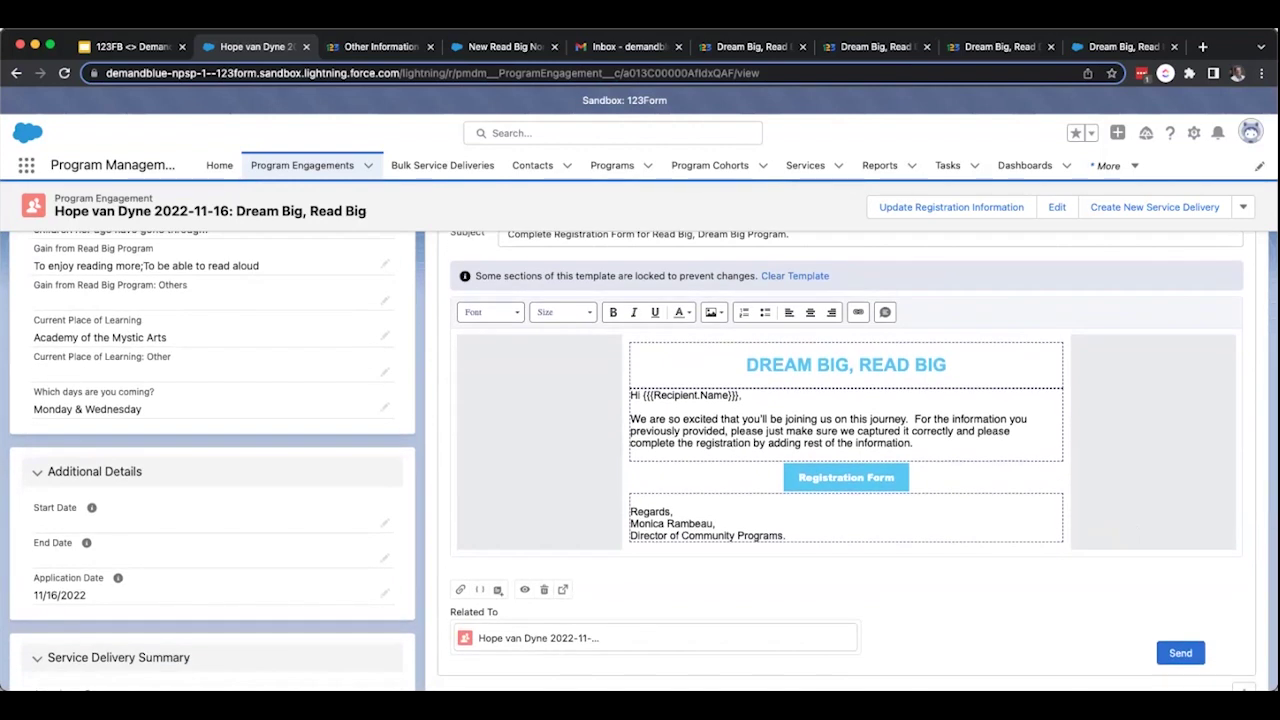
{"action": "left_click", "coordinate": [1180, 653]}
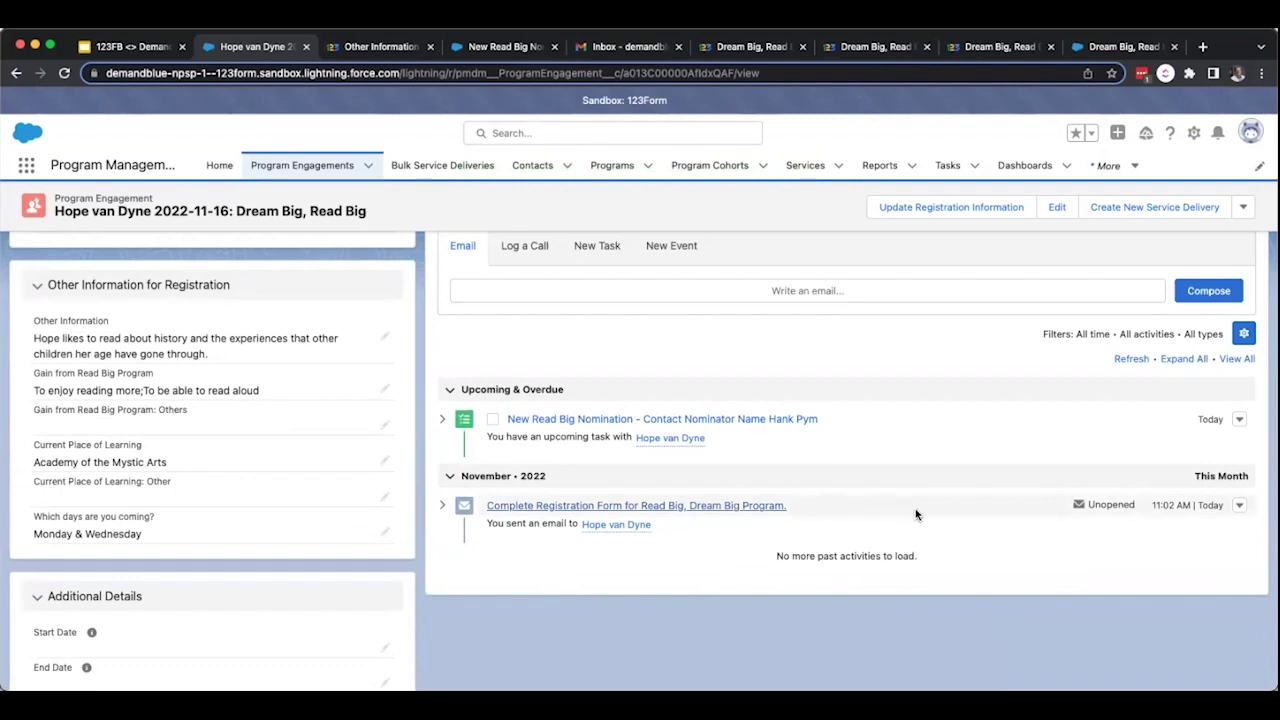
In Gmail, open the NPSP Admin registration email and follow its Registration Form link.
{"action": "left_click", "coordinate": [620, 46]}
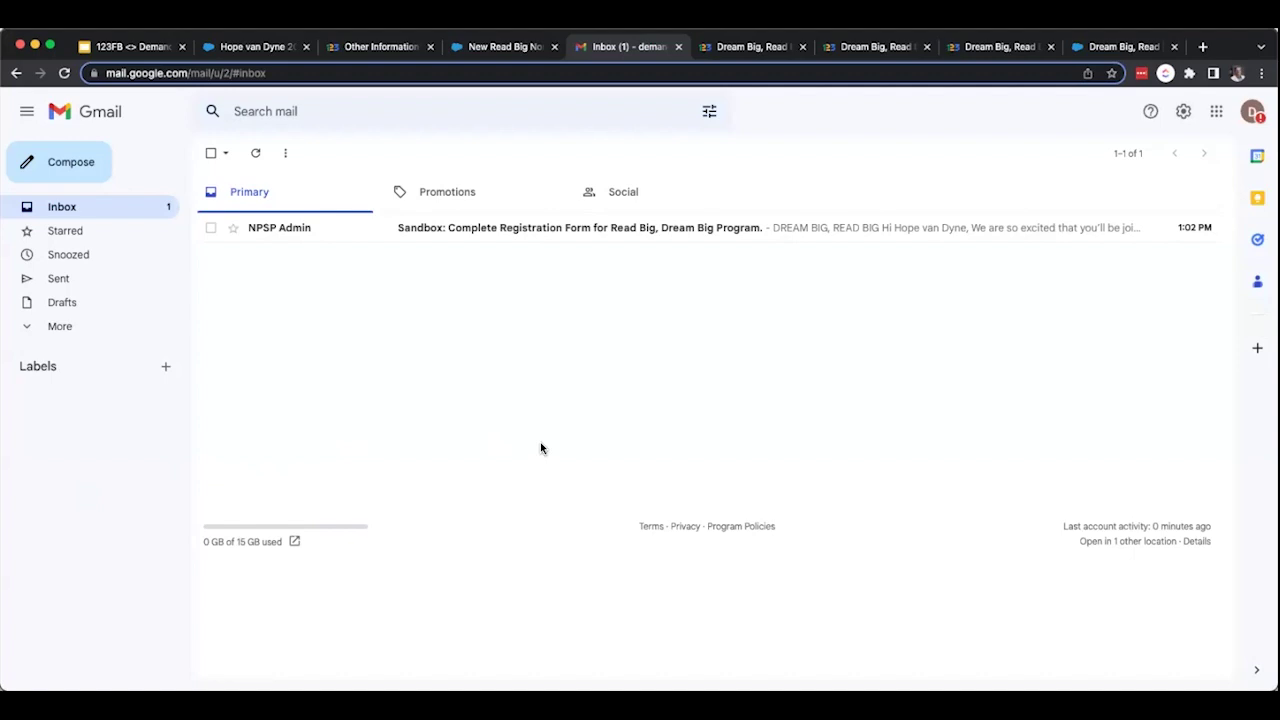
{"action": "left_click", "coordinate": [575, 230]}
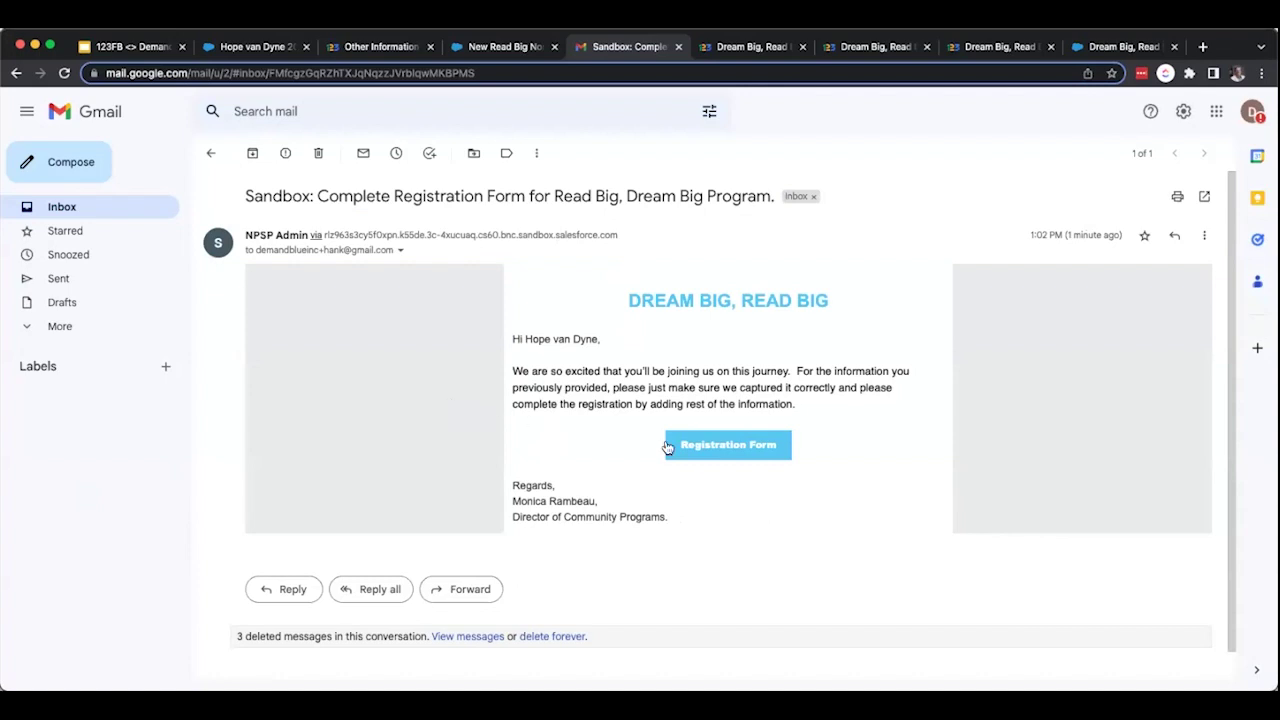
{"action": "left_click", "coordinate": [720, 447]}
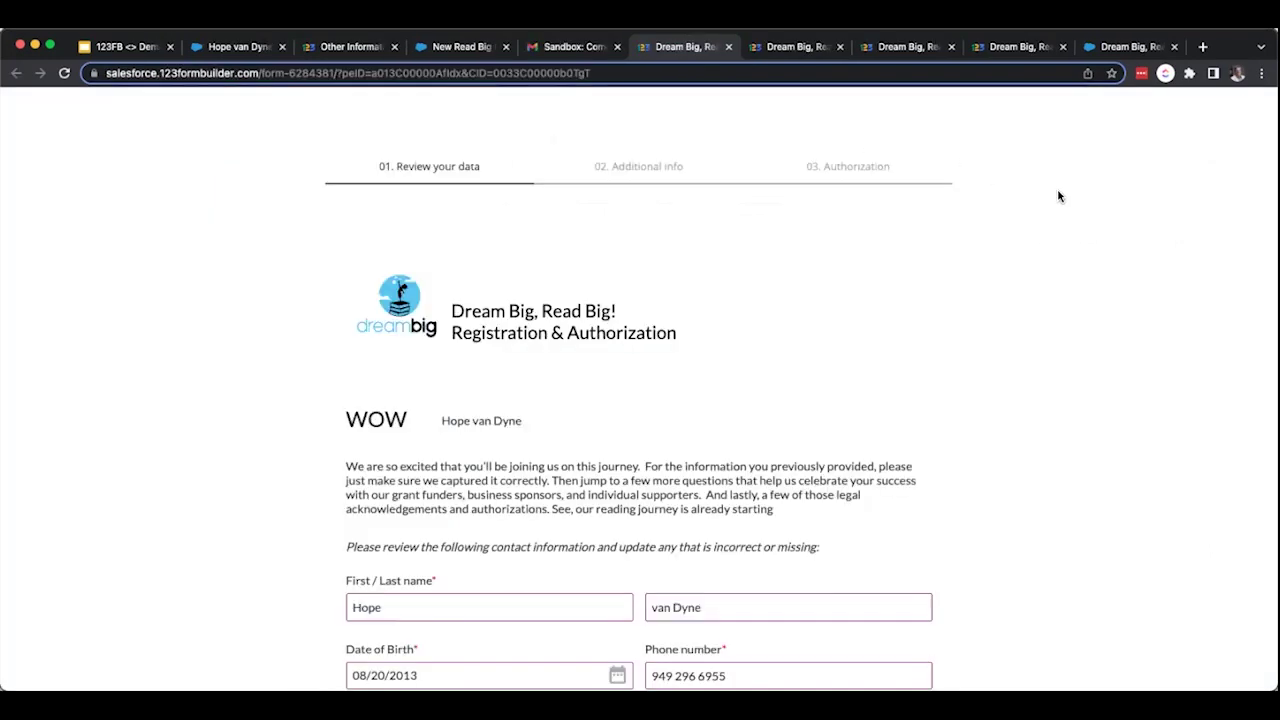
Add 'To better understand what I read' as a goal and move on to the Additional info page.
{"action": "scroll", "coordinate": [1059, 196], "scroll_direction": "down", "scroll_amount": 2}
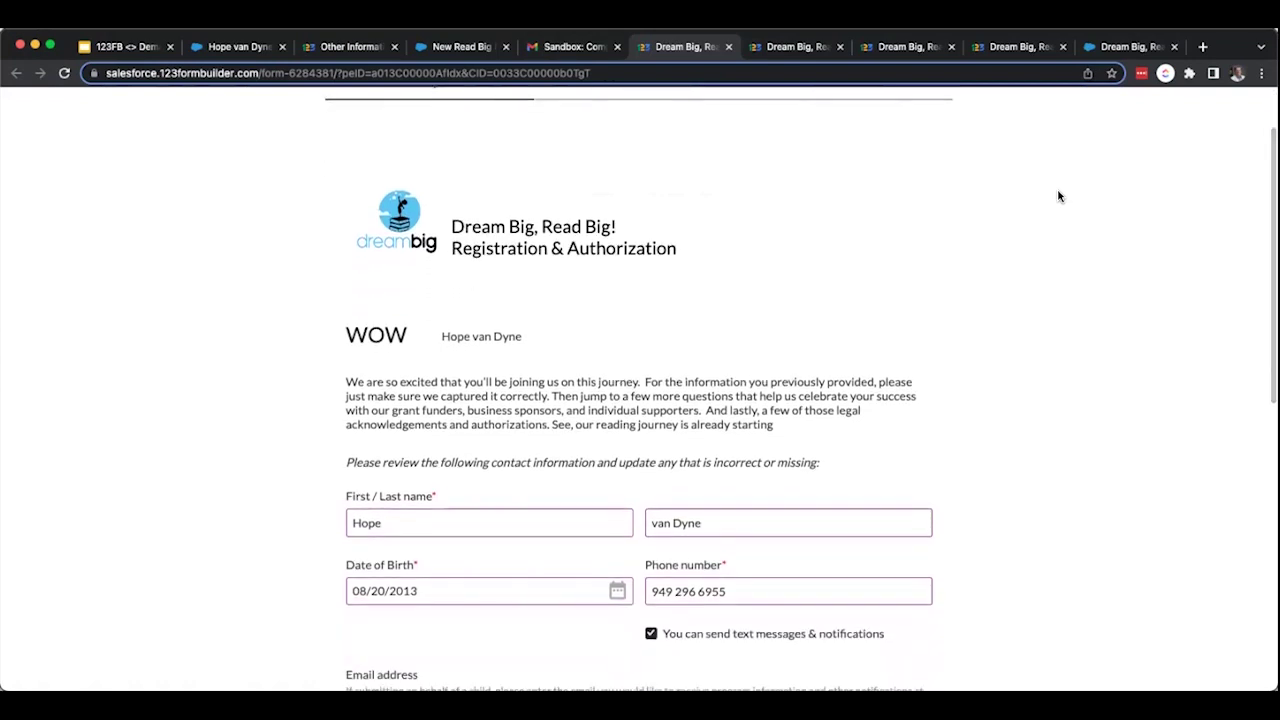
{"action": "scroll", "coordinate": [1059, 196], "scroll_direction": "down", "scroll_amount": 1}
{"action": "scroll", "coordinate": [1059, 196], "scroll_direction": "down", "scroll_amount": 3}
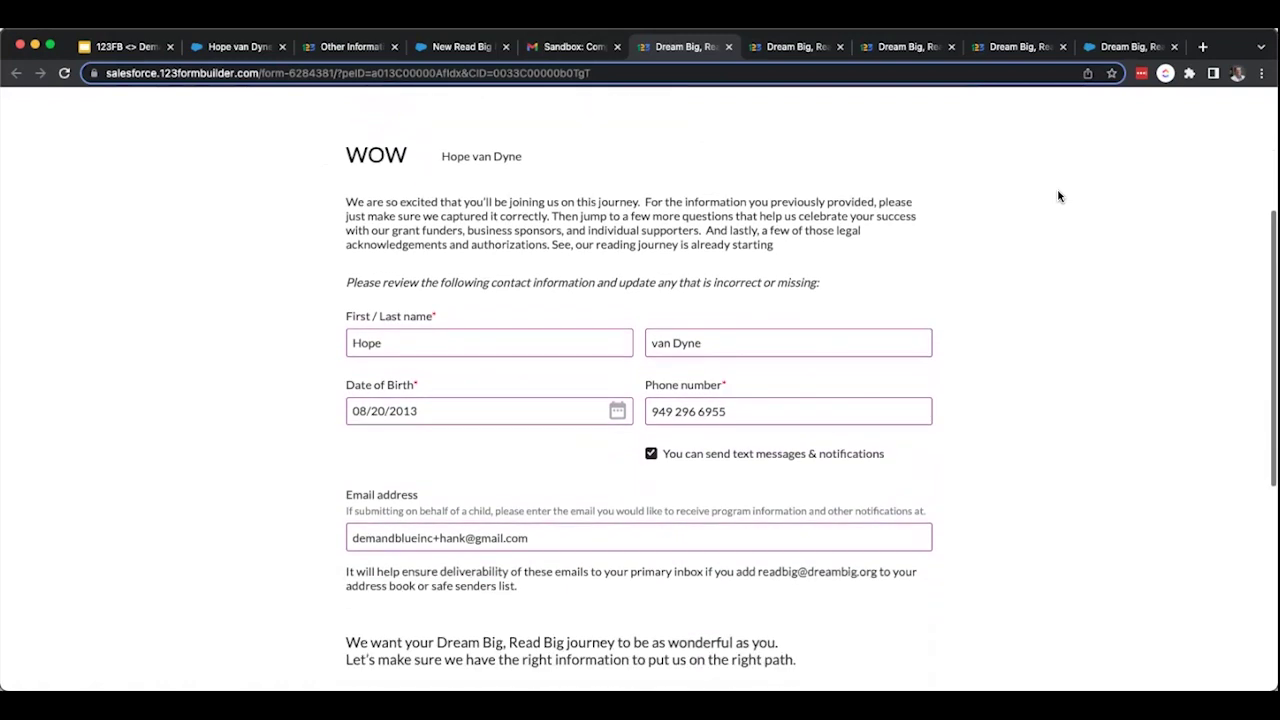
{"action": "scroll", "coordinate": [1059, 196], "scroll_direction": "down", "scroll_amount": 1}
{"action": "scroll", "coordinate": [1059, 196], "scroll_direction": "down", "scroll_amount": 3}
{"action": "scroll", "coordinate": [1059, 196], "scroll_direction": "down", "scroll_amount": 4}
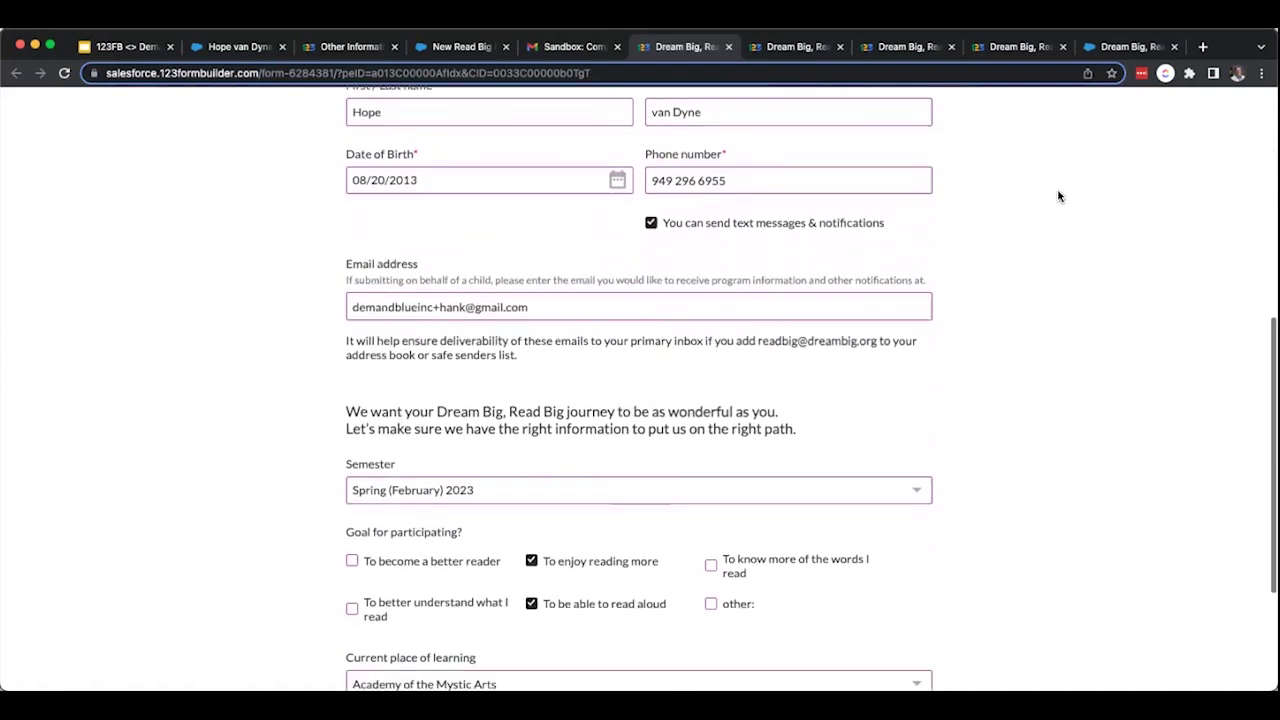
{"action": "scroll", "coordinate": [1059, 196], "scroll_direction": "down", "scroll_amount": 2}
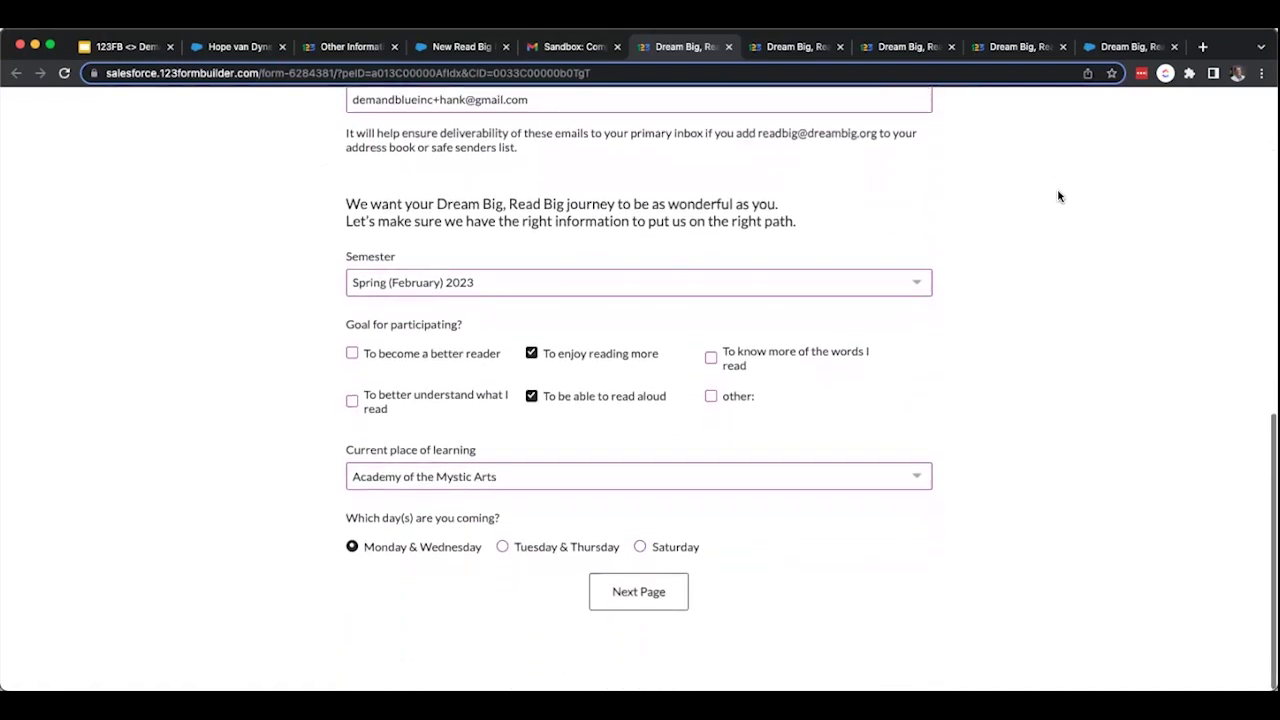
{"action": "left_click", "coordinate": [352, 401]}
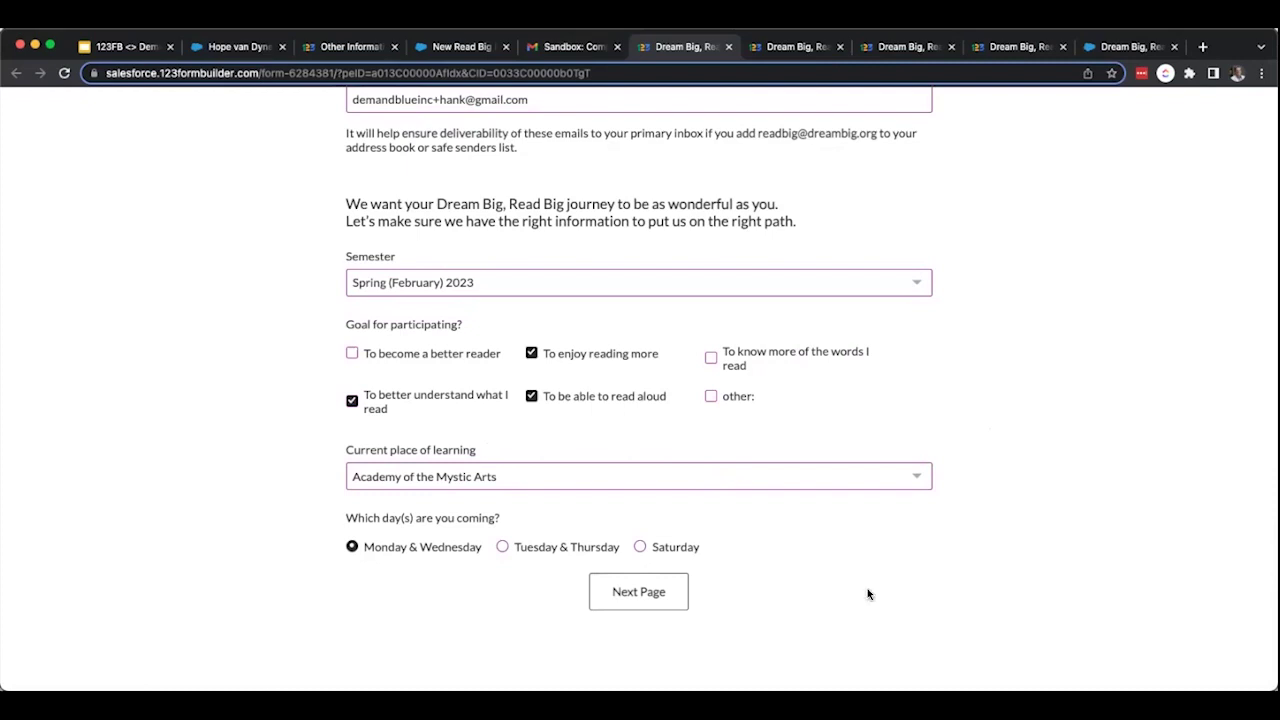
{"action": "left_click", "coordinate": [654, 594]}
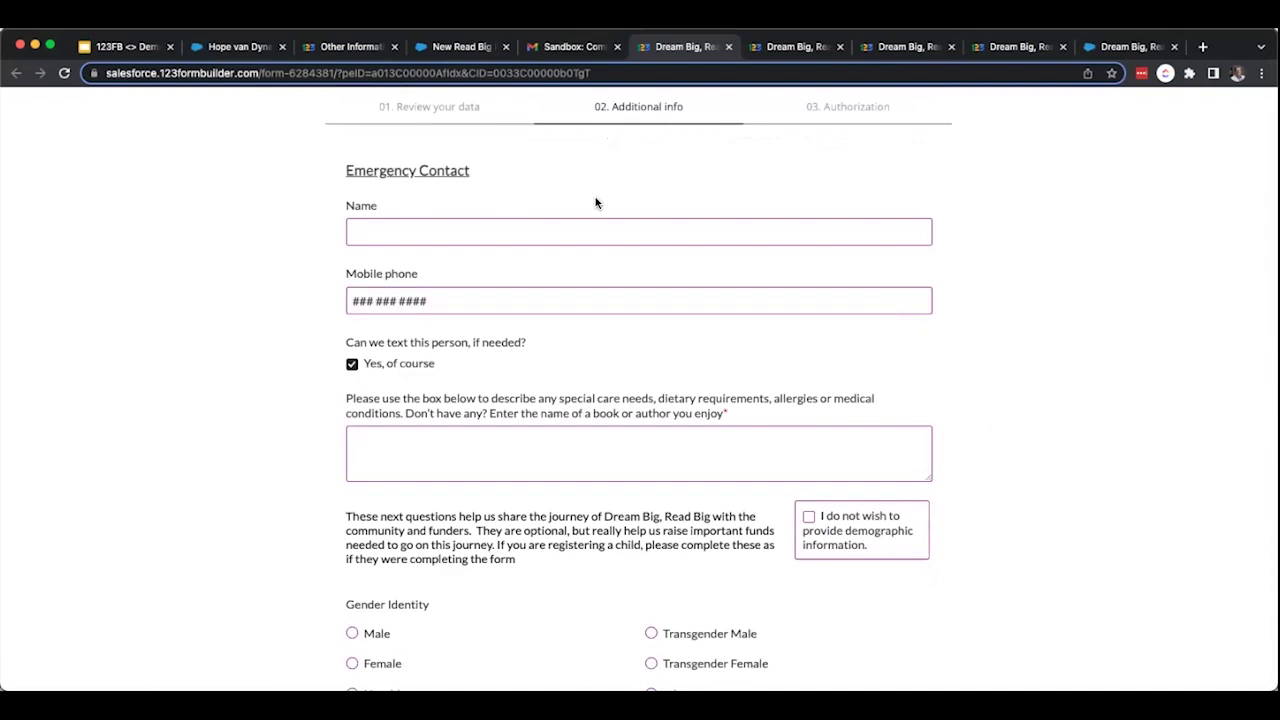
Enter the emergency contact's full name and move down the Additional info page.
{"action": "left_click", "coordinate": [464, 229]}
{"action": "type", "text": "Jane"}
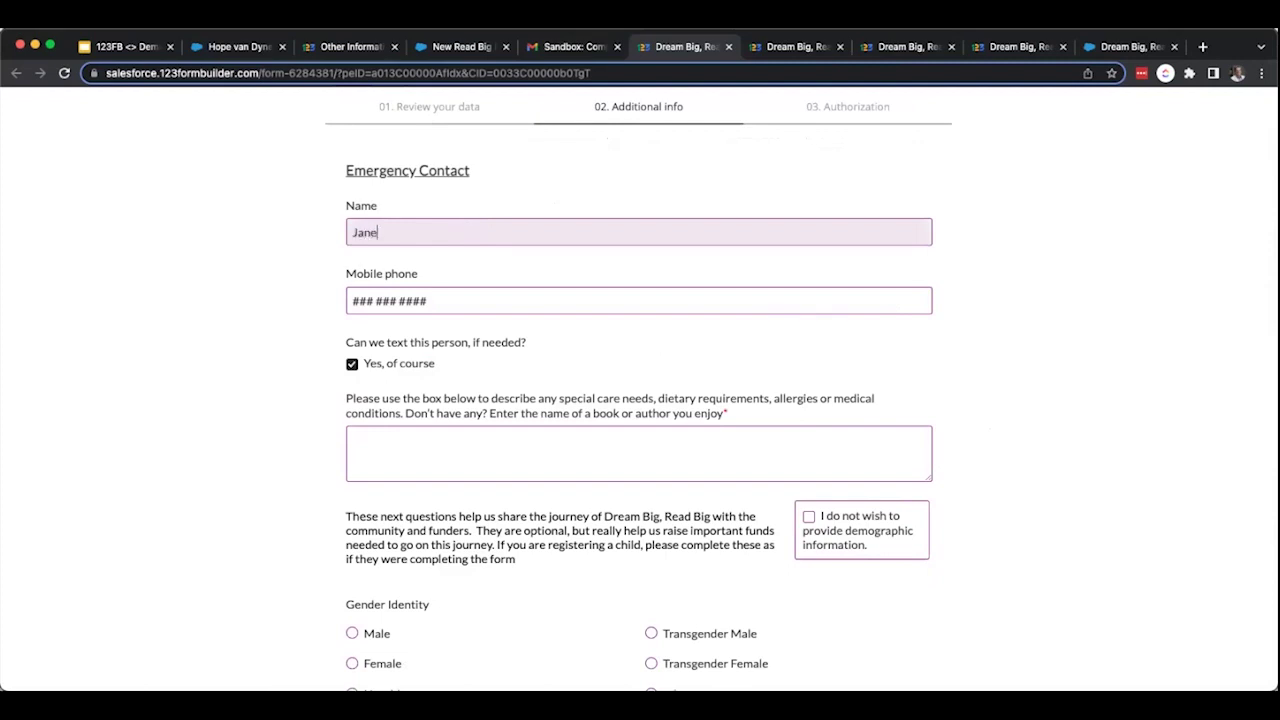
{"action": "type", "text": "t v"}
{"action": "type", "text": "an"}
{"action": "type", "text": "Dyme"}
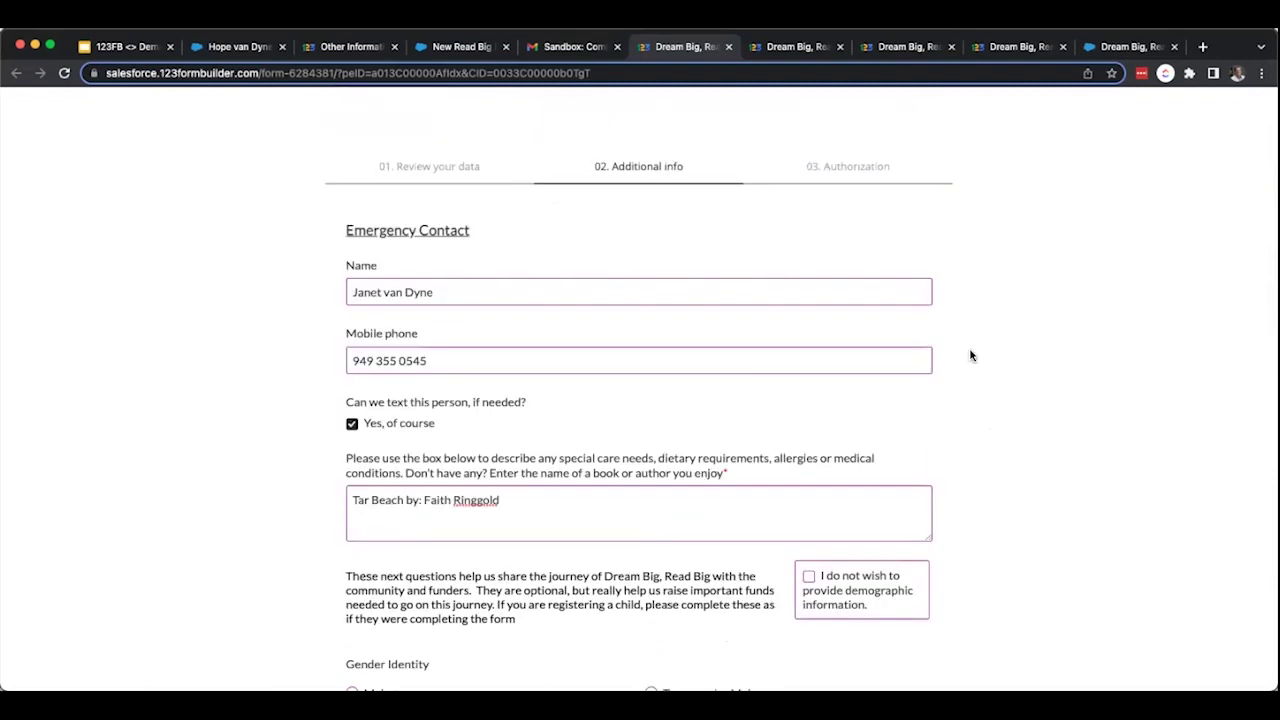
{"action": "scroll", "coordinate": [970, 355], "scroll_direction": "down", "scroll_amount": 2}
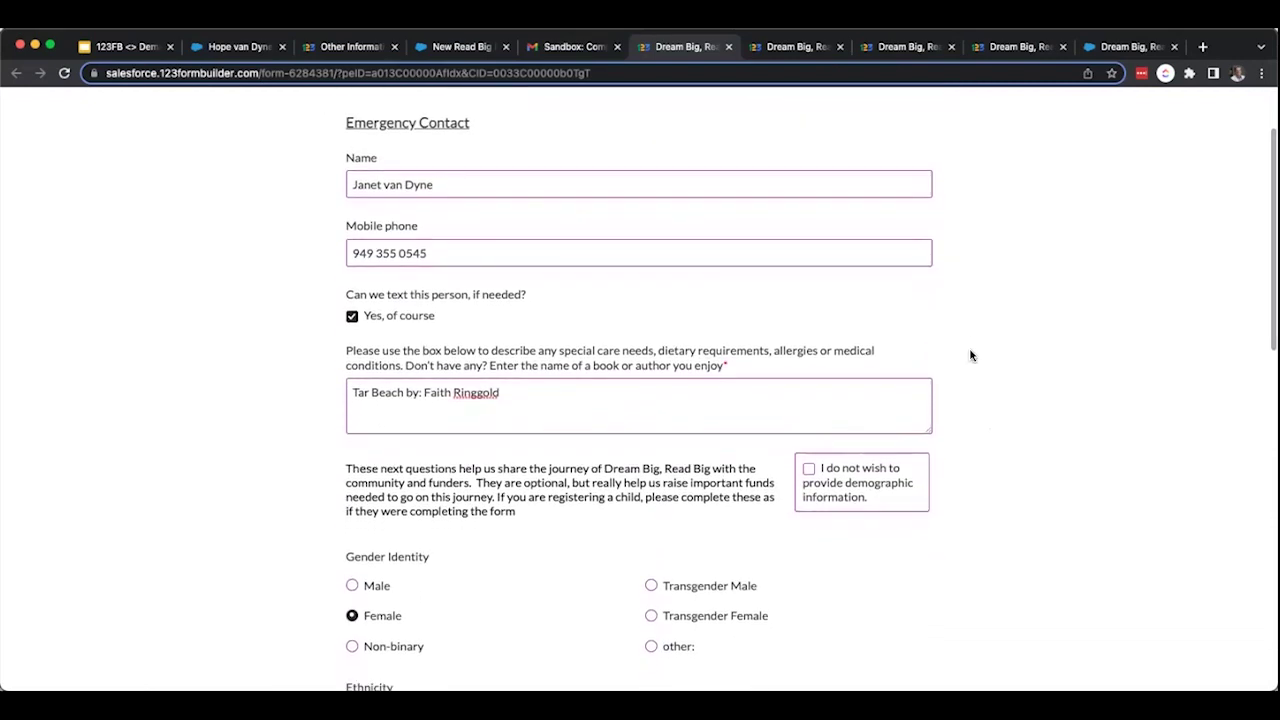
{"action": "scroll", "coordinate": [970, 355], "scroll_direction": "down", "scroll_amount": 1}
{"action": "scroll", "coordinate": [970, 355], "scroll_direction": "down", "scroll_amount": 1}
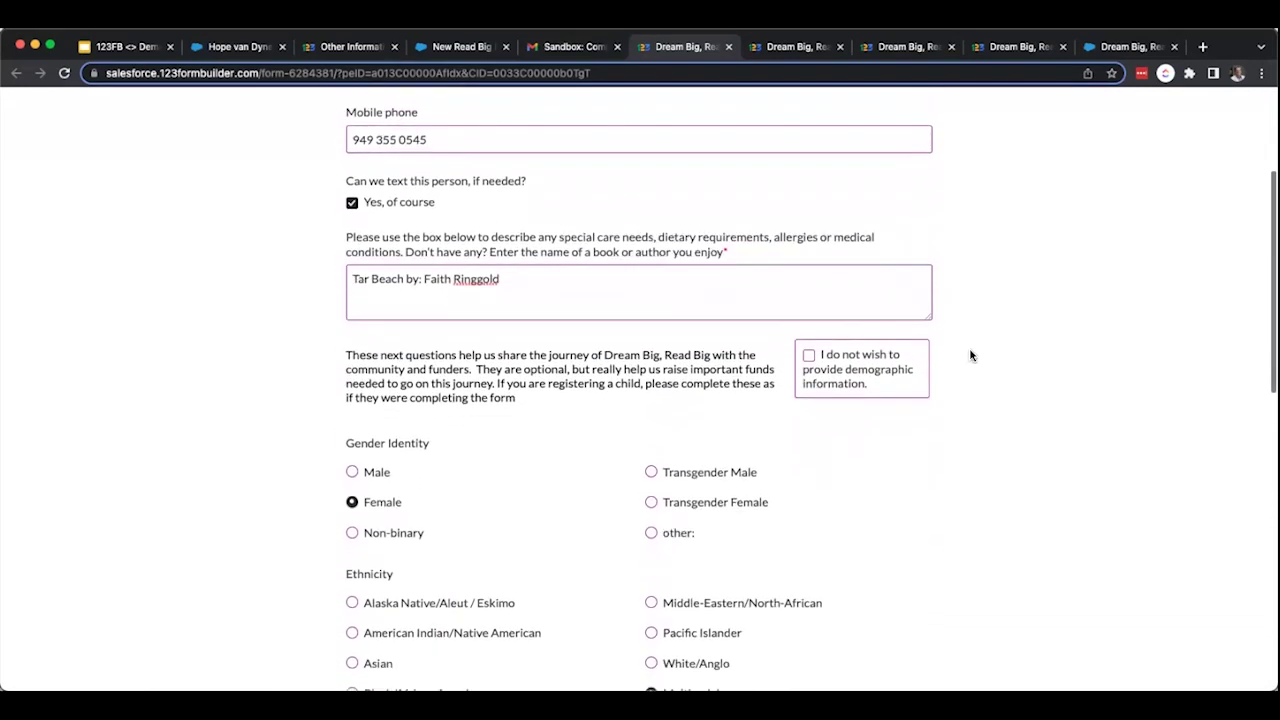
{"action": "scroll", "coordinate": [970, 355], "scroll_direction": "down", "scroll_amount": 1}
{"action": "scroll", "coordinate": [970, 355], "scroll_direction": "down", "scroll_amount": 1}
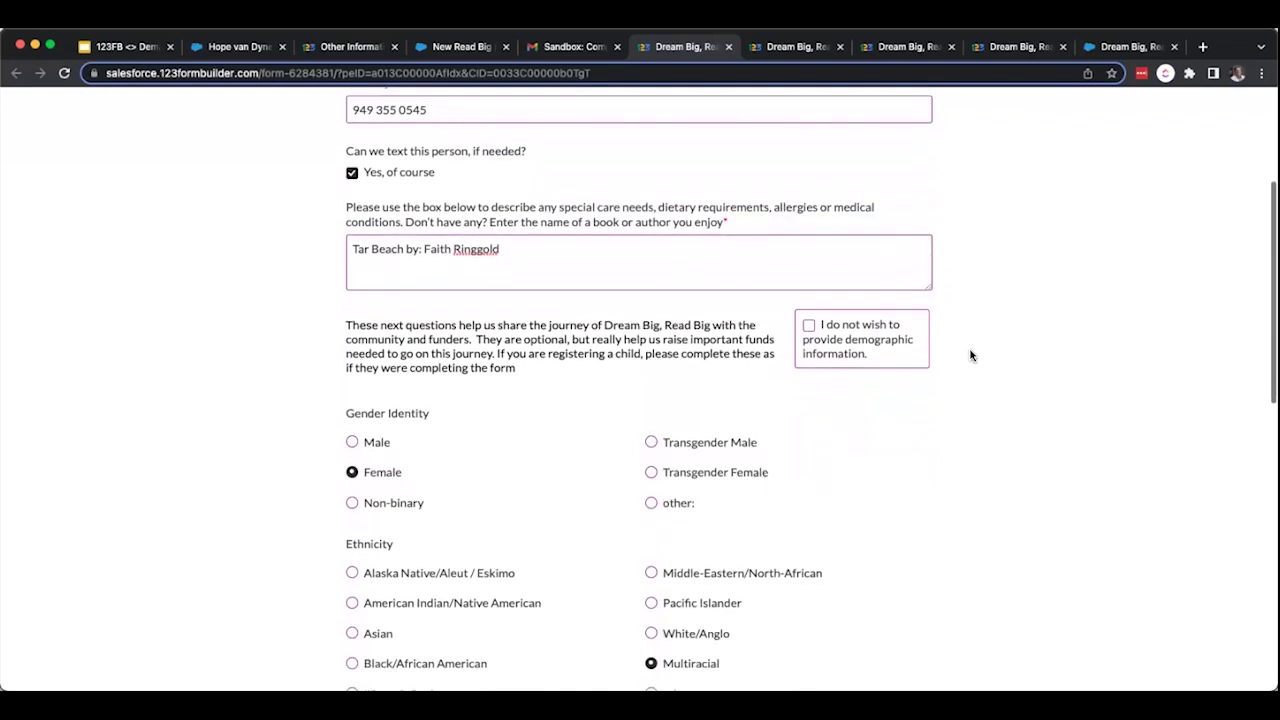
{"action": "scroll", "coordinate": [970, 355], "scroll_direction": "down", "scroll_amount": 1}
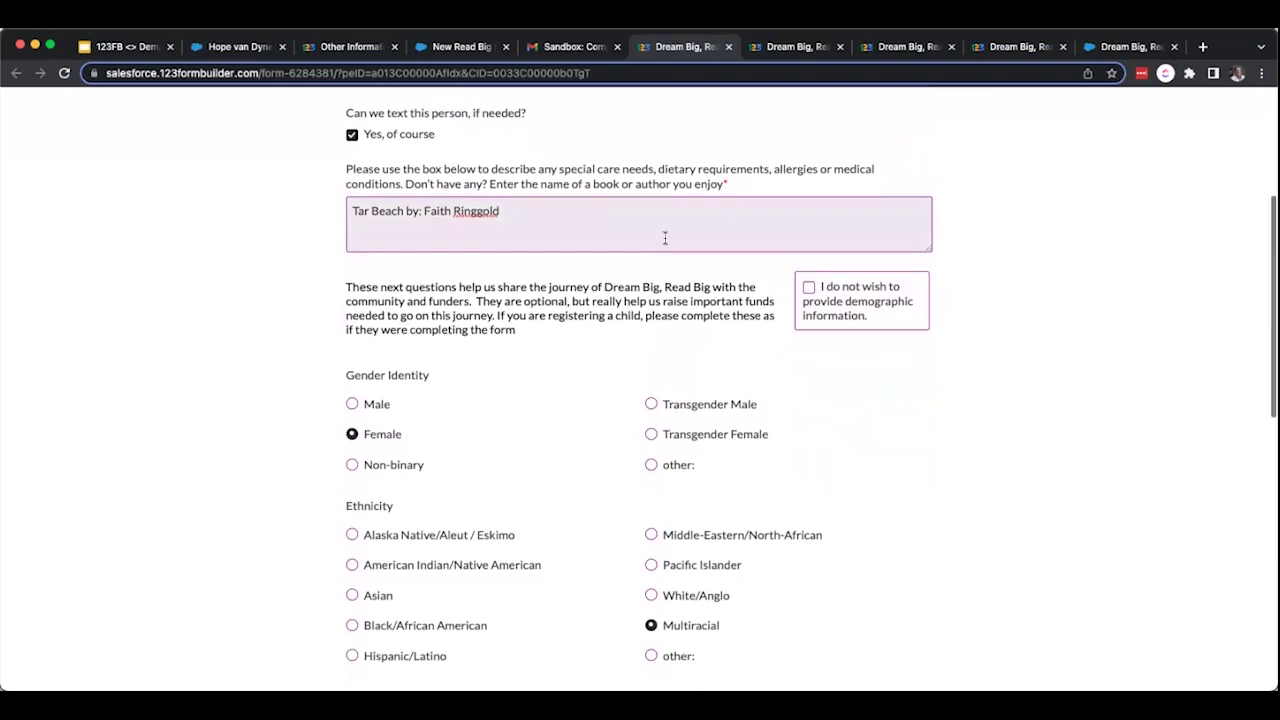
{"action": "scroll", "coordinate": [665, 238], "scroll_direction": "down", "scroll_amount": 2}
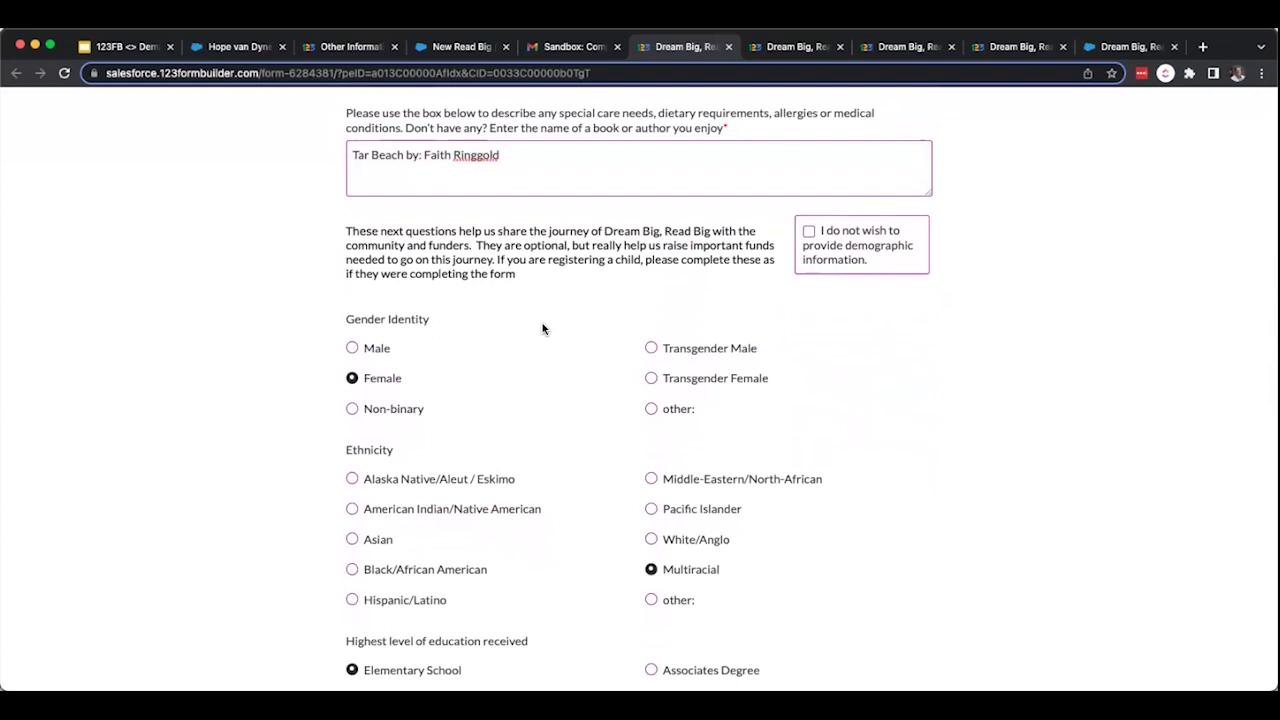
Highlight the optional demographic paragraph and toggle the demographic opt-out checkbox on, then off.
{"action": "left_click_drag", "start_coordinate": [346, 231], "coordinate": [520, 277]}
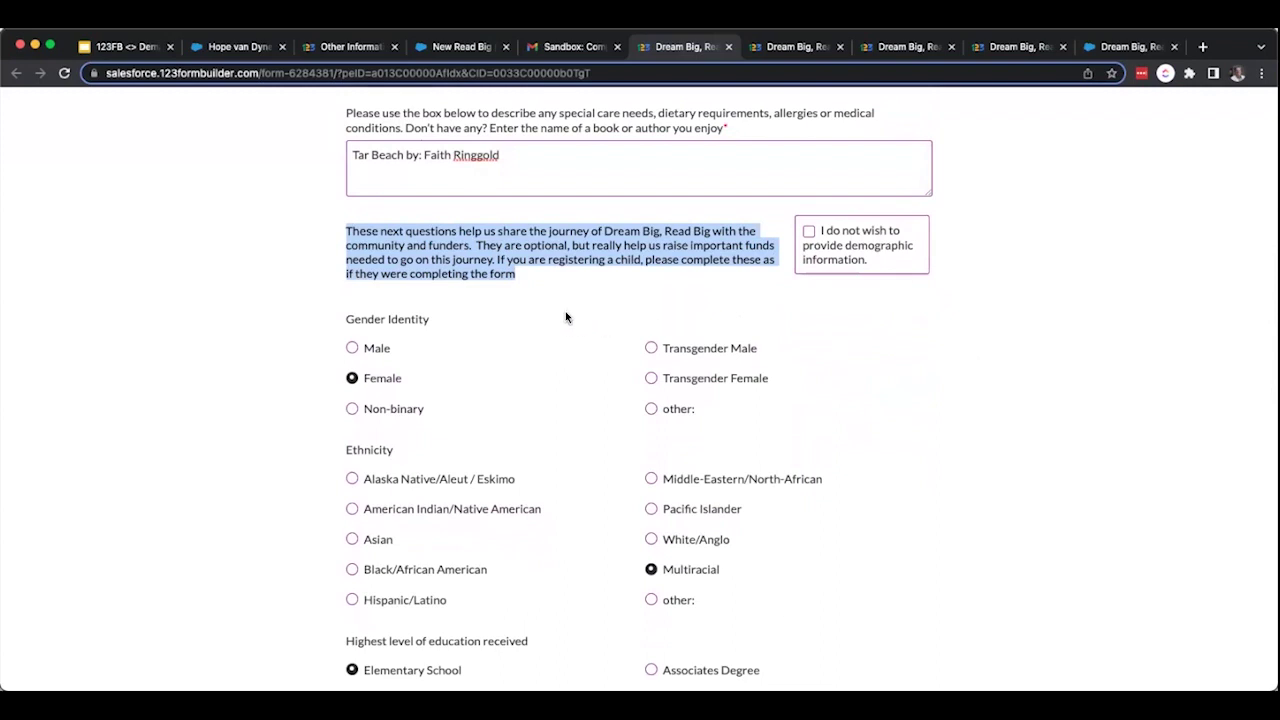
{"action": "scroll", "coordinate": [566, 316], "scroll_direction": "down", "scroll_amount": 1}
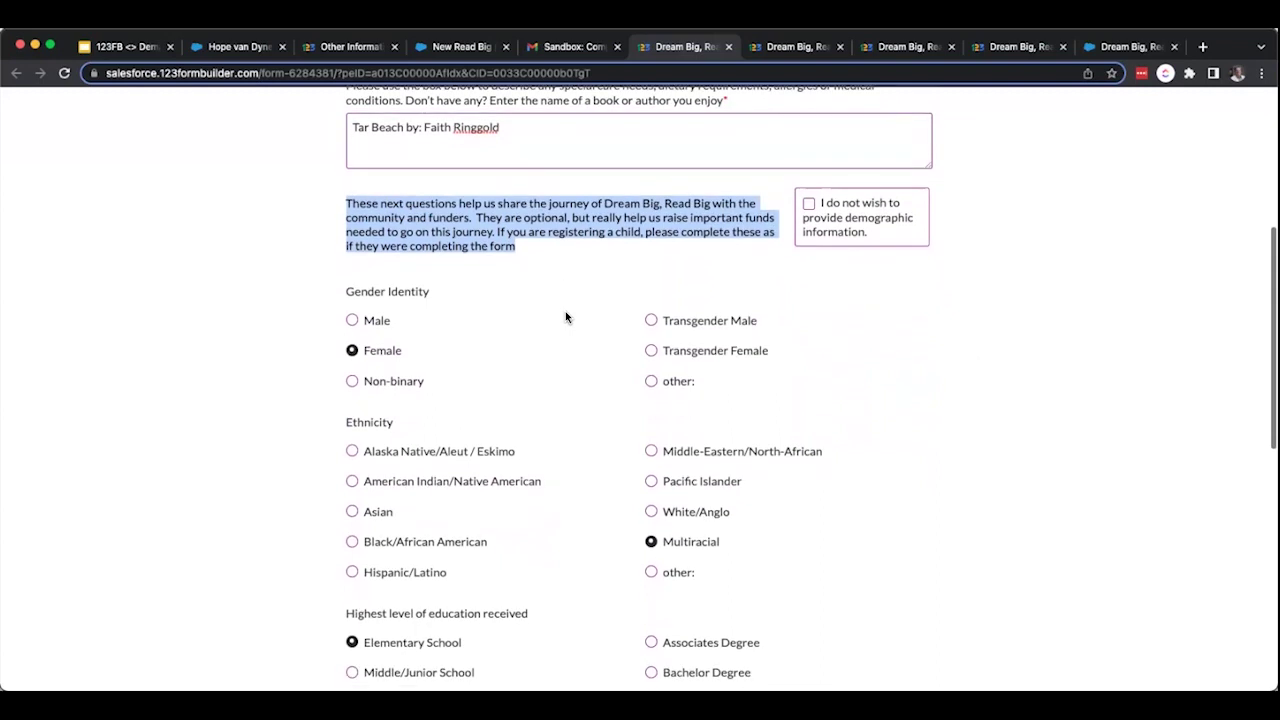
{"action": "scroll", "coordinate": [565, 317], "scroll_direction": "down", "scroll_amount": 1}
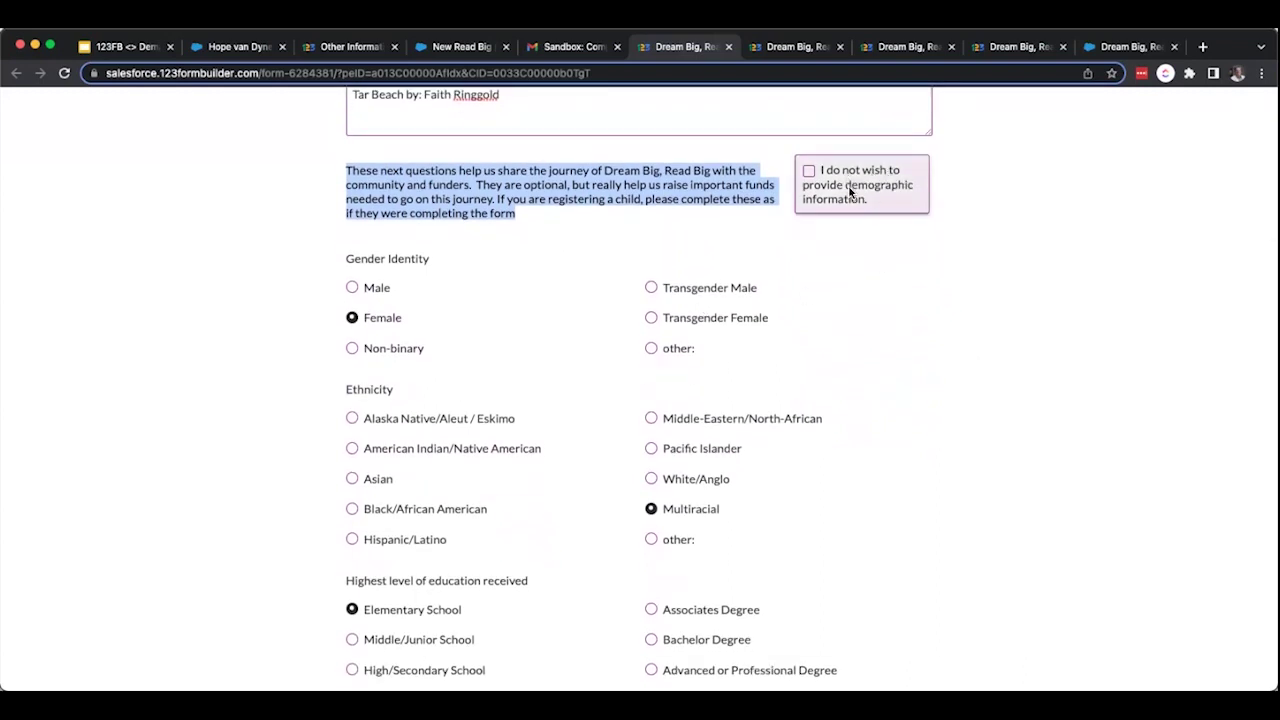
{"action": "left_click", "coordinate": [808, 172]}
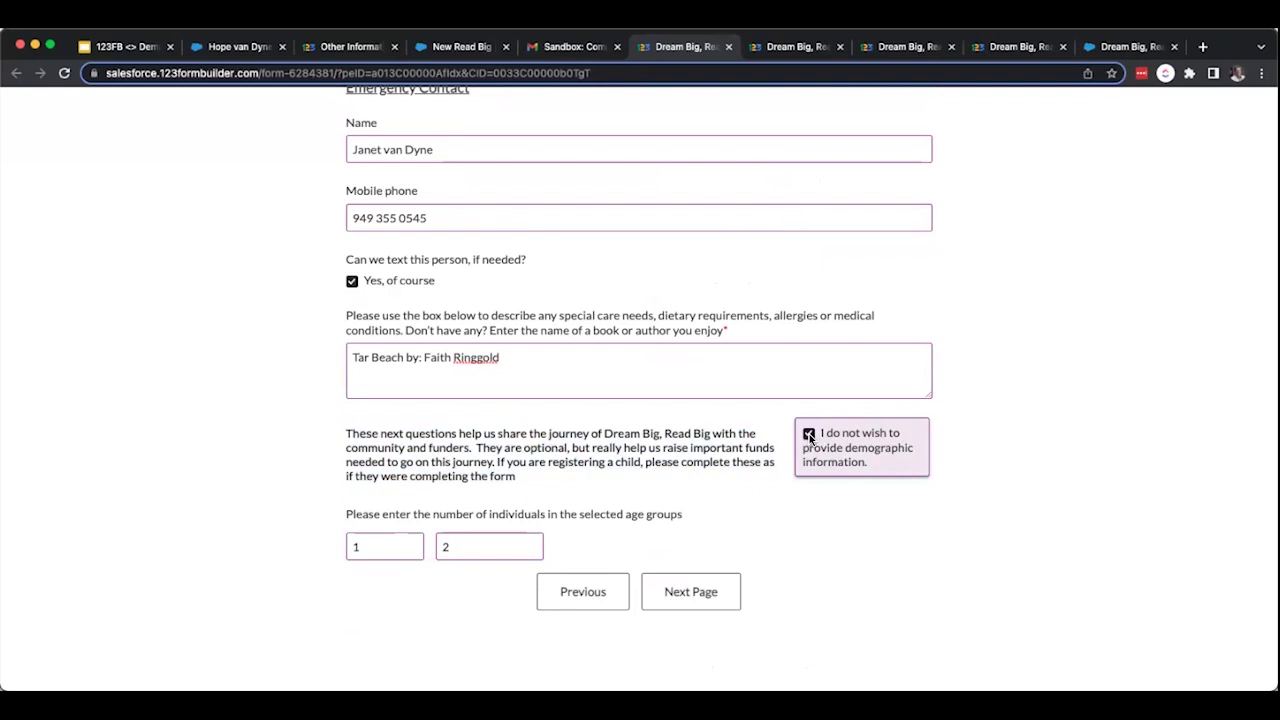
{"action": "left_click", "coordinate": [809, 435]}
{"action": "scroll", "coordinate": [810, 536], "scroll_direction": "down", "scroll_amount": 5}
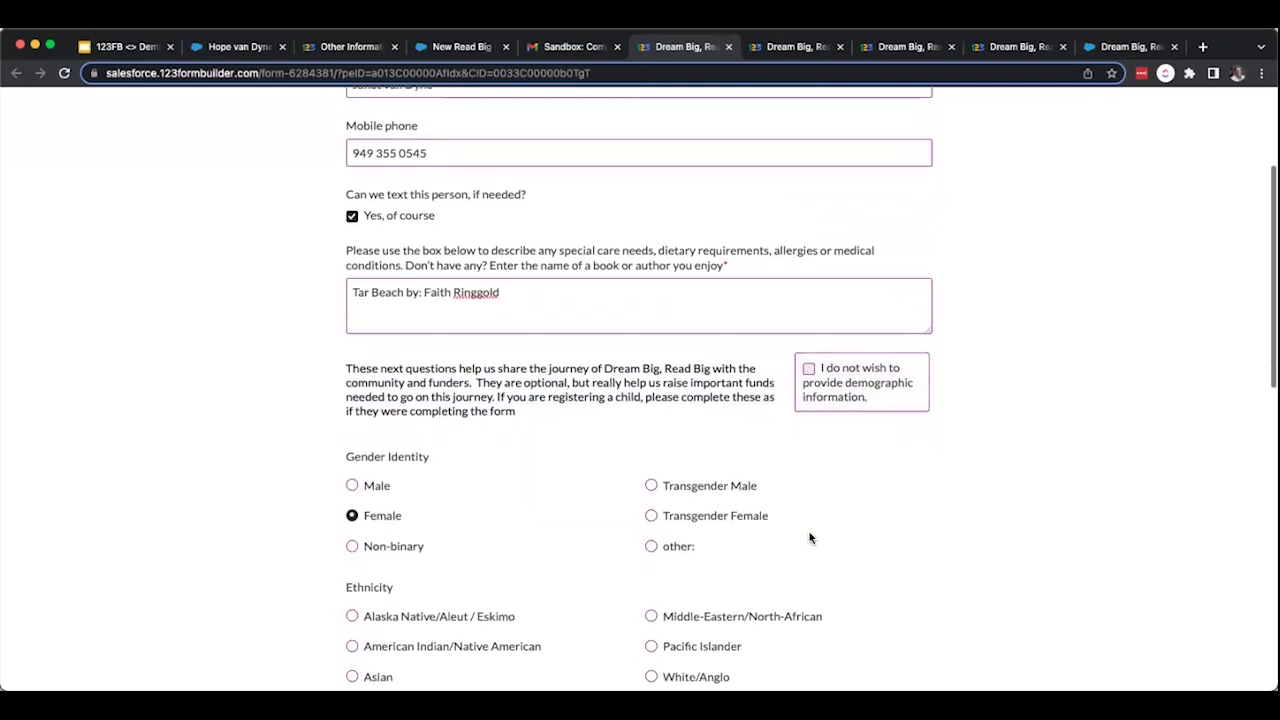
{"action": "scroll", "coordinate": [810, 537], "scroll_direction": "down", "scroll_amount": 7}
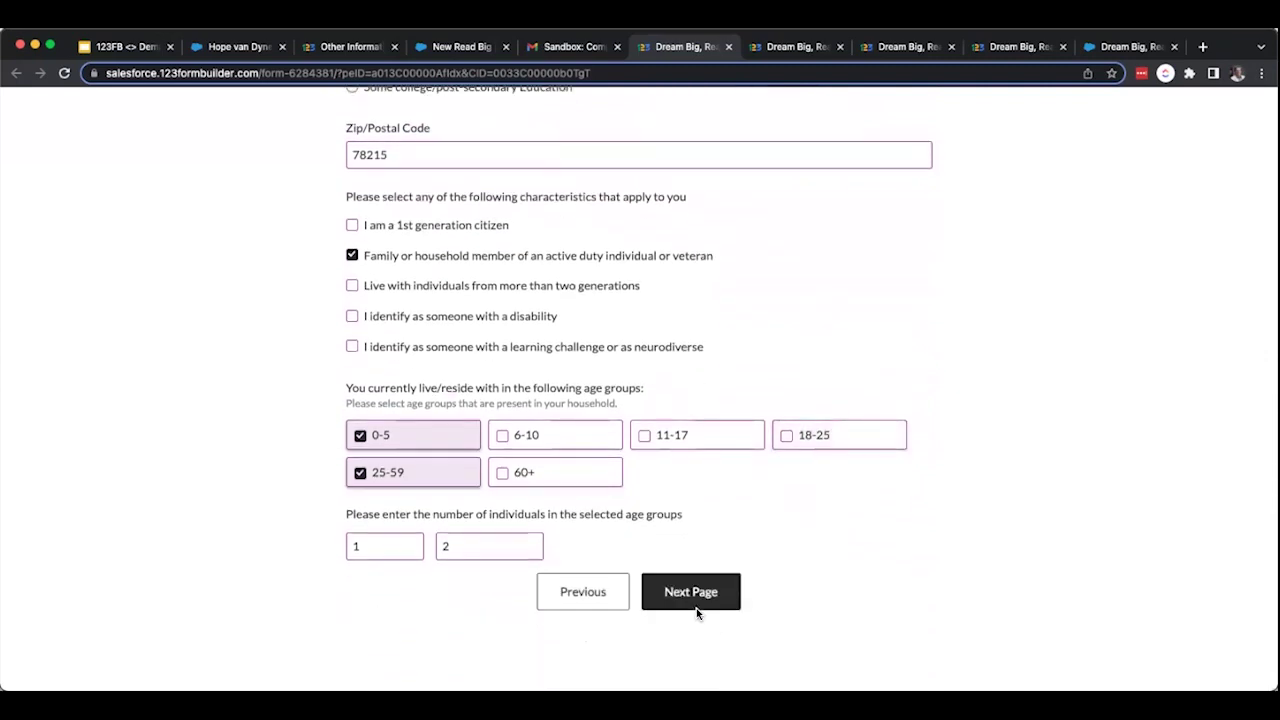
Go to the authorization page and tick the medical, photo/video, behavior booklet and documents-read acknowledgements.
{"action": "left_click", "coordinate": [700, 595]}
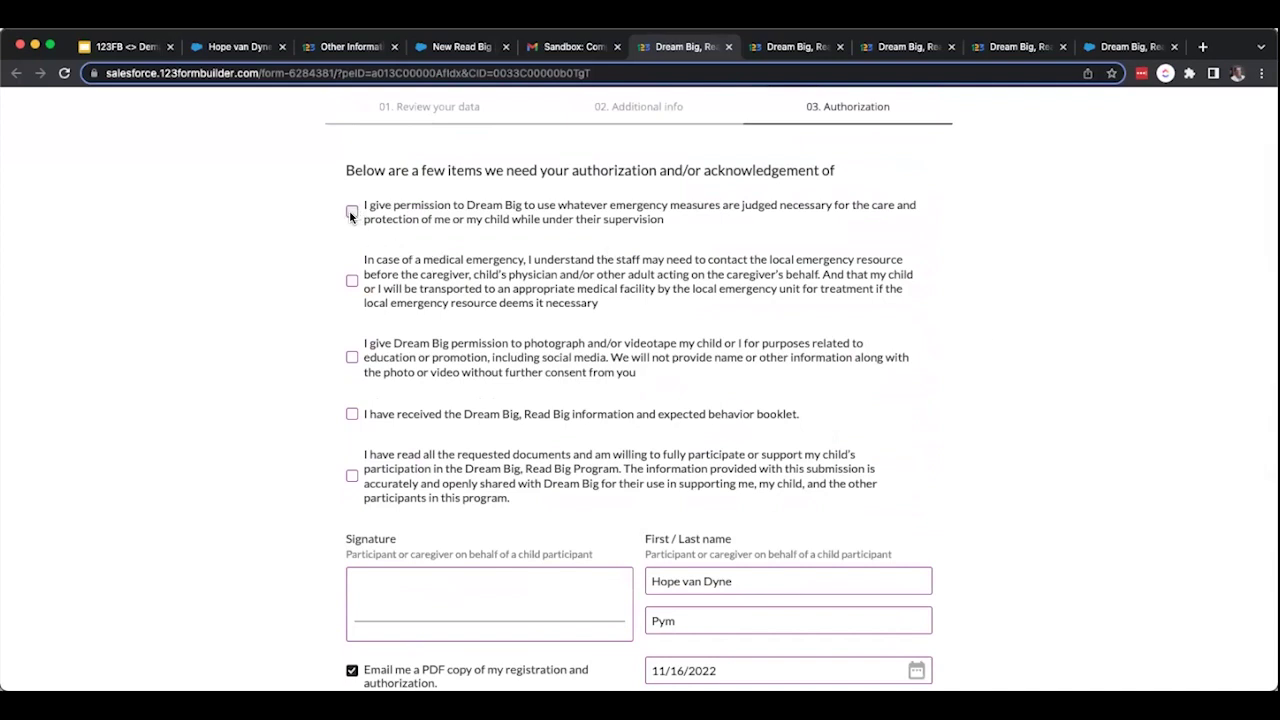
{"action": "left_click", "coordinate": [353, 280]}
{"action": "left_click", "coordinate": [353, 357]}
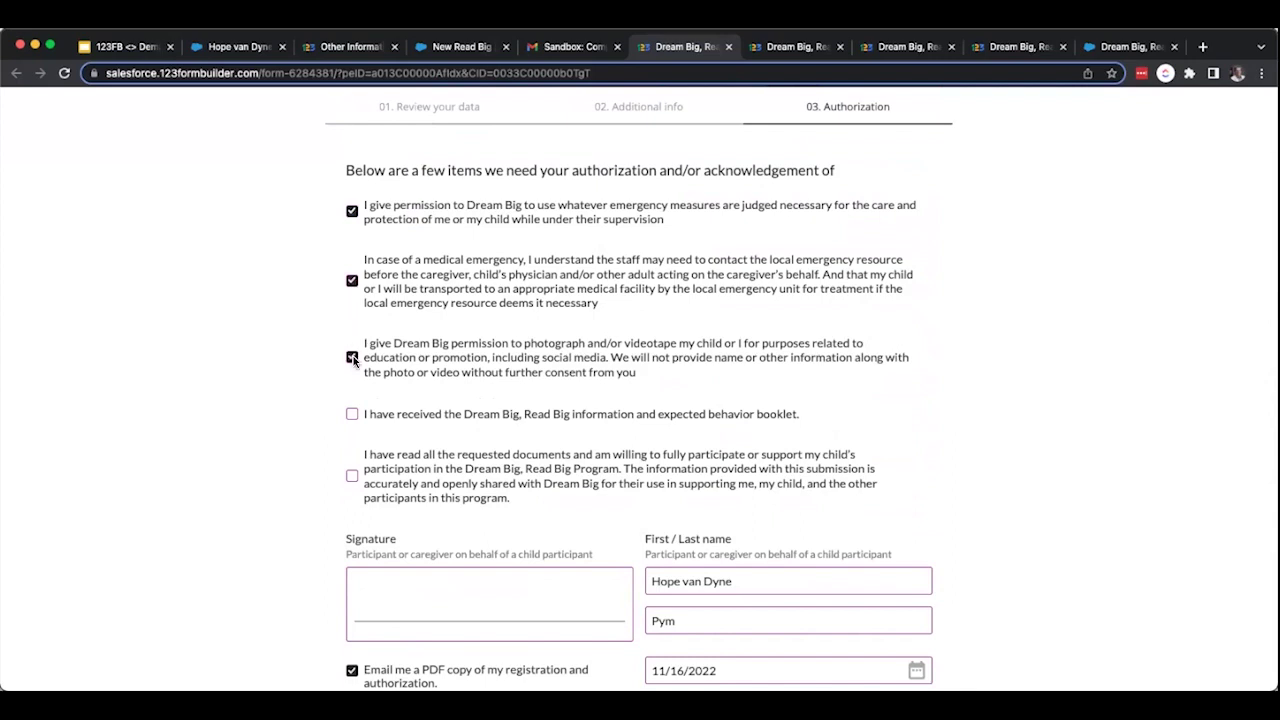
{"action": "left_click", "coordinate": [353, 415]}
{"action": "left_click", "coordinate": [353, 477]}
Replace the signer's first name, draw the signature and submit the Registration & Authorization.
{"action": "left_click", "coordinate": [648, 581]}
{"action": "key", "text": "shift+alt+Right"}
{"action": "key", "text": "shift+alt+Right"}
{"action": "key", "text": "shift+alt+Right"}
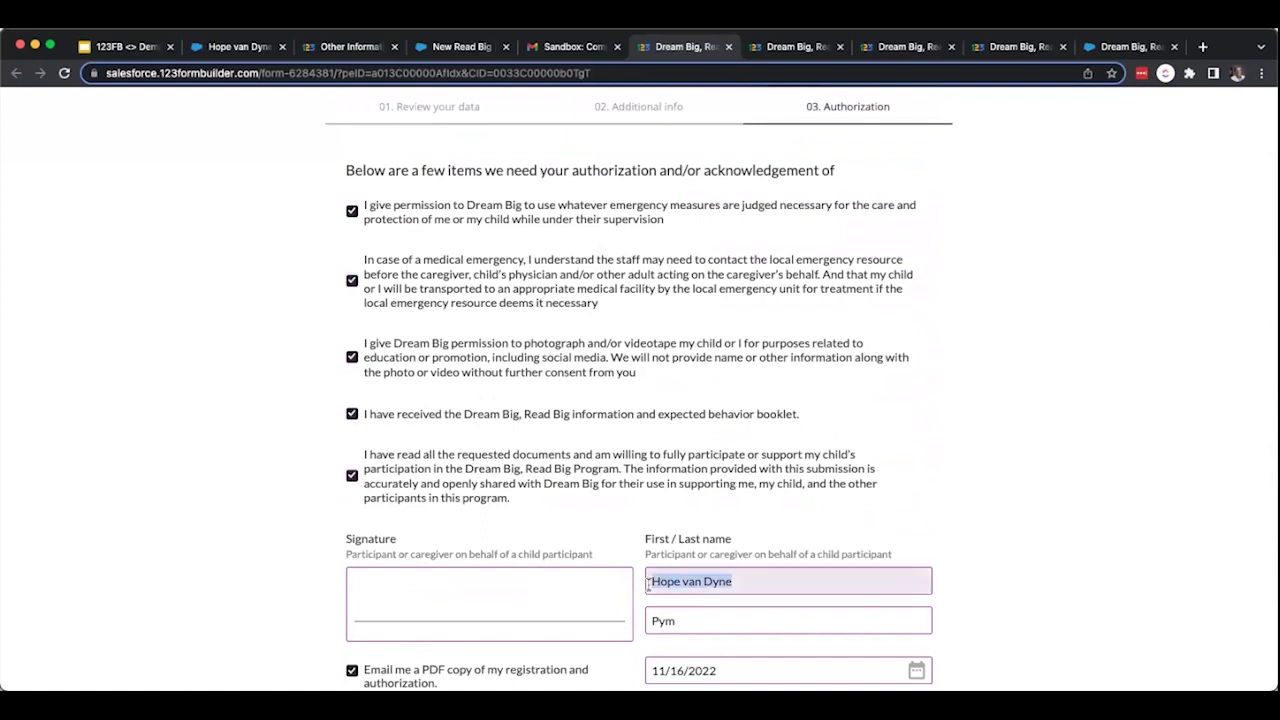
{"action": "type", "text": "Hank"}
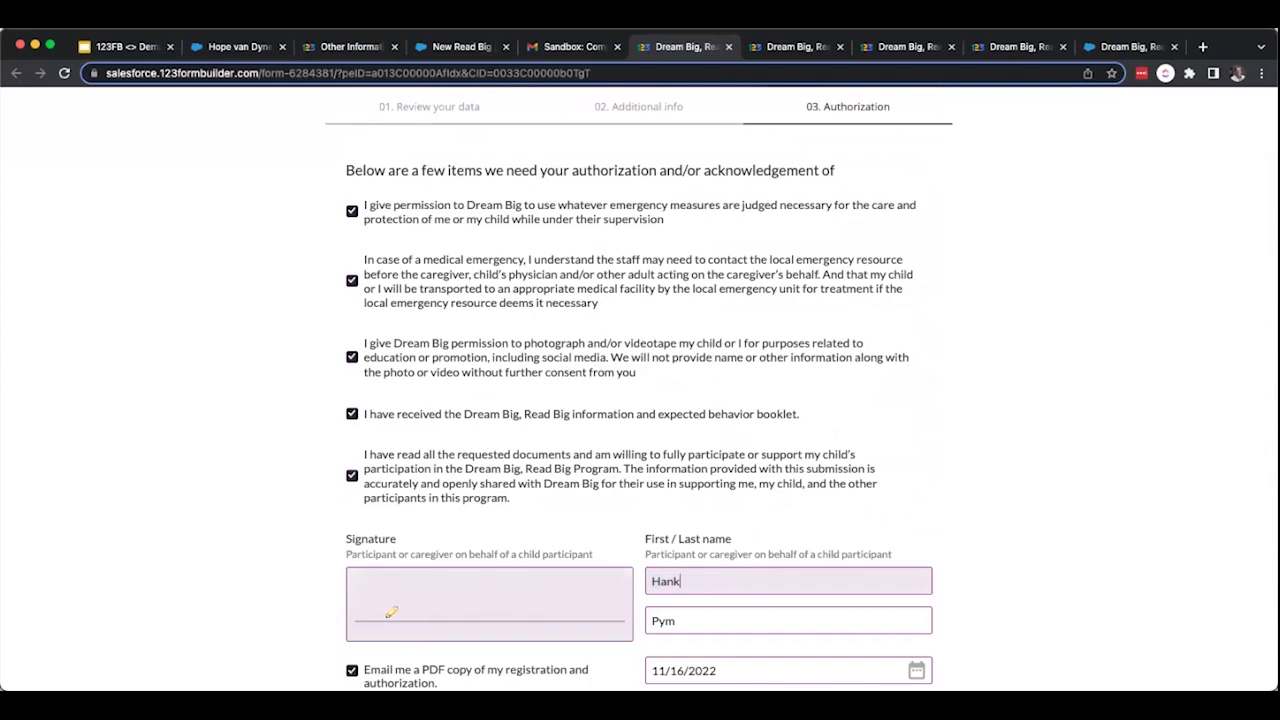
{"action": "mouse_move", "coordinate": [391, 612]}
{"action": "left_mouse_down"}
{"action": "mouse_move", "coordinate": [400, 582]}
{"action": "mouse_move", "coordinate": [418, 590]}
{"action": "mouse_move", "coordinate": [414, 612]}
{"action": "mouse_move", "coordinate": [546, 589]}
{"action": "mouse_move", "coordinate": [578, 621]}
{"action": "left_mouse_up"}
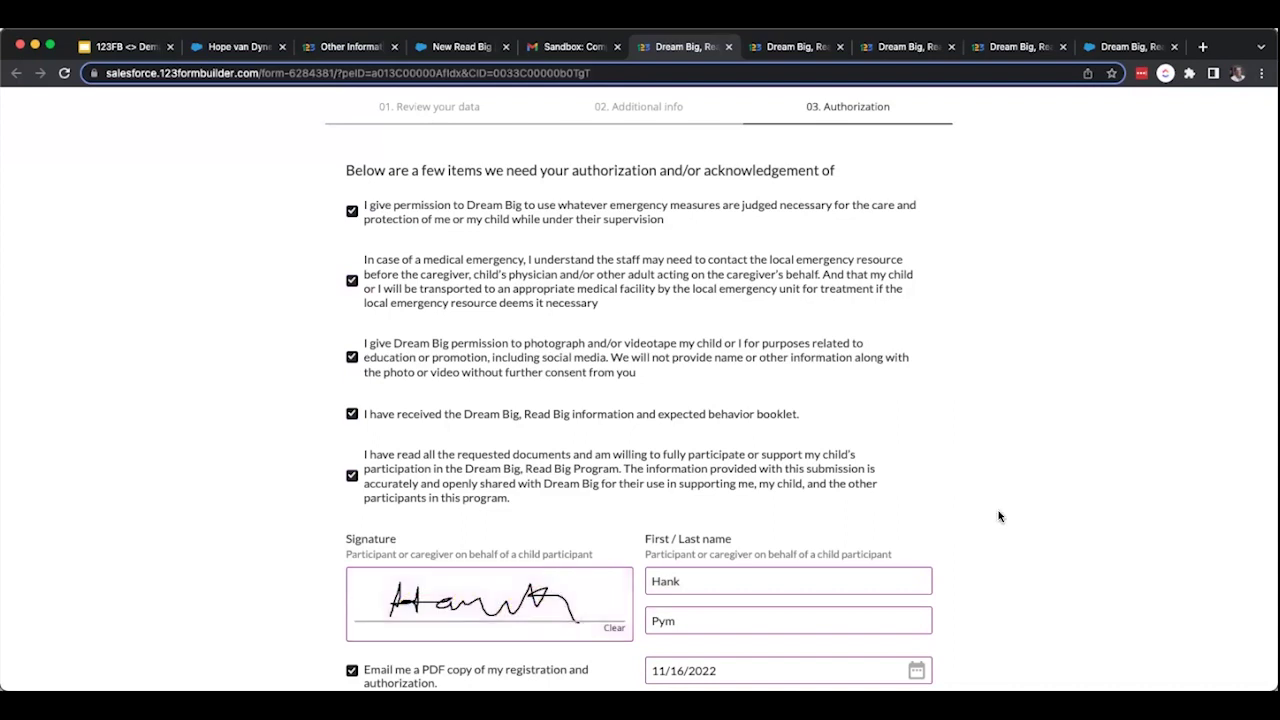
{"action": "scroll", "coordinate": [998, 516], "scroll_direction": "down", "scroll_amount": 5}
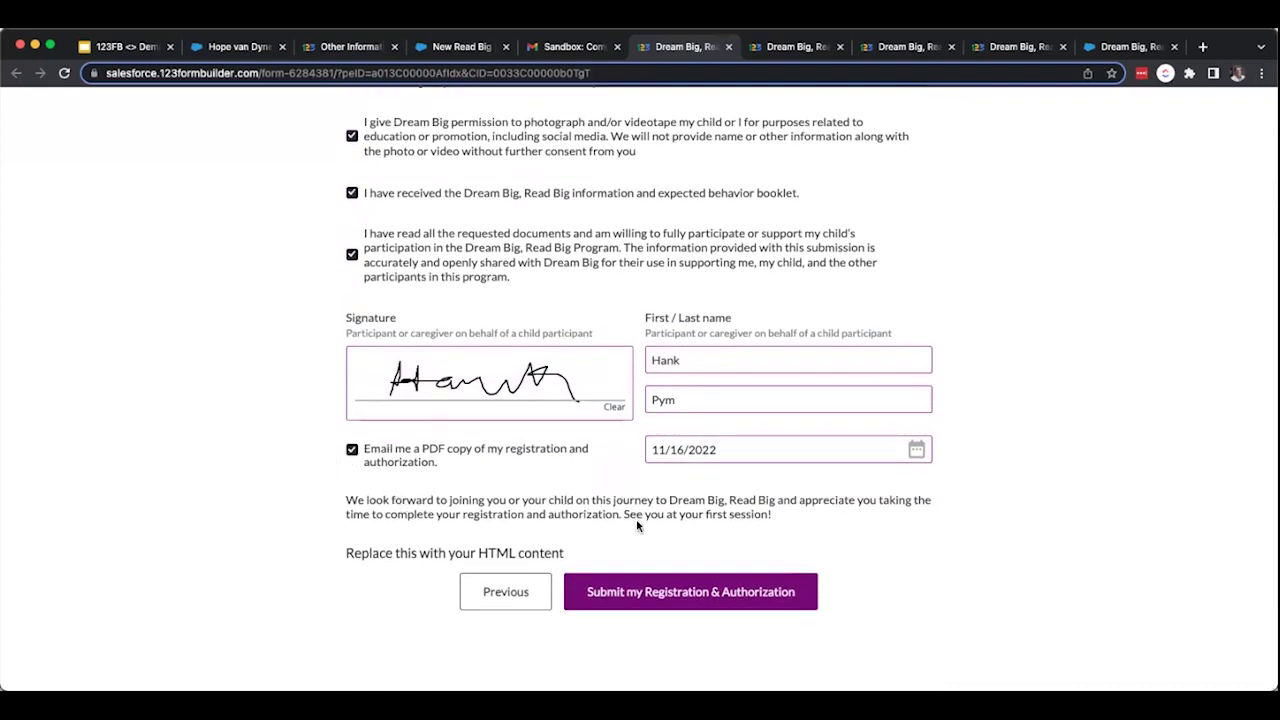
{"action": "left_click", "coordinate": [674, 598]}
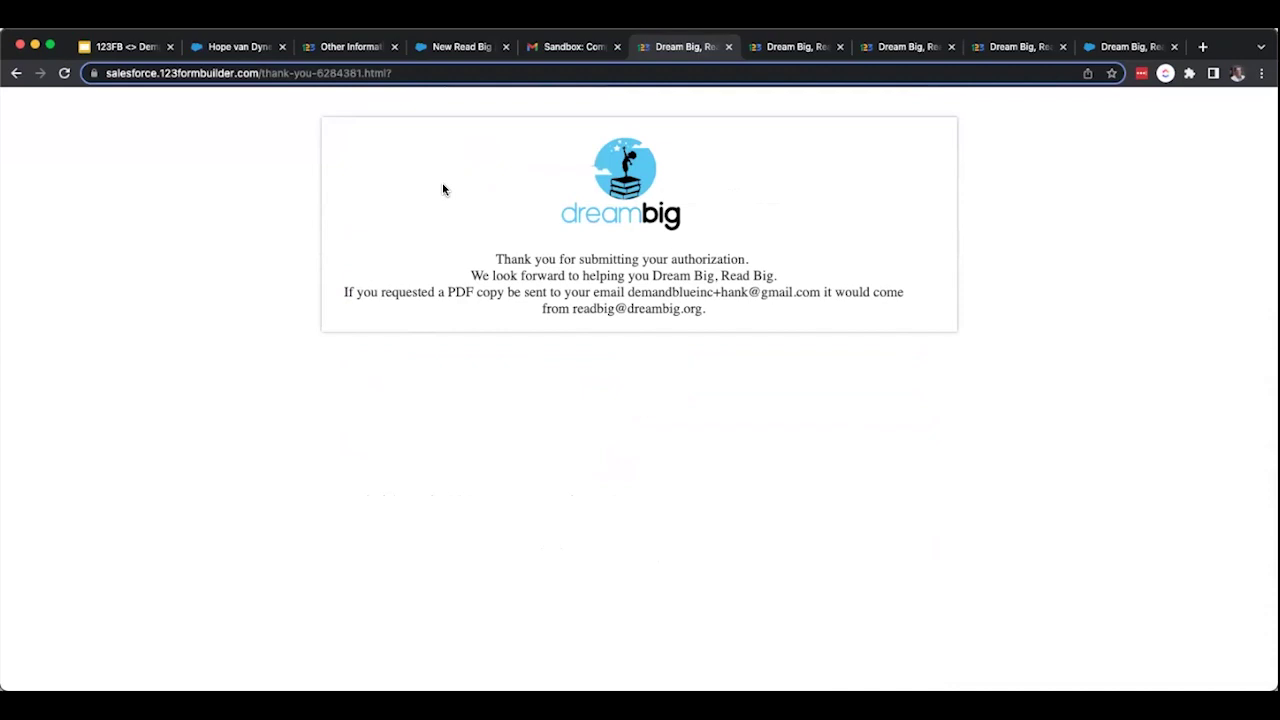
Reload the Salesforce program engagement, then open its service participant, Monday & Wednesday schedule and 2/1/2023 session.
{"action": "left_click", "coordinate": [240, 50]}
{"action": "scroll", "coordinate": [308, 412], "scroll_direction": "up", "scroll_amount": 5}
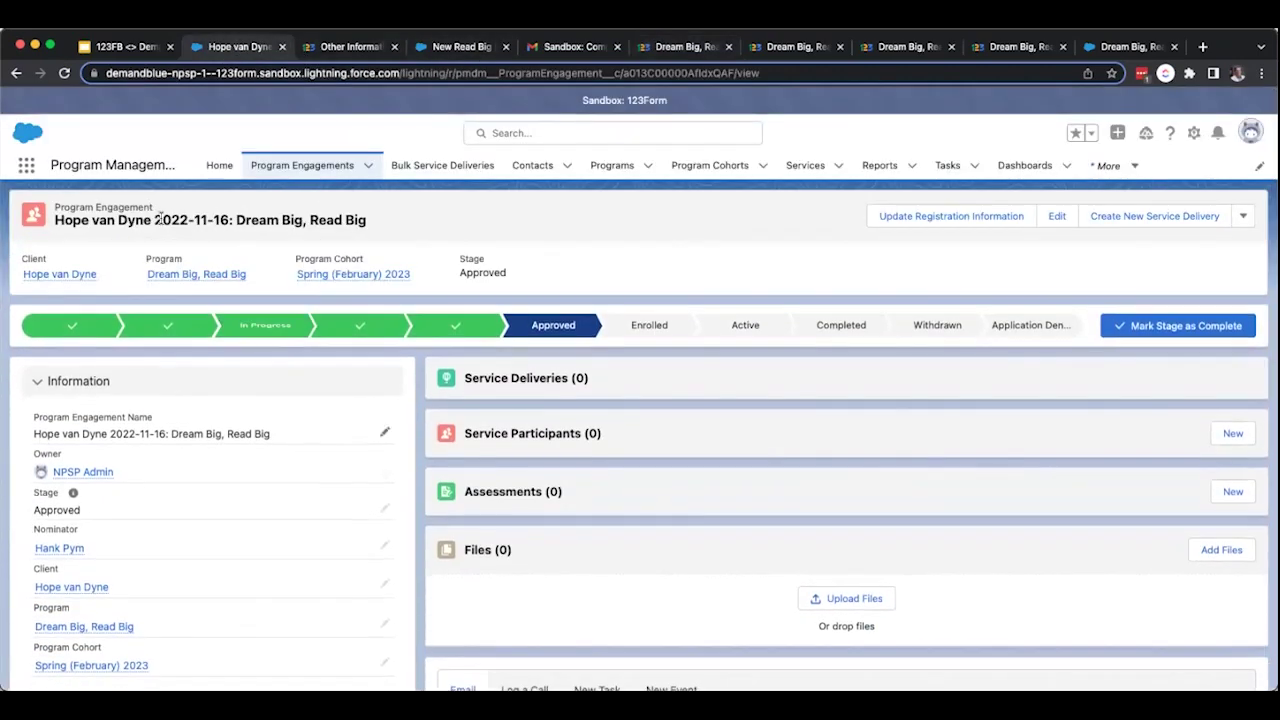
{"action": "left_click", "coordinate": [64, 73]}
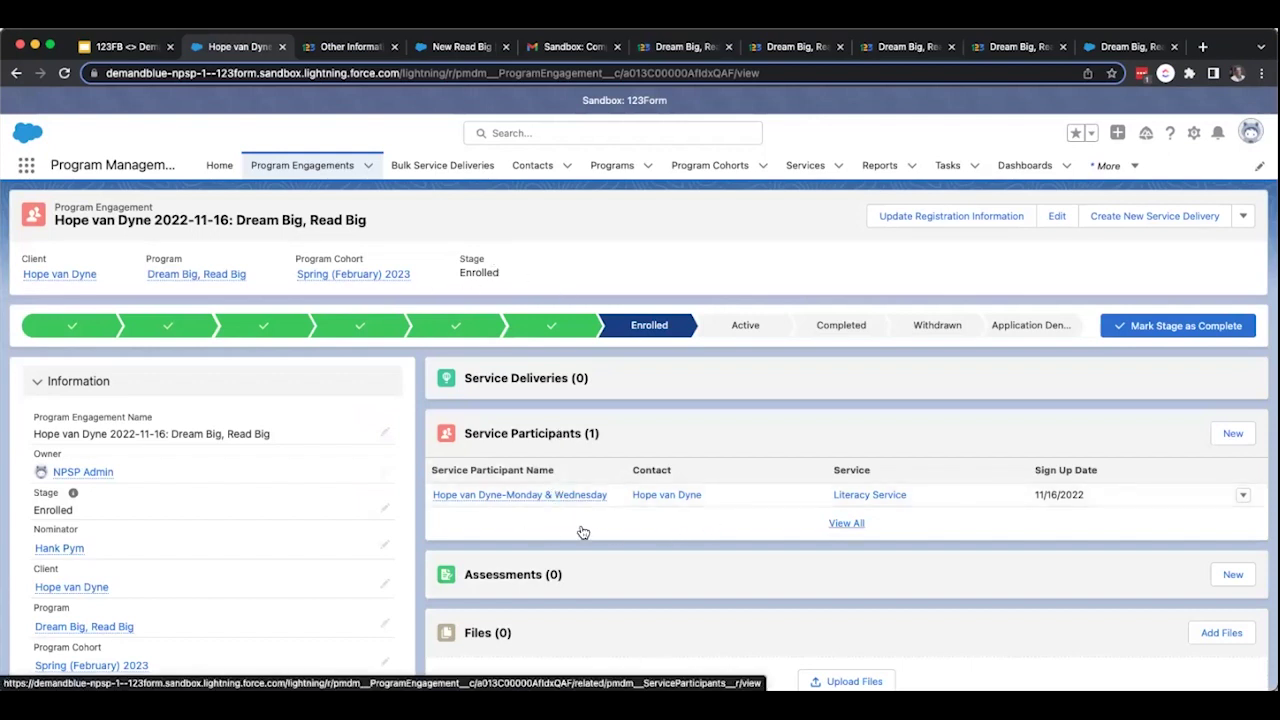
{"action": "scroll", "coordinate": [583, 532], "scroll_direction": "down", "scroll_amount": 2}
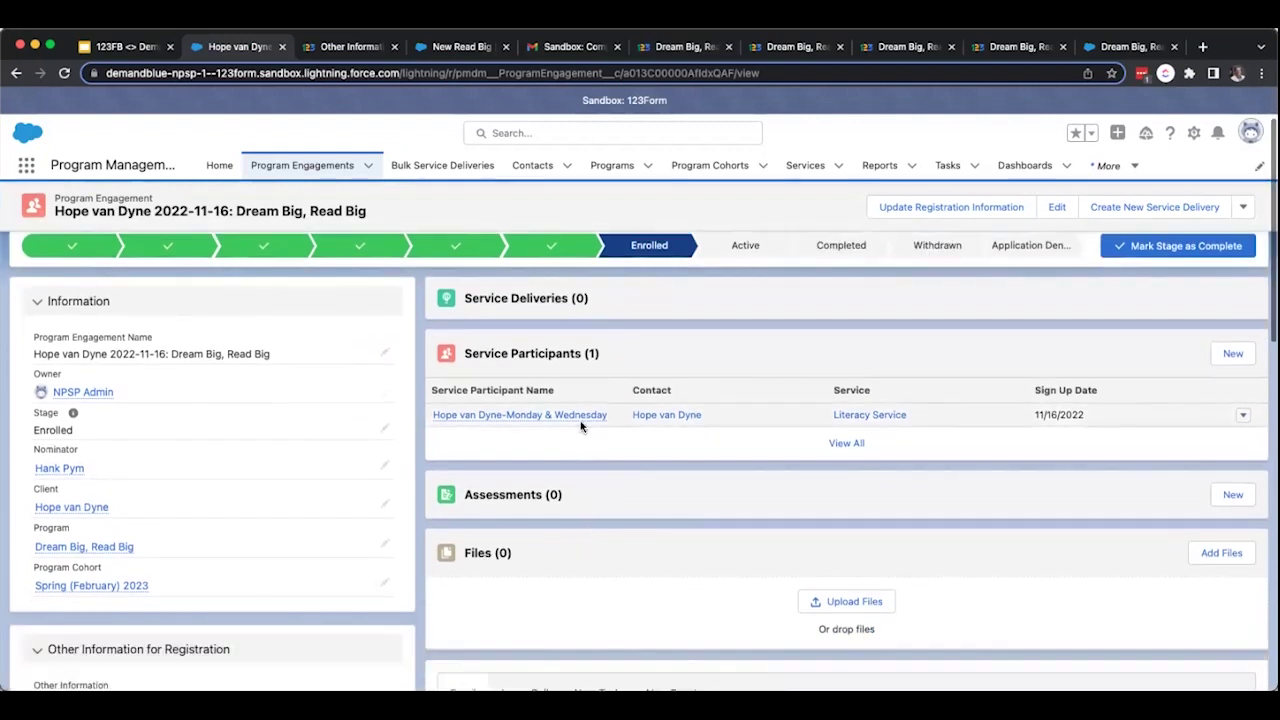
{"action": "left_click", "coordinate": [560, 418]}
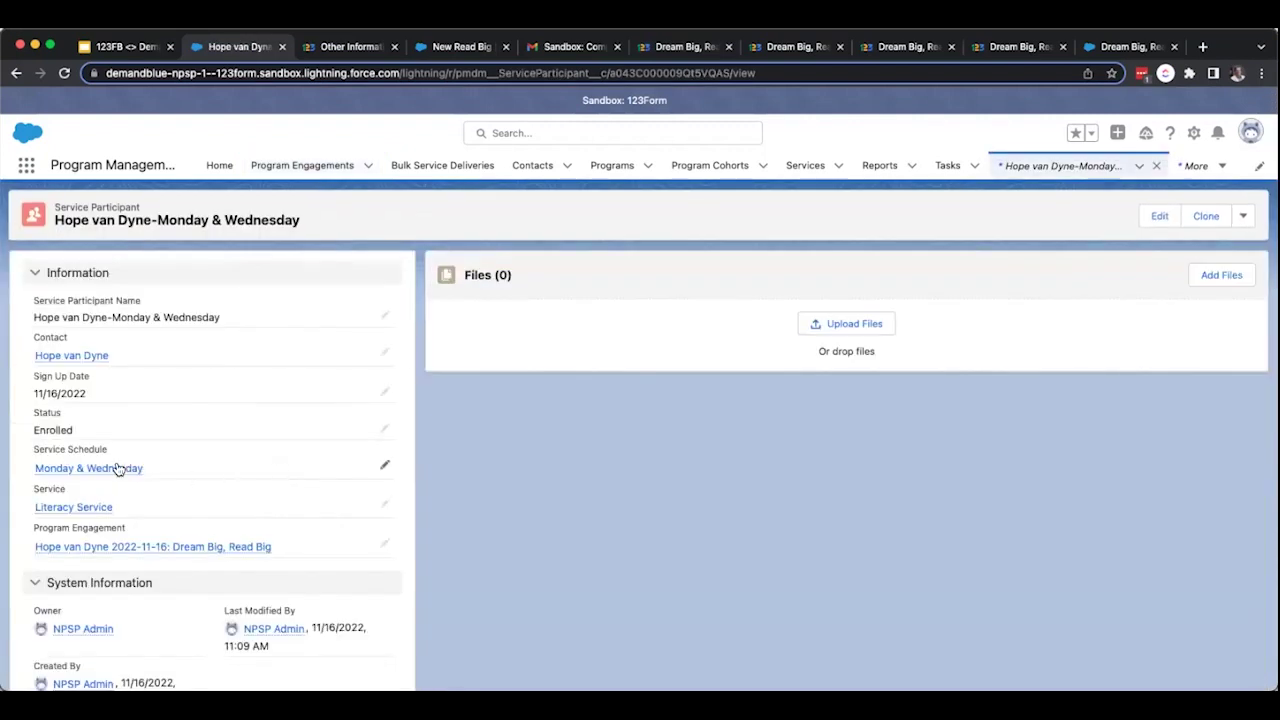
{"action": "left_click", "coordinate": [117, 468]}
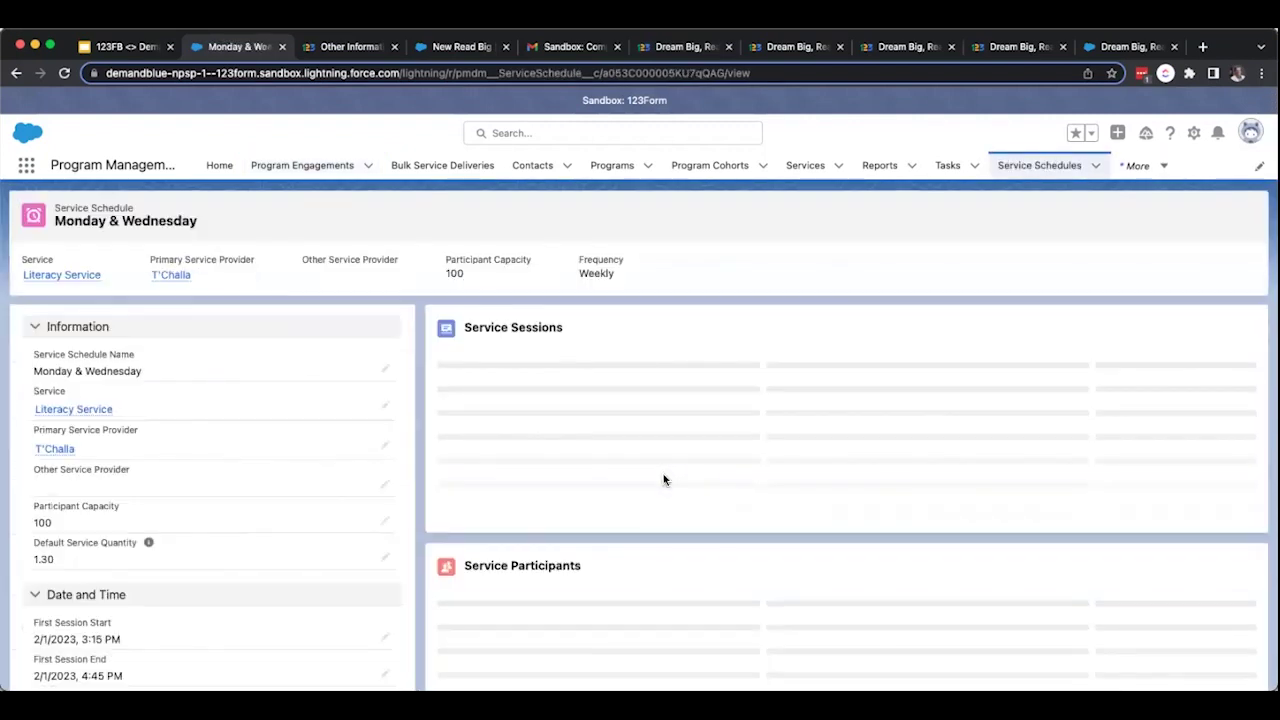
{"action": "left_click", "coordinate": [520, 487]}
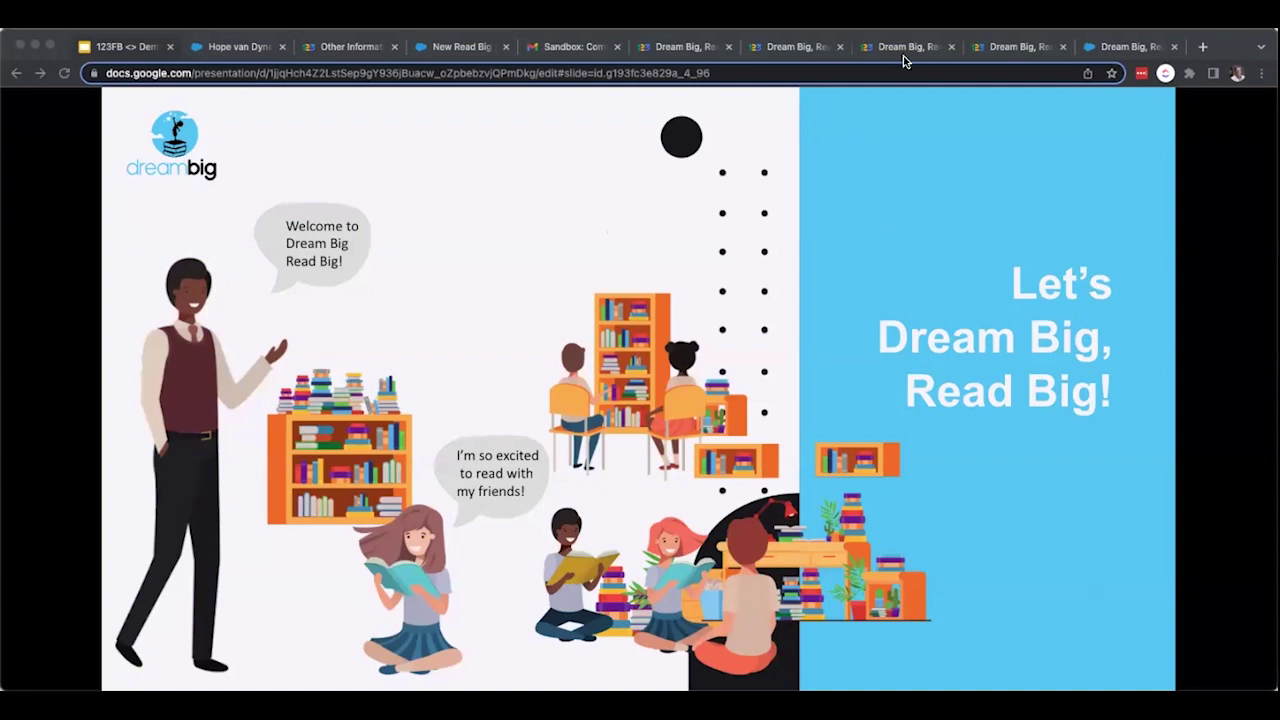
Identify the student on the Self Evaluation with the saved birth month/day and Student ID.
{"action": "left_click", "coordinate": [810, 56]}
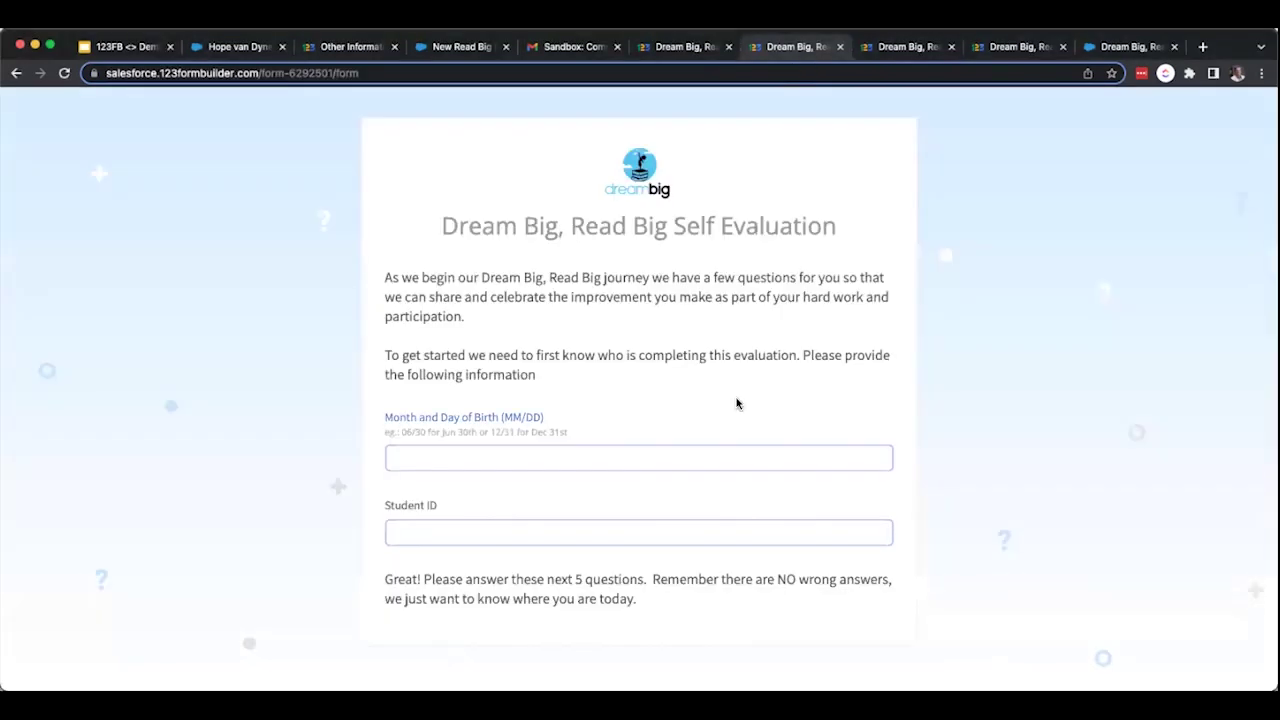
{"action": "left_click", "coordinate": [698, 458]}
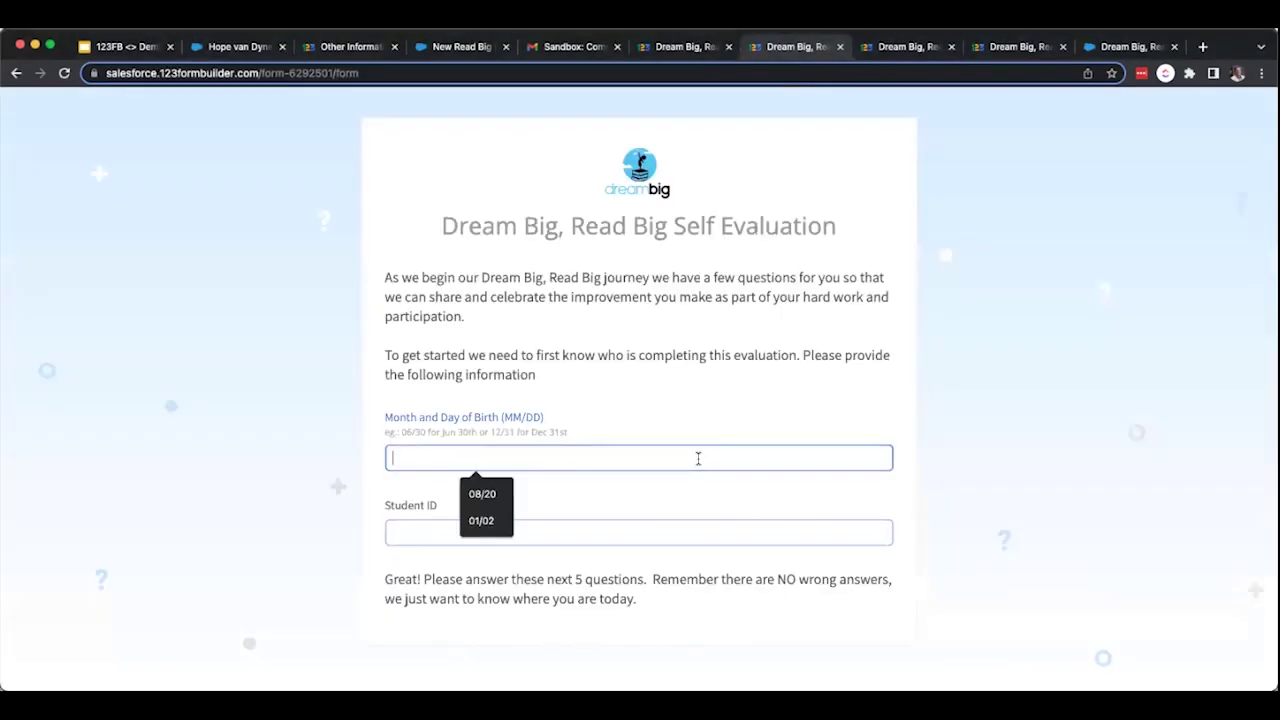
{"action": "left_click", "coordinate": [494, 502]}
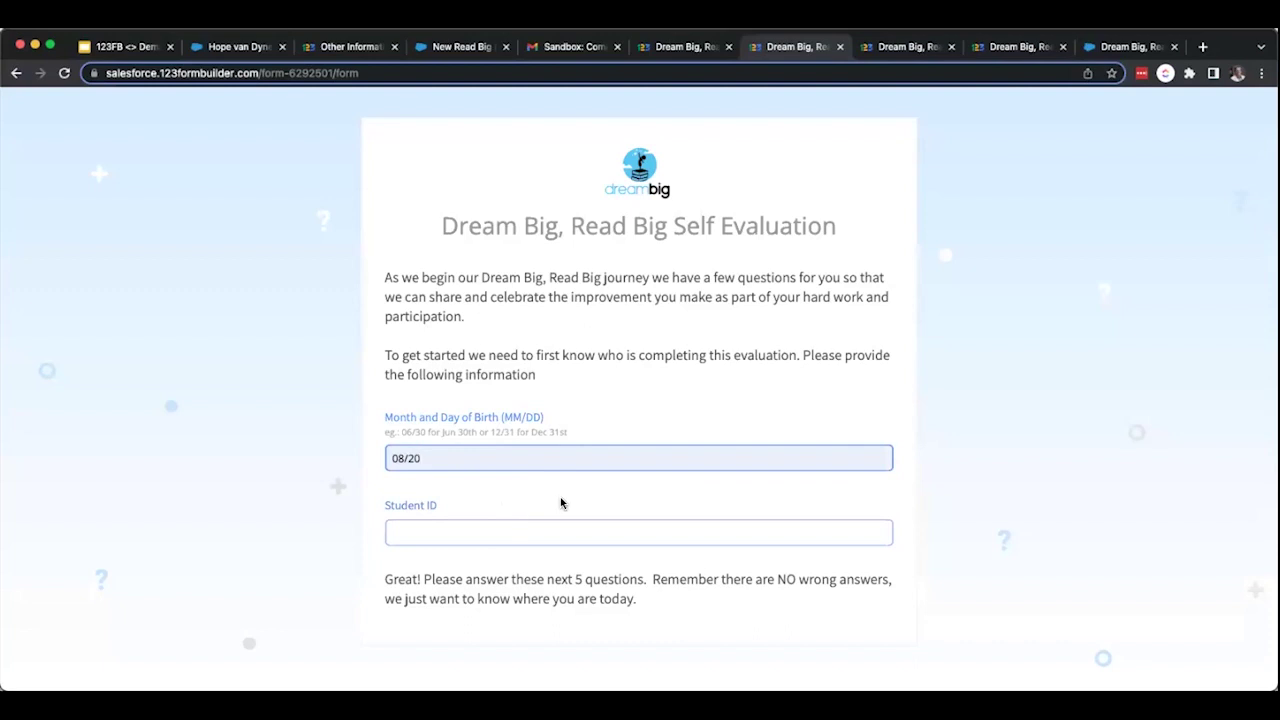
{"action": "left_click", "coordinate": [504, 526]}
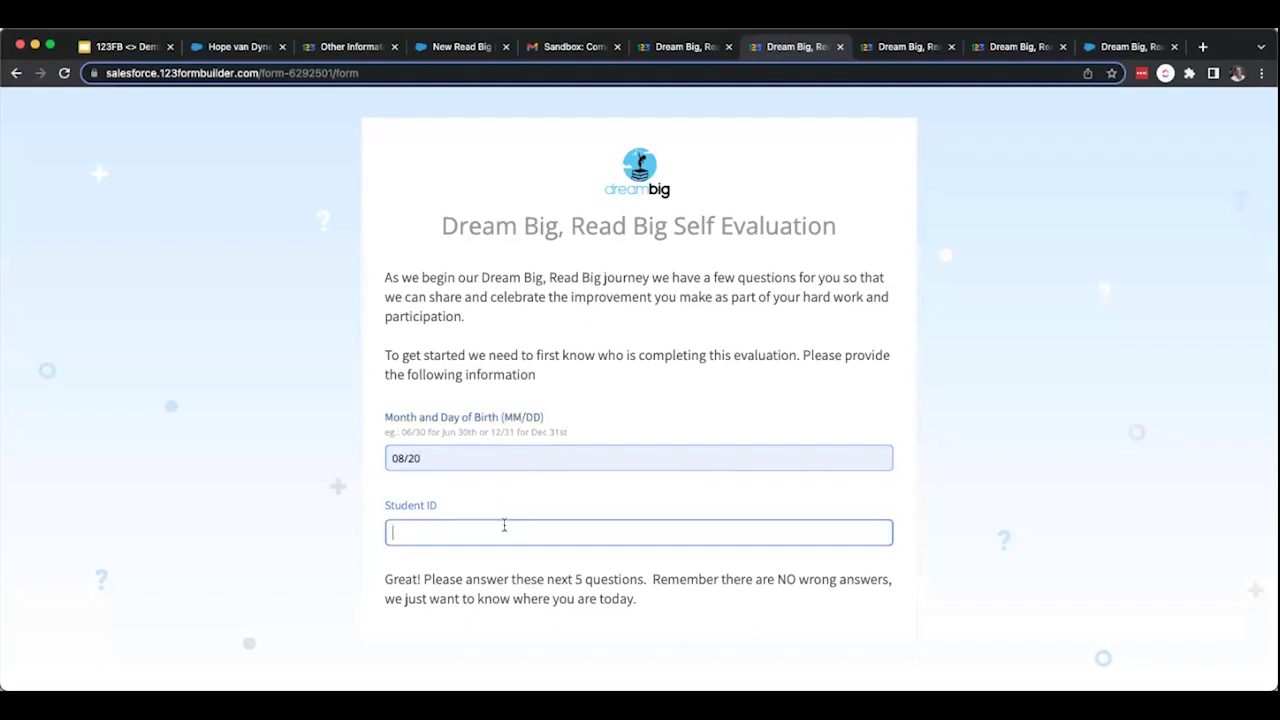
{"action": "type", "text": "00050"}
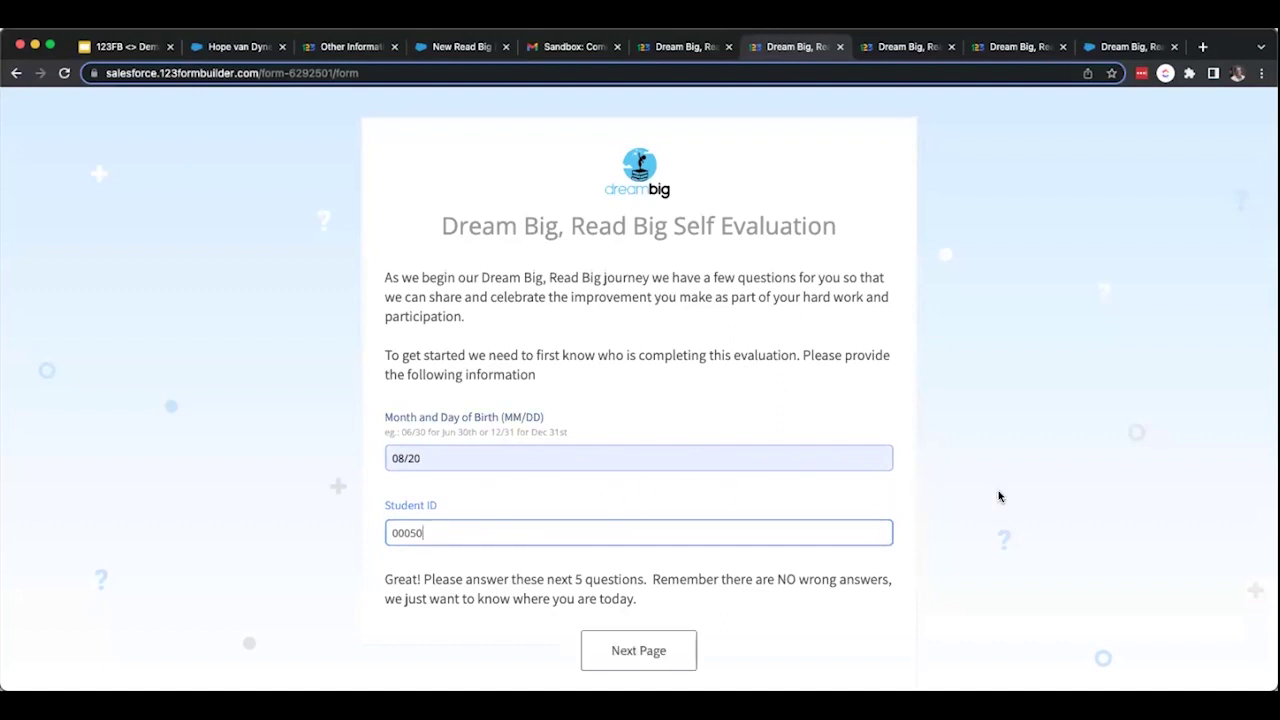
{"action": "scroll", "coordinate": [851, 652], "scroll_direction": "down", "scroll_amount": 1}
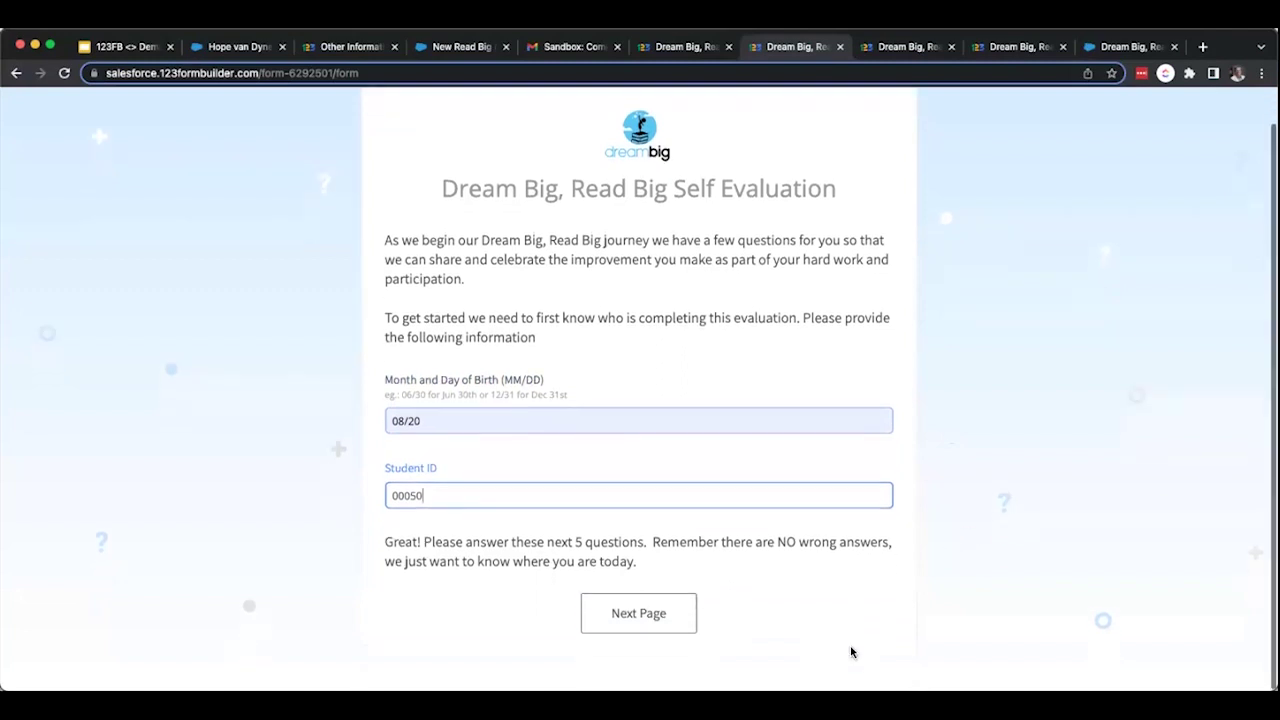
{"action": "left_click", "coordinate": [663, 622]}
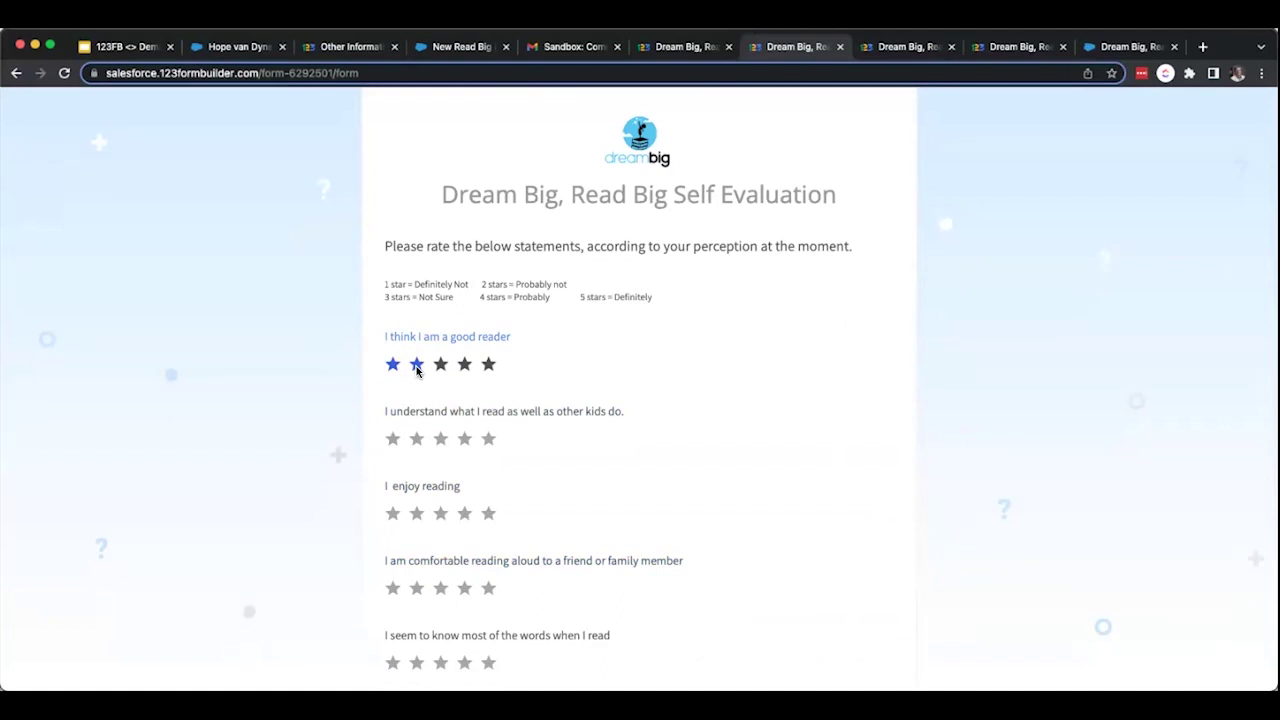
Rate the five reading statements 2, 1, 1, 1 and 2 stars and send the evaluation.
{"action": "left_click", "coordinate": [417, 366]}
{"action": "left_click", "coordinate": [391, 439]}
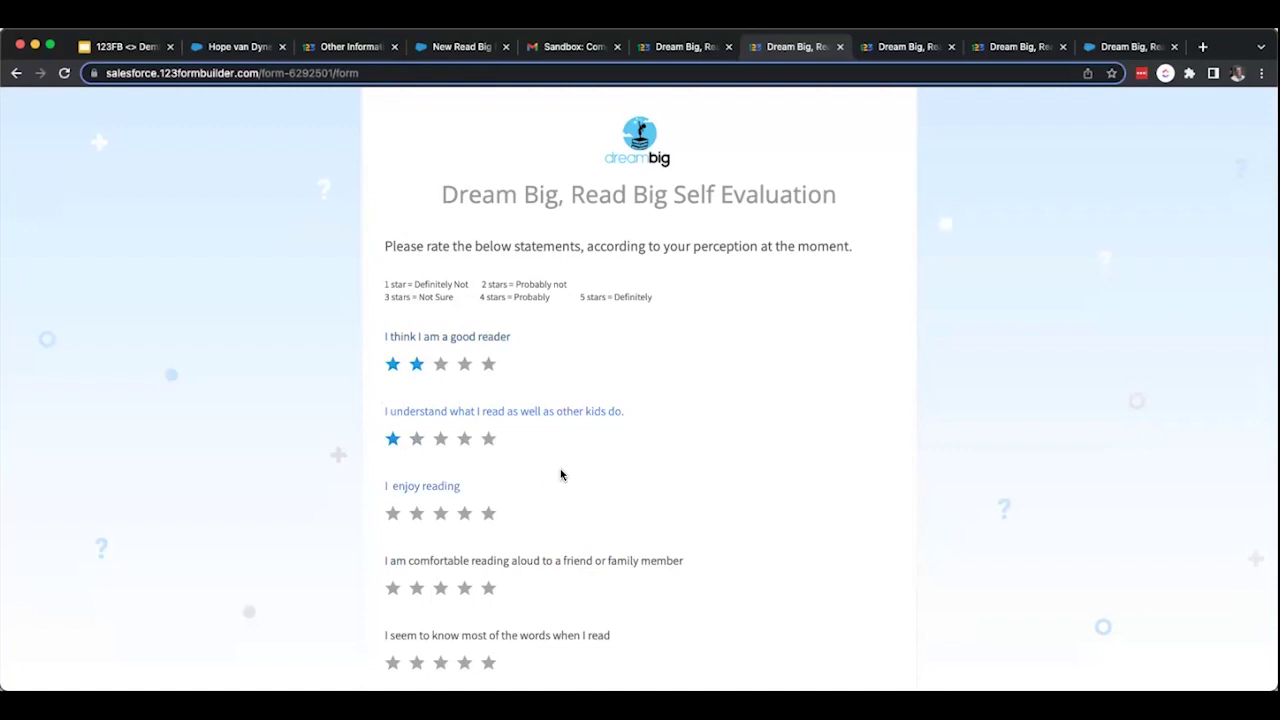
{"action": "scroll", "coordinate": [561, 475], "scroll_direction": "down", "scroll_amount": 2}
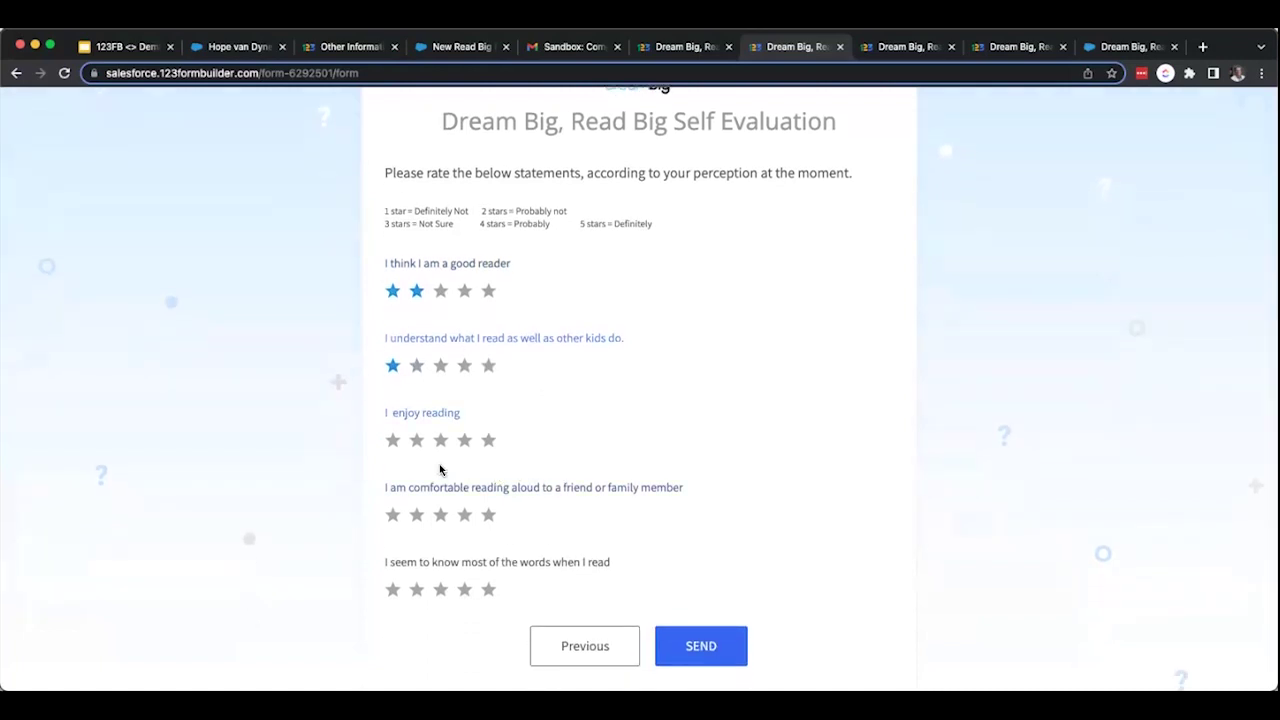
{"action": "left_click", "coordinate": [394, 442]}
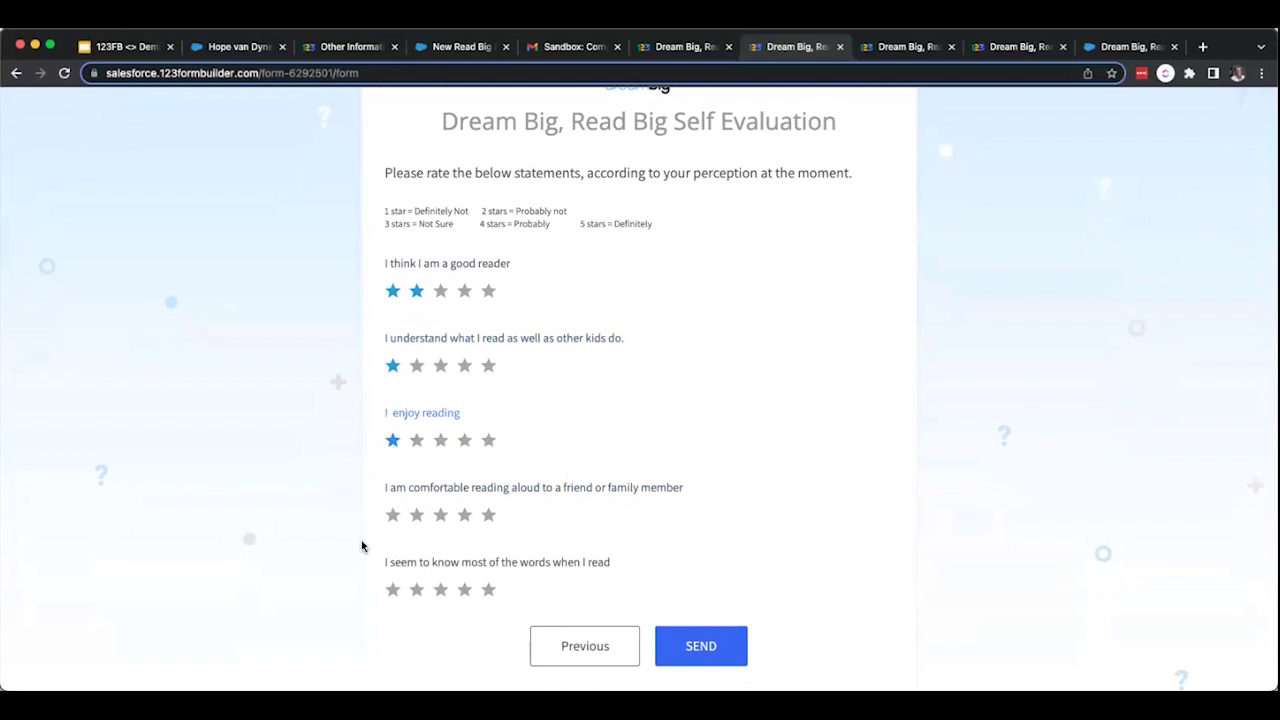
{"action": "left_click", "coordinate": [393, 516]}
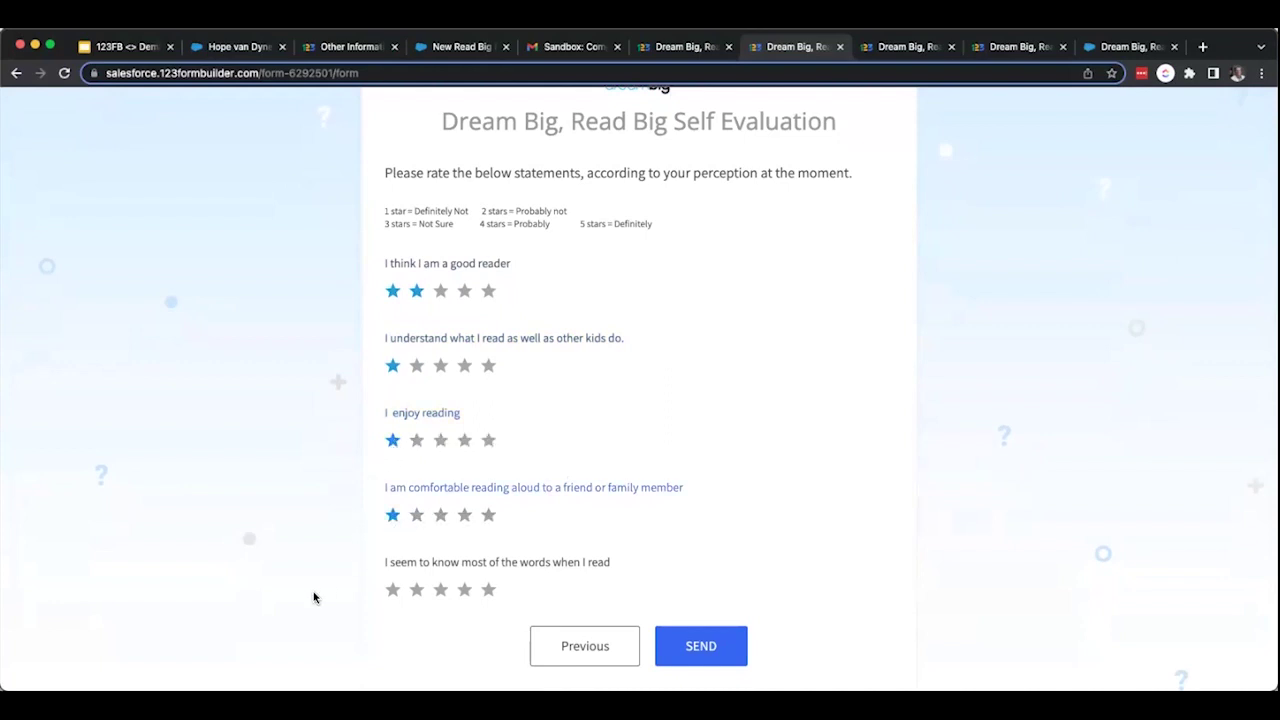
{"action": "left_click", "coordinate": [418, 592]}
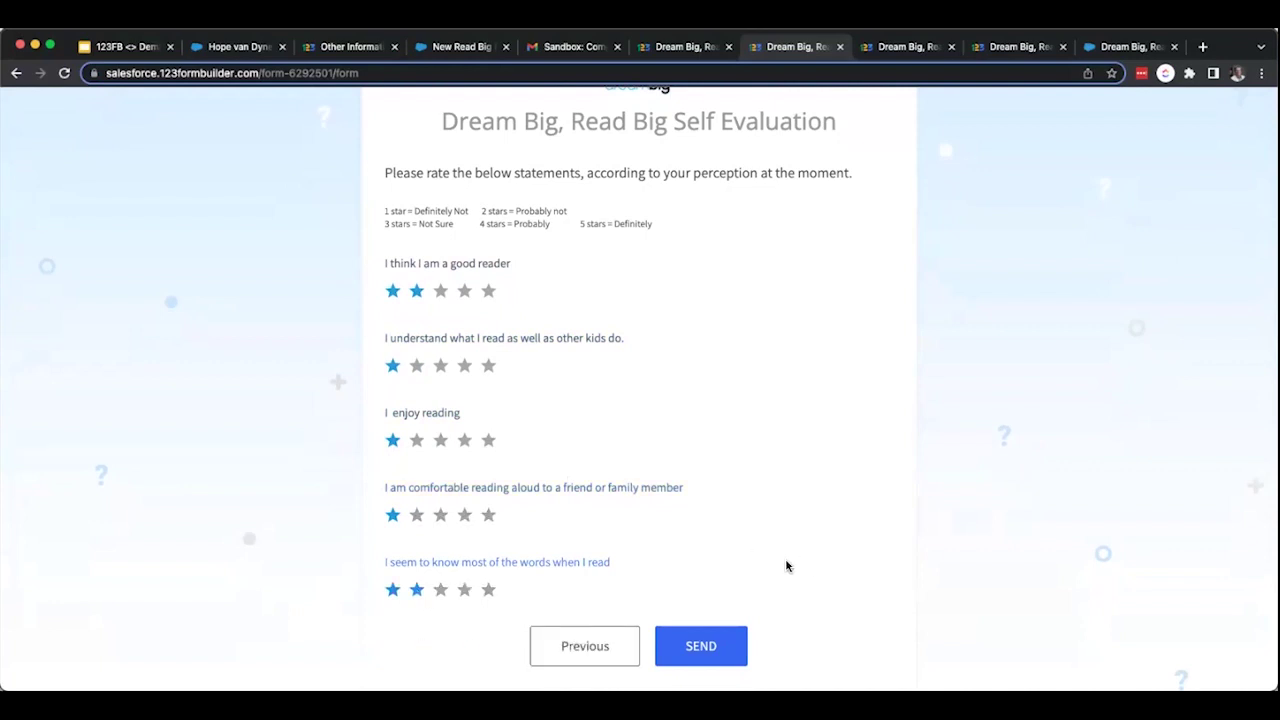
{"action": "left_click", "coordinate": [701, 648]}
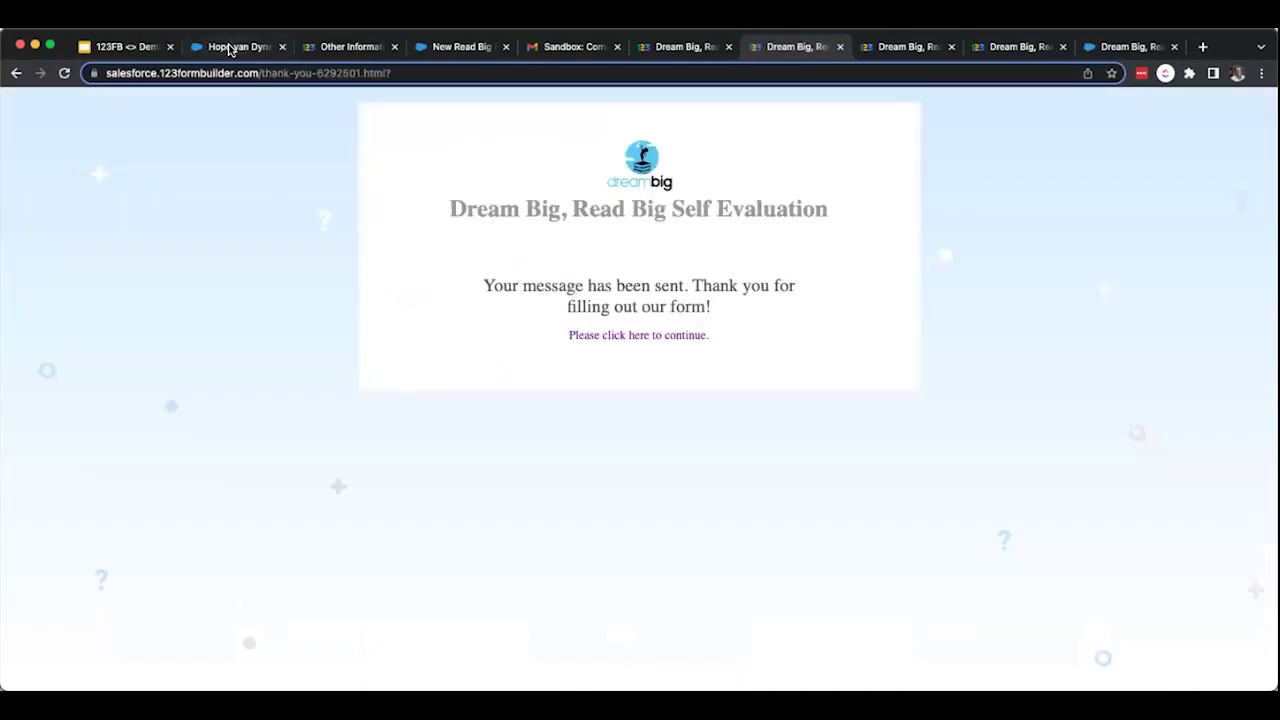
Reload the student's Salesforce contact and open the 2/1/2023: Monday & Wednesday session via the service participant and schedule.
{"action": "left_click", "coordinate": [234, 46]}
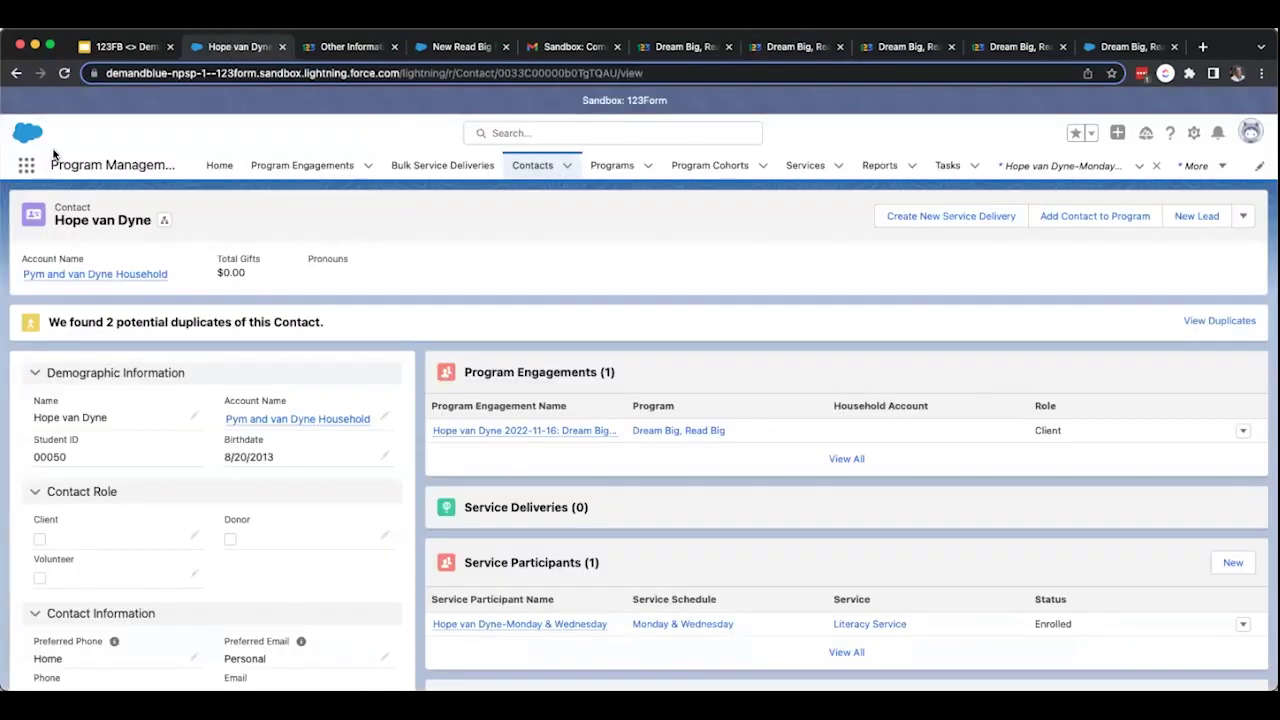
{"action": "left_click", "coordinate": [64, 73]}
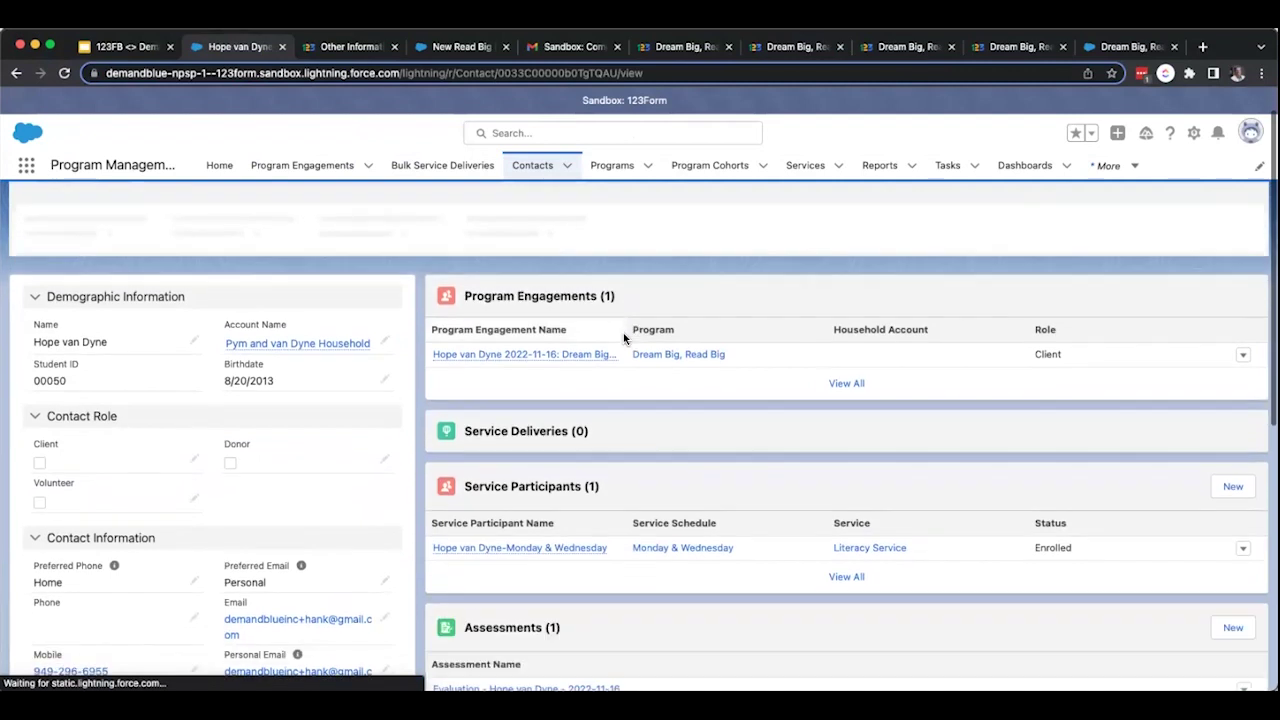
{"action": "scroll", "coordinate": [618, 422], "scroll_direction": "down", "scroll_amount": 3}
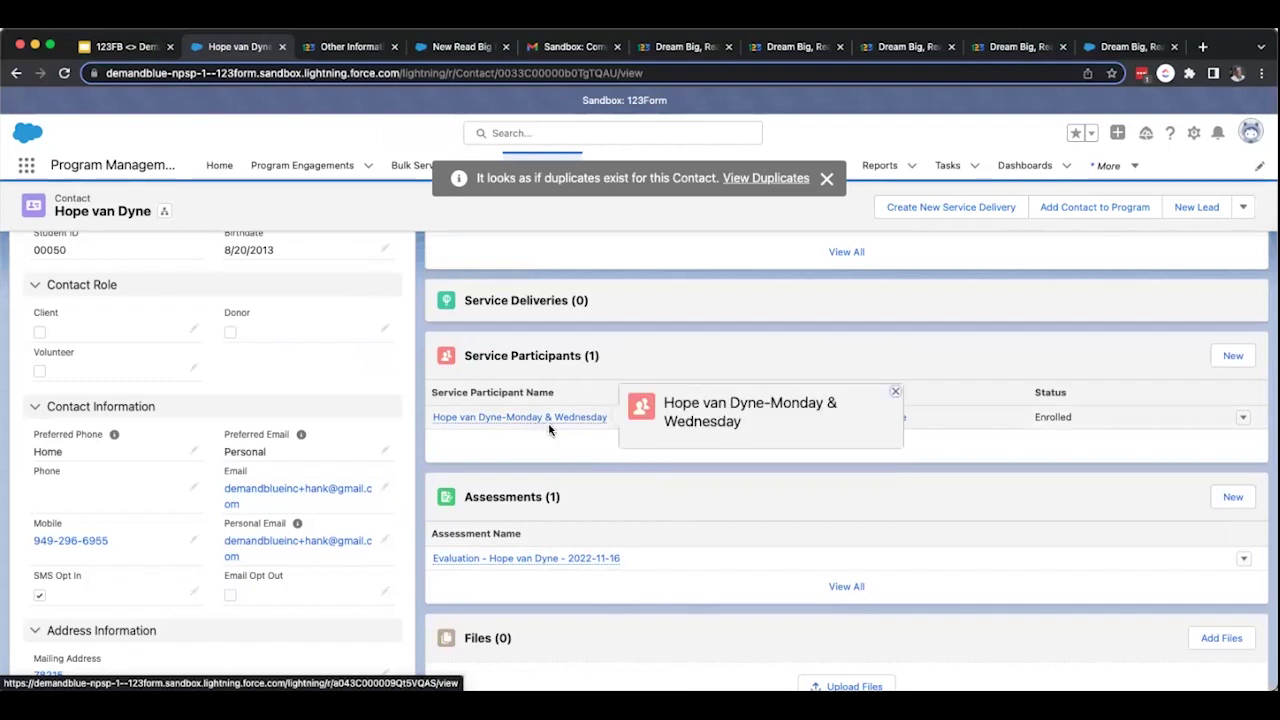
{"action": "left_click", "coordinate": [520, 417]}
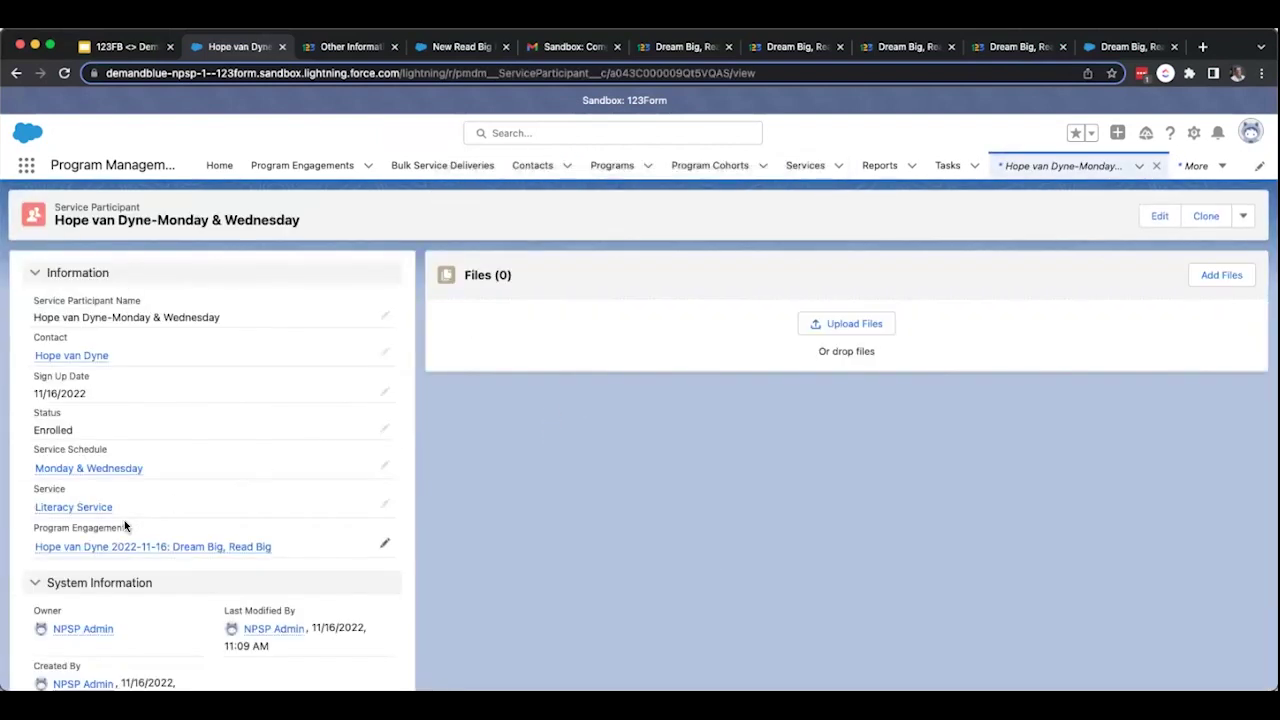
{"action": "left_click", "coordinate": [110, 470]}
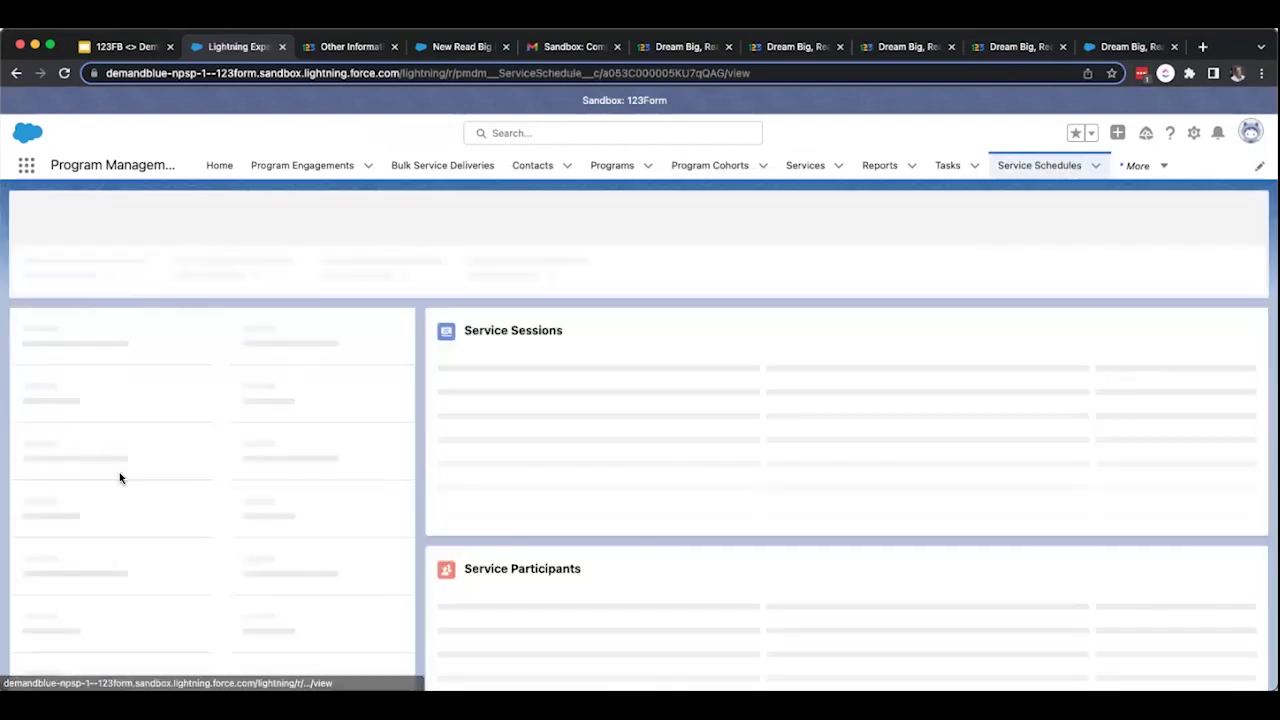
{"action": "left_click", "coordinate": [525, 488]}
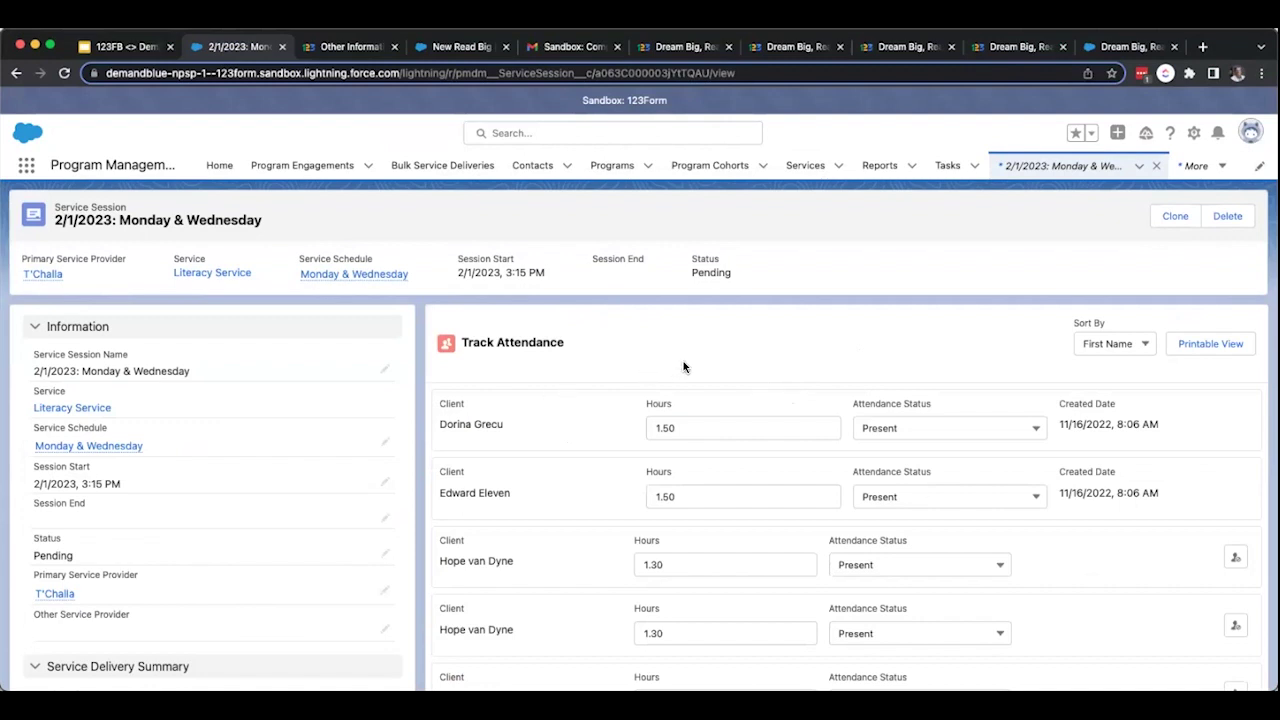
{"action": "left_click", "coordinate": [908, 47]}
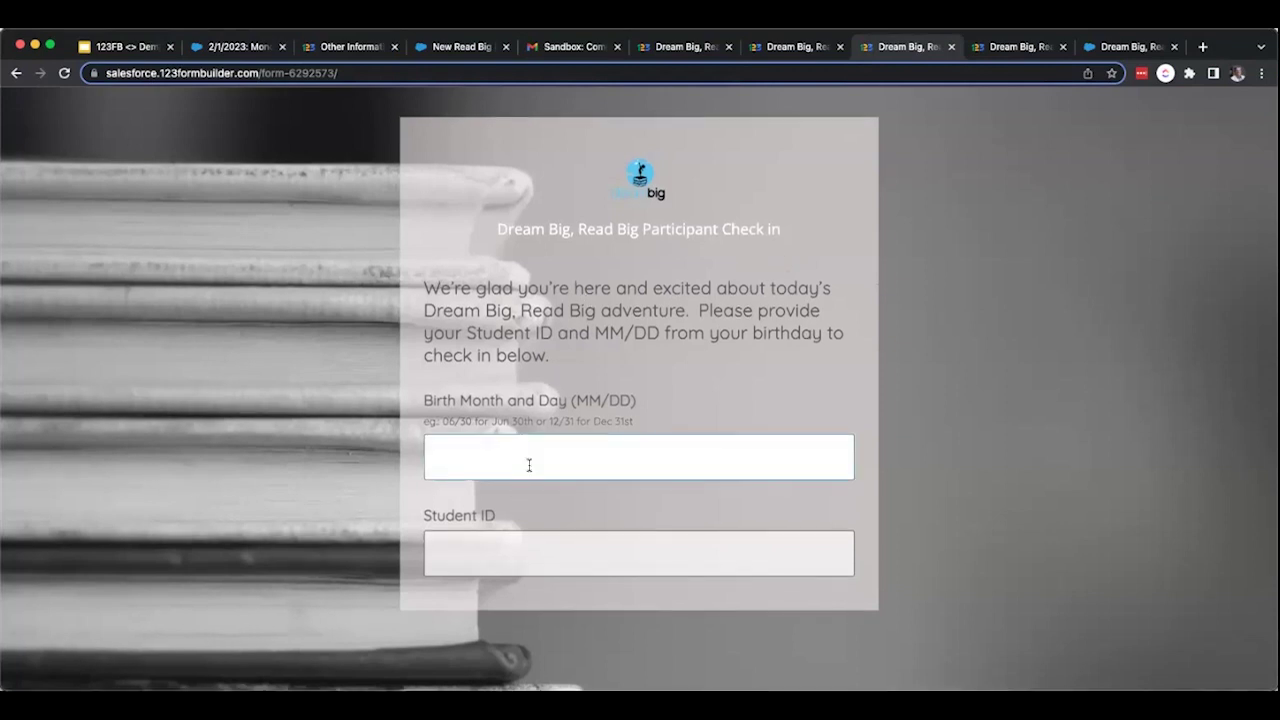
Fill the check-in form's Birth Month and Day from saved entries and enter the Student ID.
{"action": "left_click", "coordinate": [529, 465]}
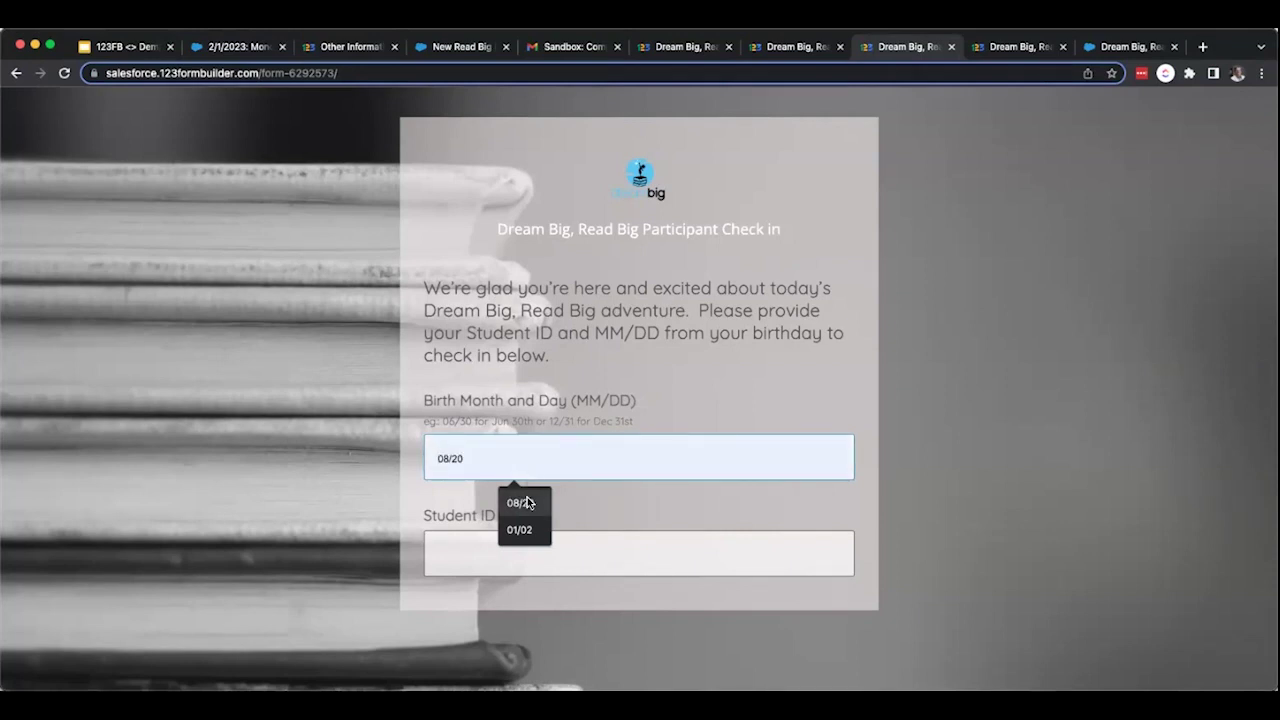
{"action": "left_click", "coordinate": [527, 502]}
{"action": "left_click", "coordinate": [509, 548]}
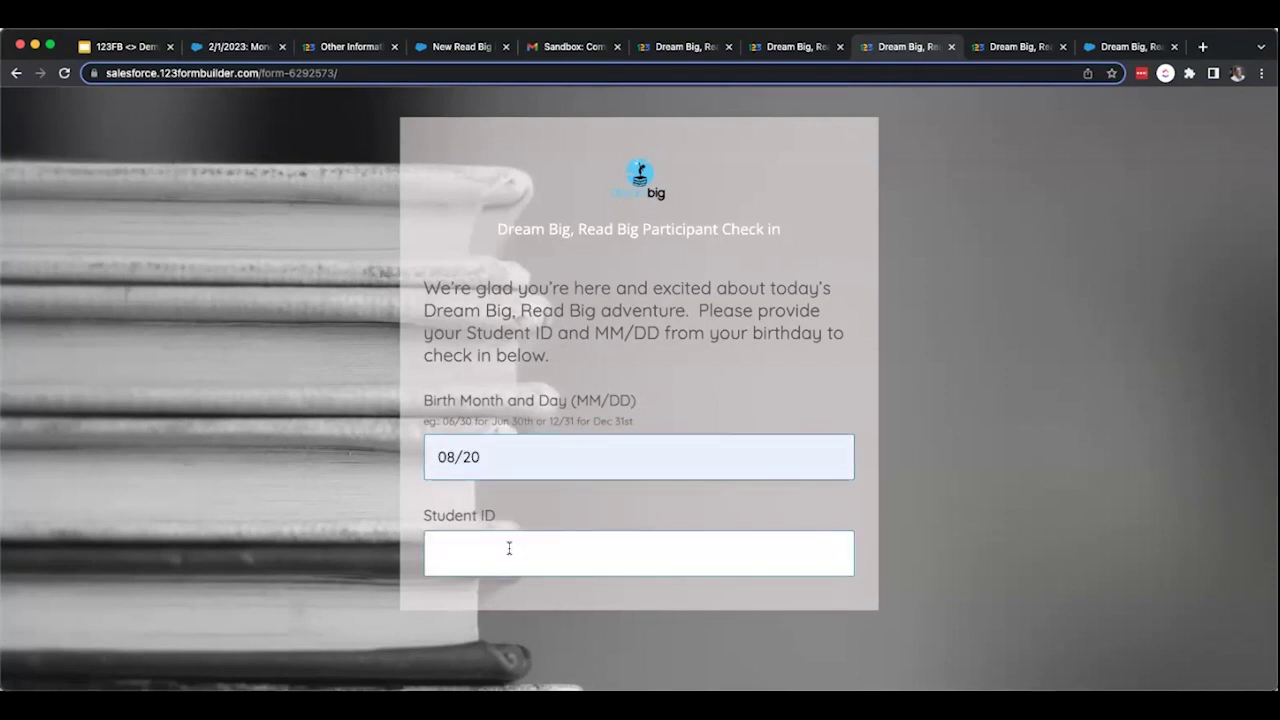
{"action": "type", "text": "00050"}
{"action": "scroll", "coordinate": [927, 406], "scroll_direction": "down", "scroll_amount": 3}
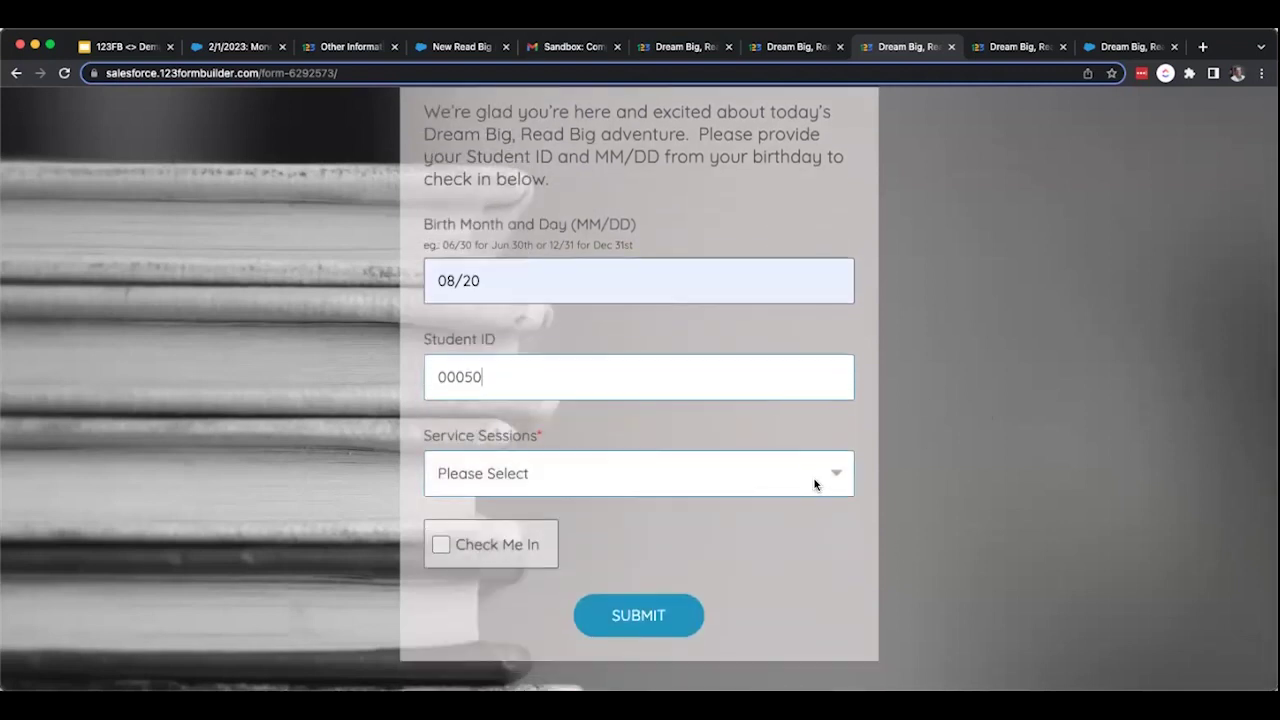
Select the 11/16/2022: Monday & Wednesday session, tick Check Me In, submit, and continue to a fresh form.
{"action": "left_click", "coordinate": [815, 484]}
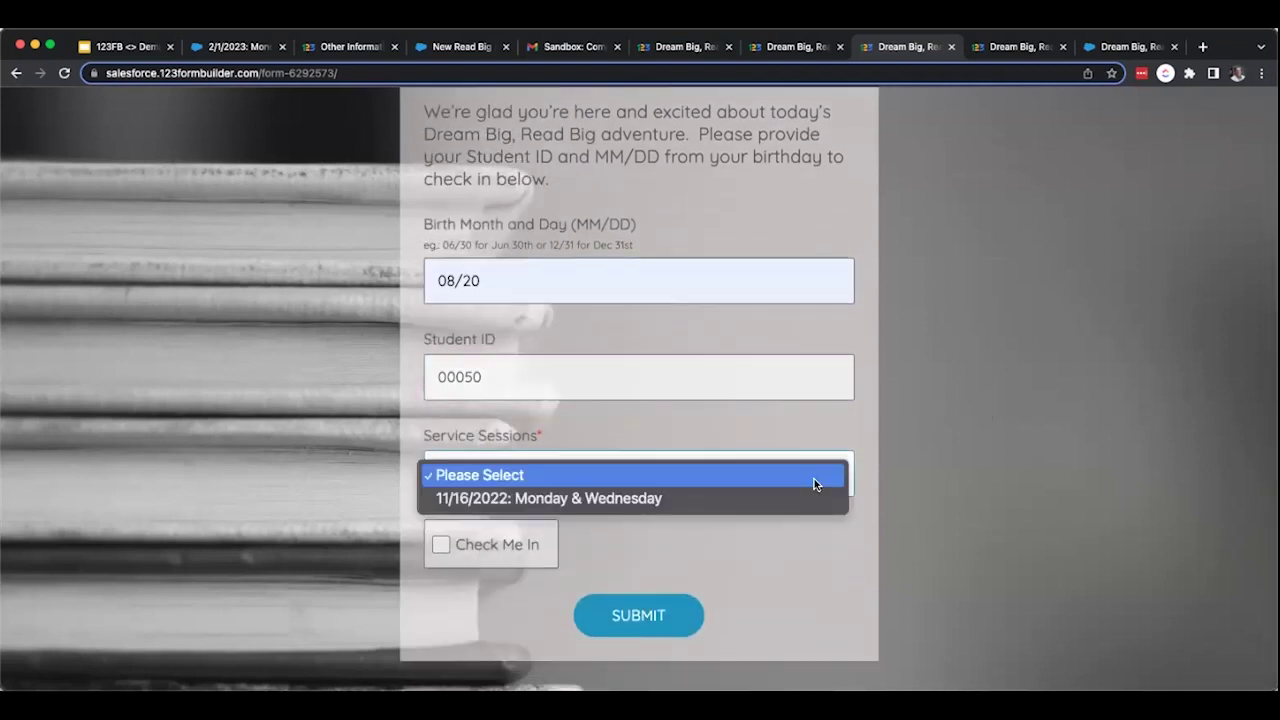
{"action": "left_click", "coordinate": [694, 500]}
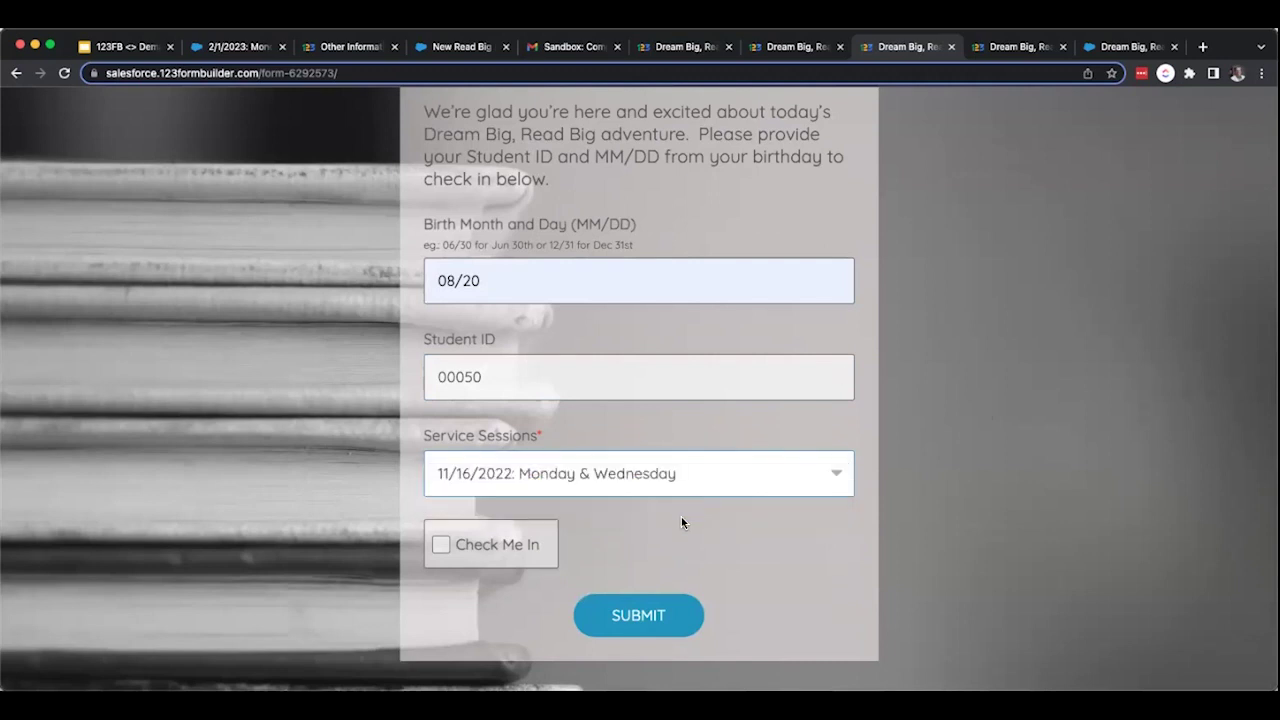
{"action": "left_click", "coordinate": [550, 542]}
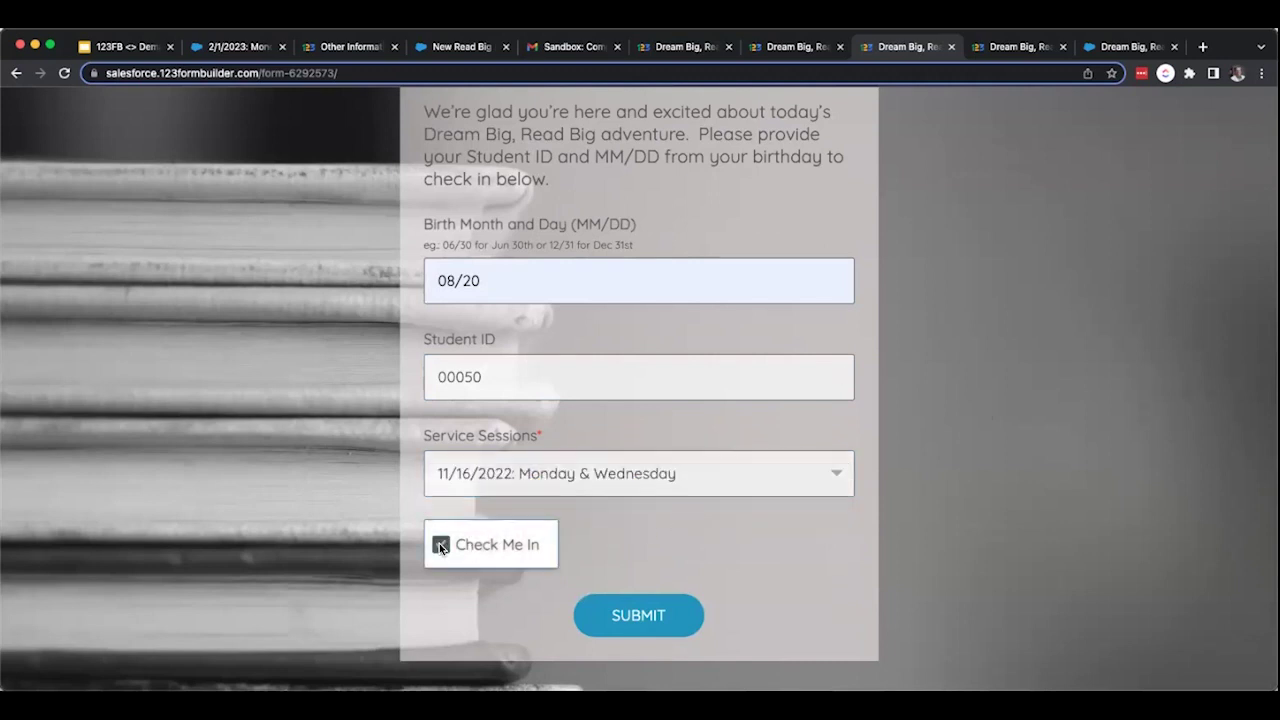
{"action": "left_click", "coordinate": [652, 618]}
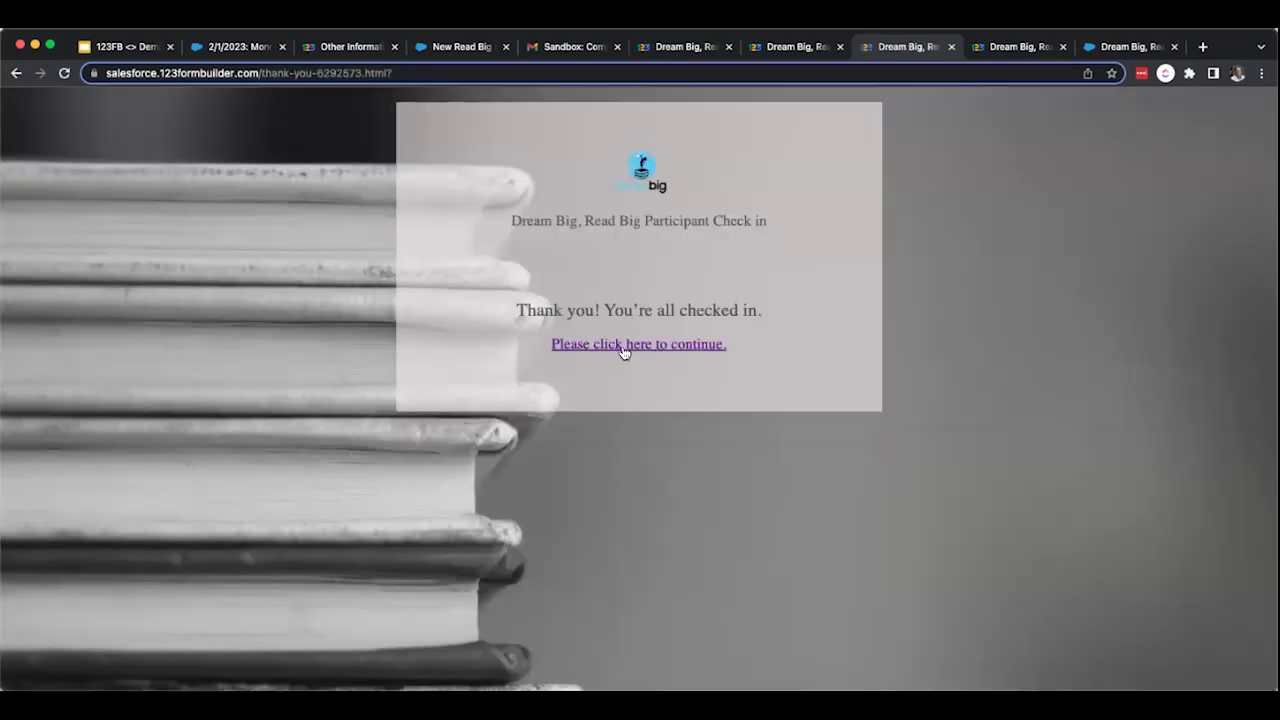
{"action": "left_click", "coordinate": [622, 345]}
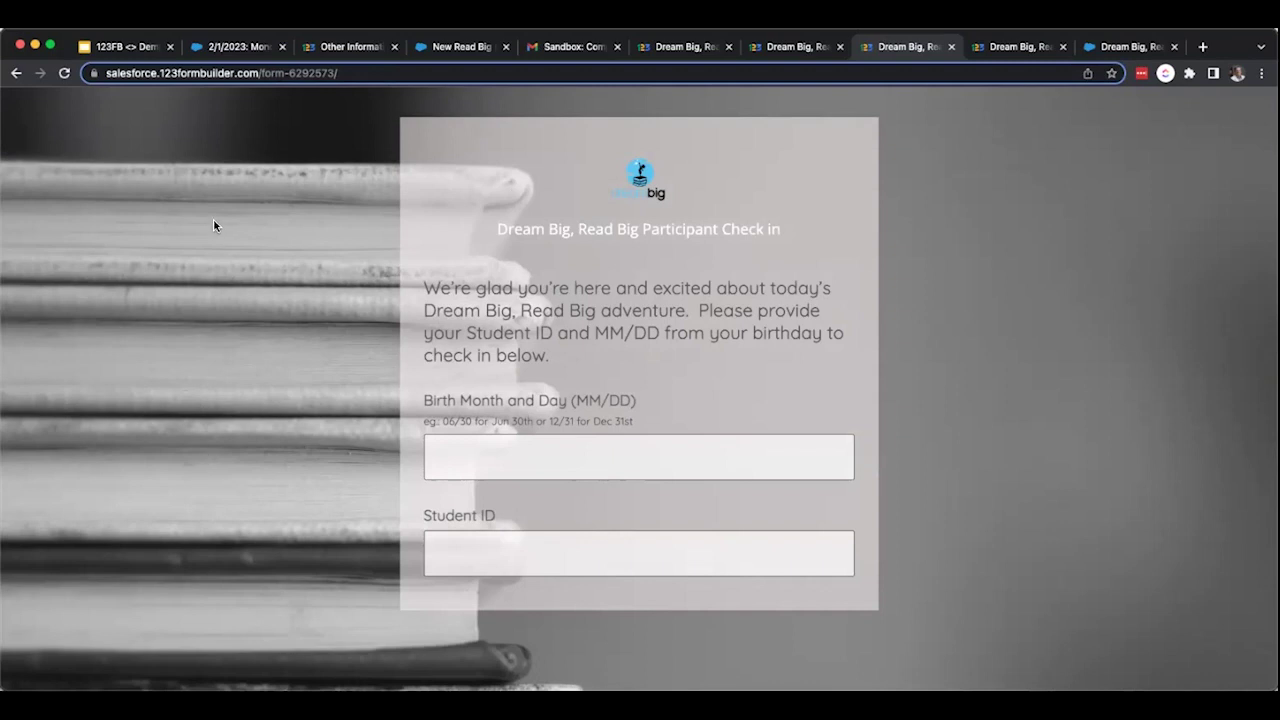
Bring the Google Slides Dream Big presentation back on screen.
{"action": "left_click", "coordinate": [142, 47]}
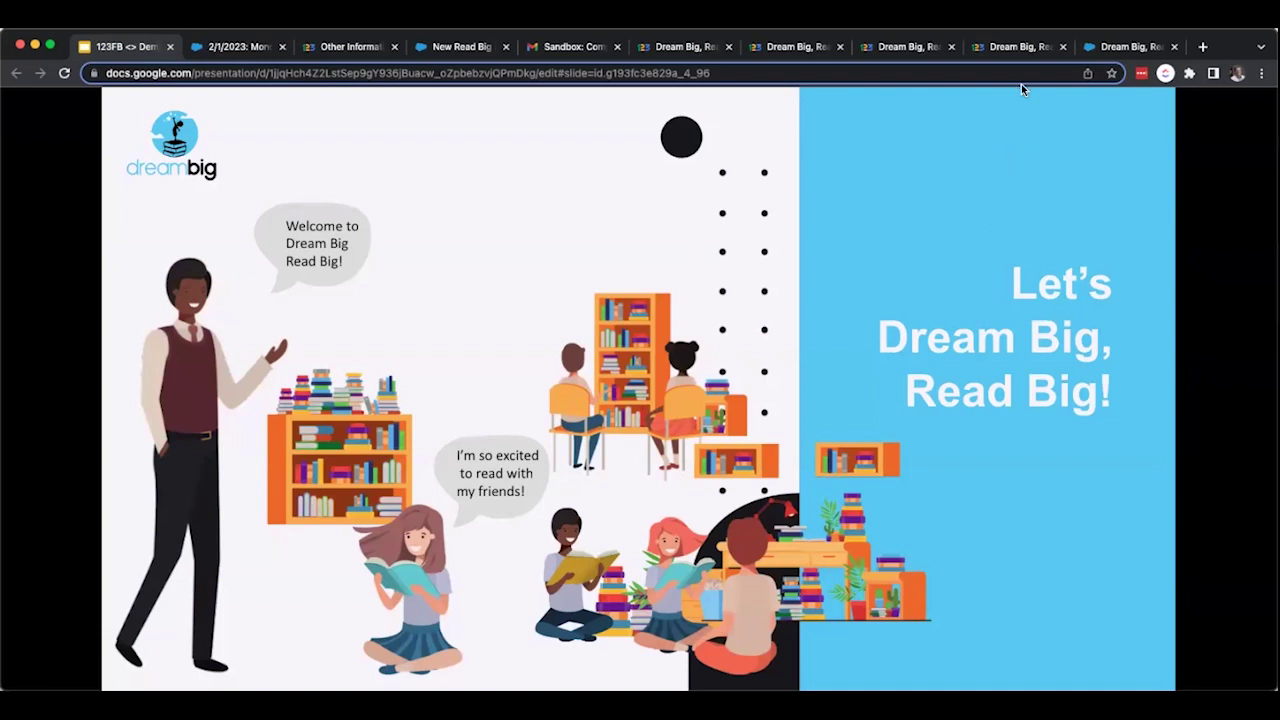
Identify the student on the post Self Evaluation with saved birth month/day and Student ID.
{"action": "left_click", "coordinate": [1006, 44]}
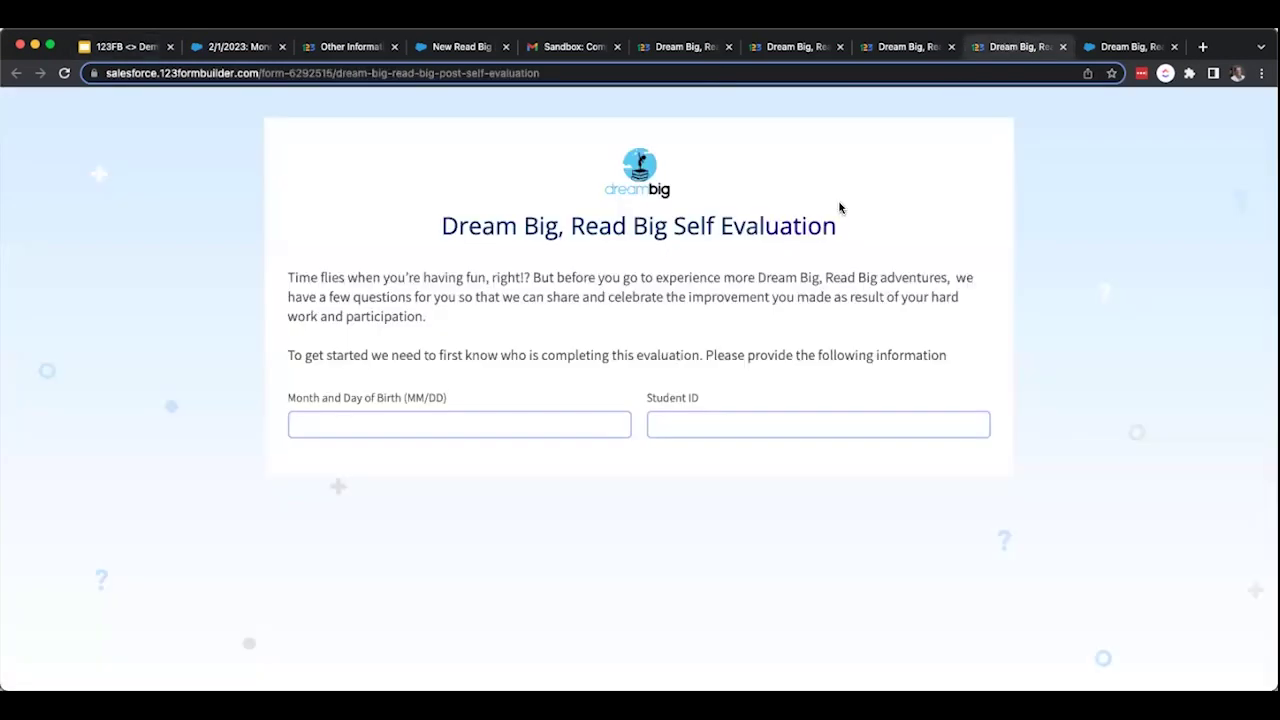
{"action": "left_click", "coordinate": [520, 418]}
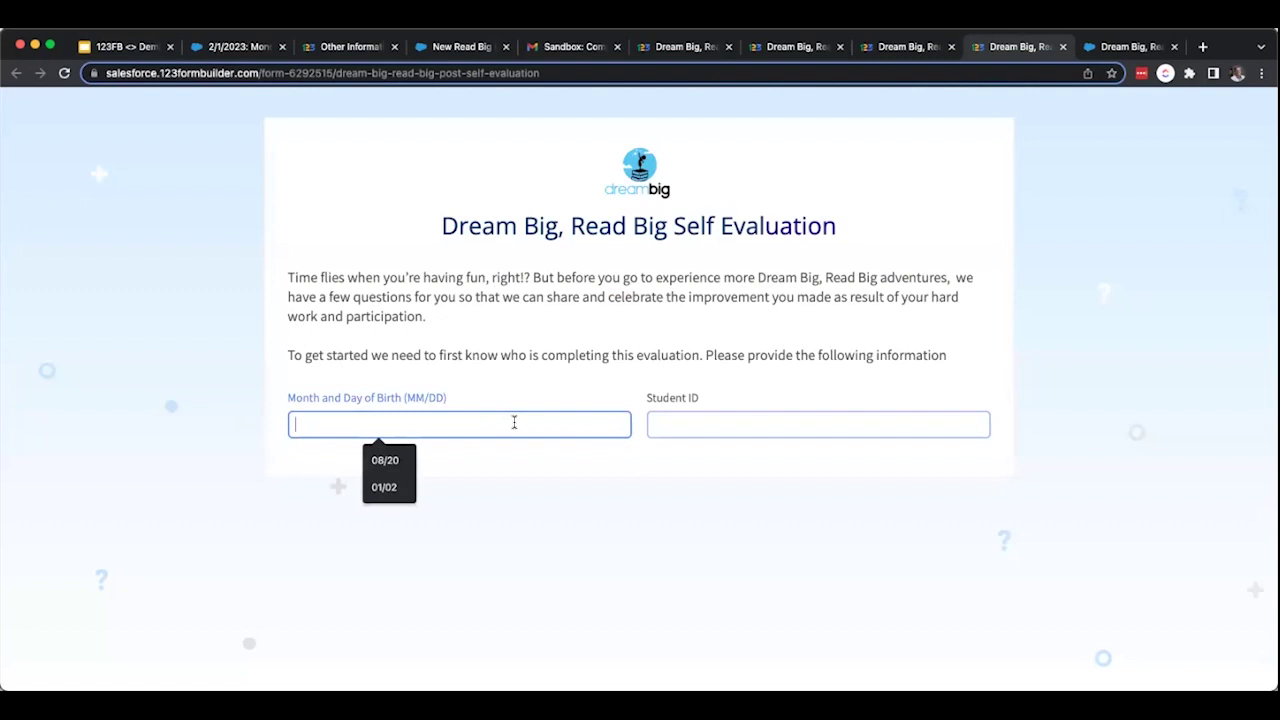
{"action": "left_click", "coordinate": [385, 460]}
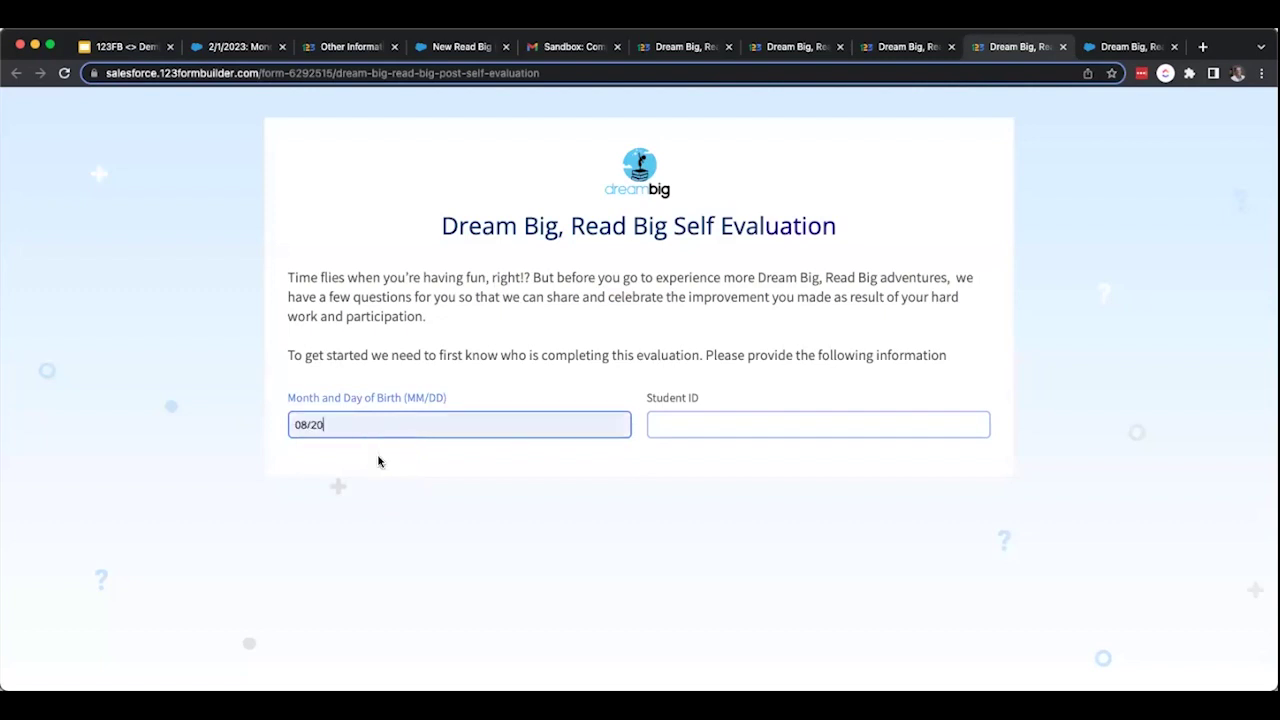
{"action": "left_click", "coordinate": [664, 419]}
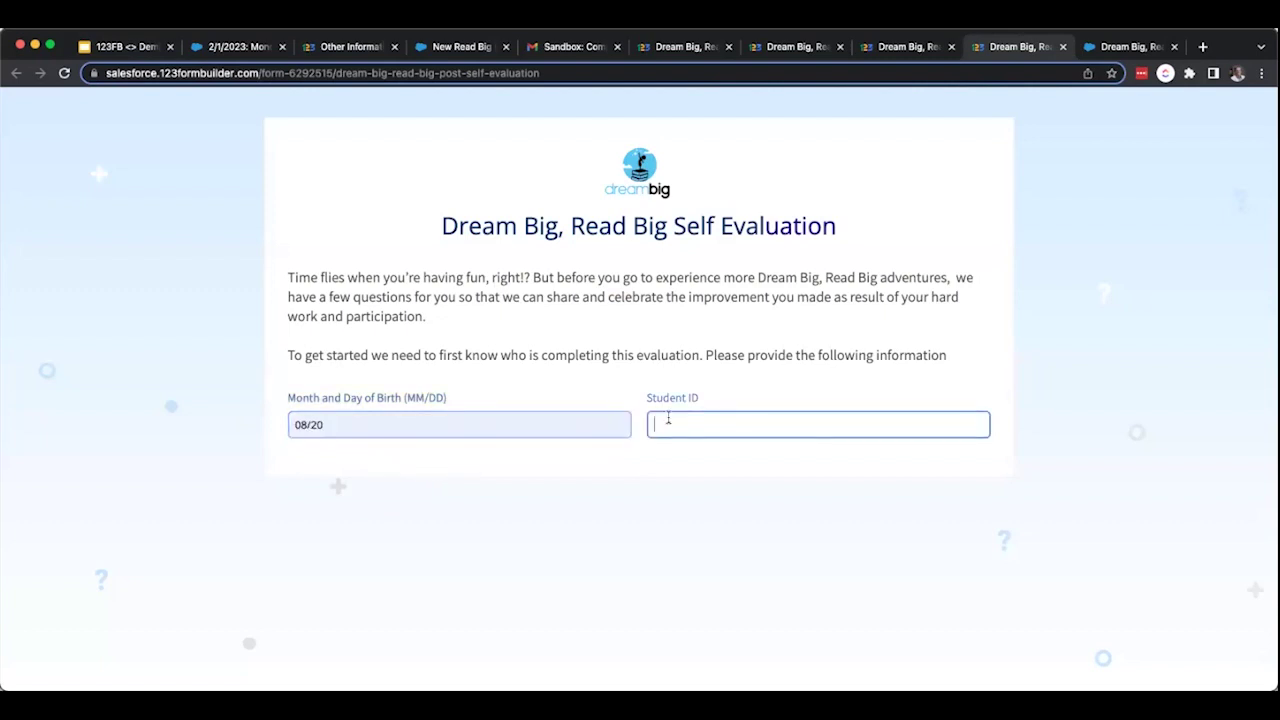
{"action": "type", "text": "00050"}
{"action": "left_click", "coordinate": [661, 500]}
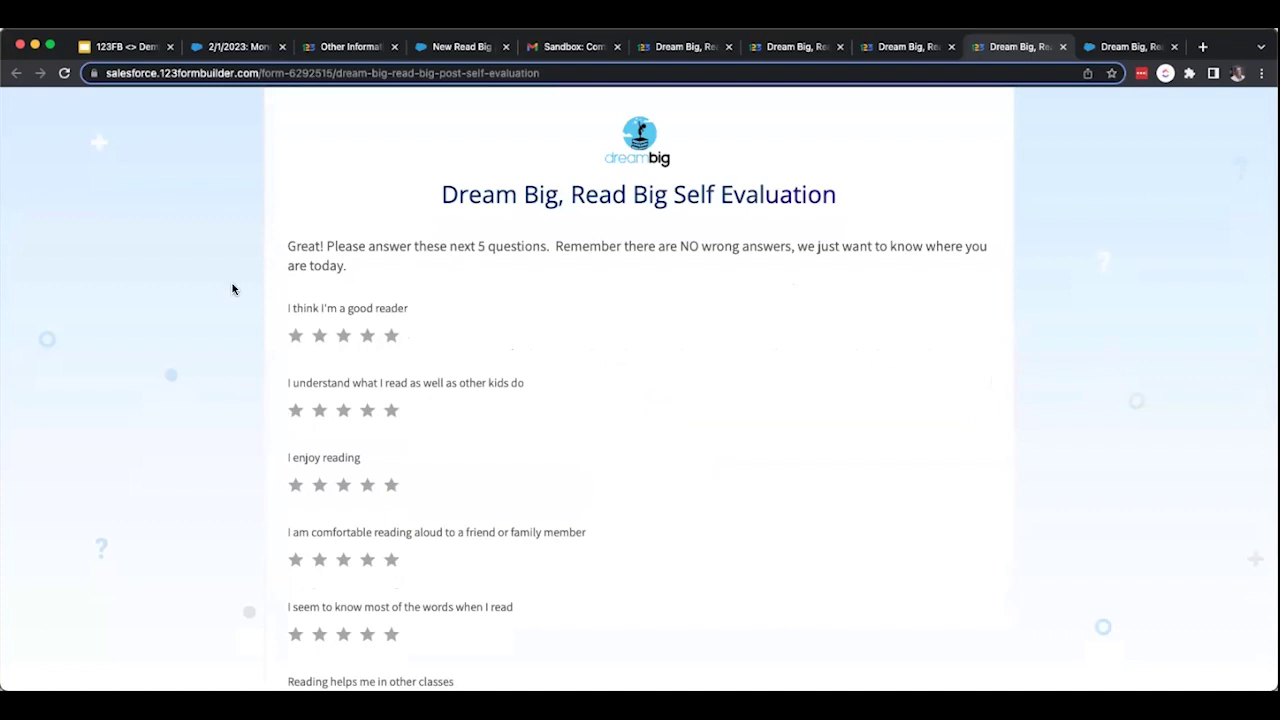
Rate the five reading statements 5, 3, 5, 3 and 3 stars.
{"action": "left_click", "coordinate": [367, 337]}
{"action": "left_click", "coordinate": [392, 340]}
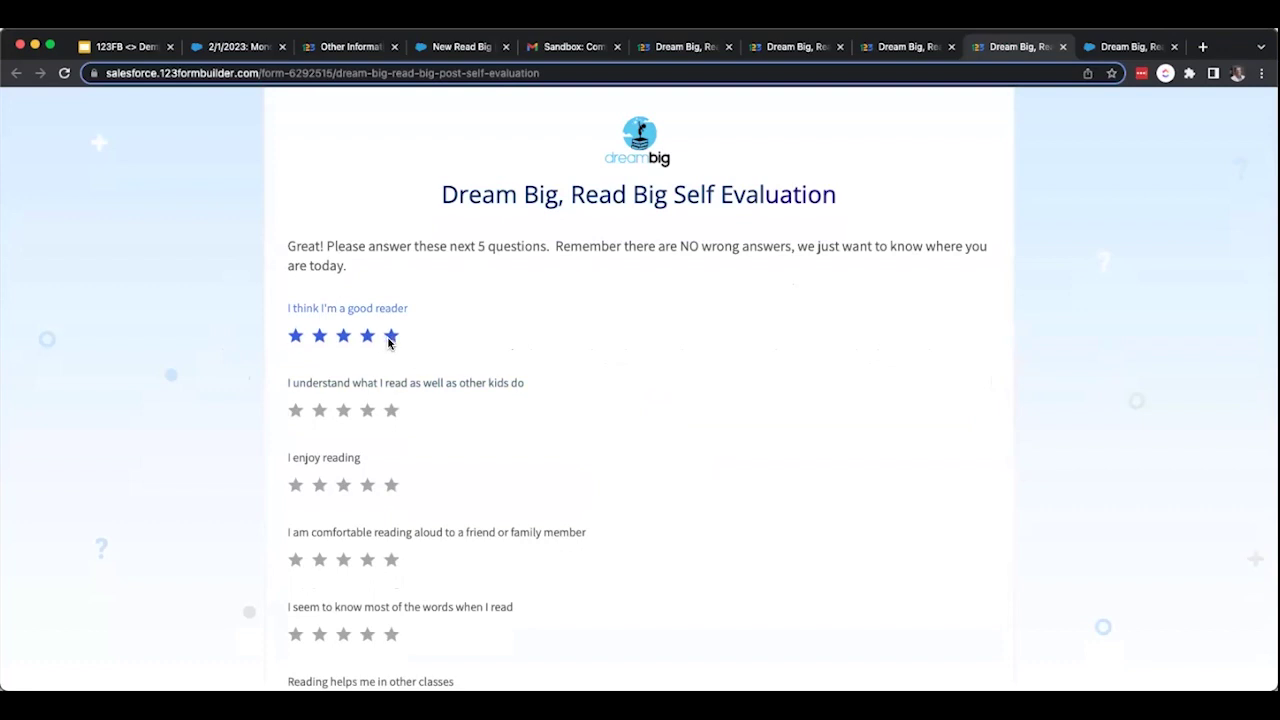
{"action": "left_click", "coordinate": [343, 412]}
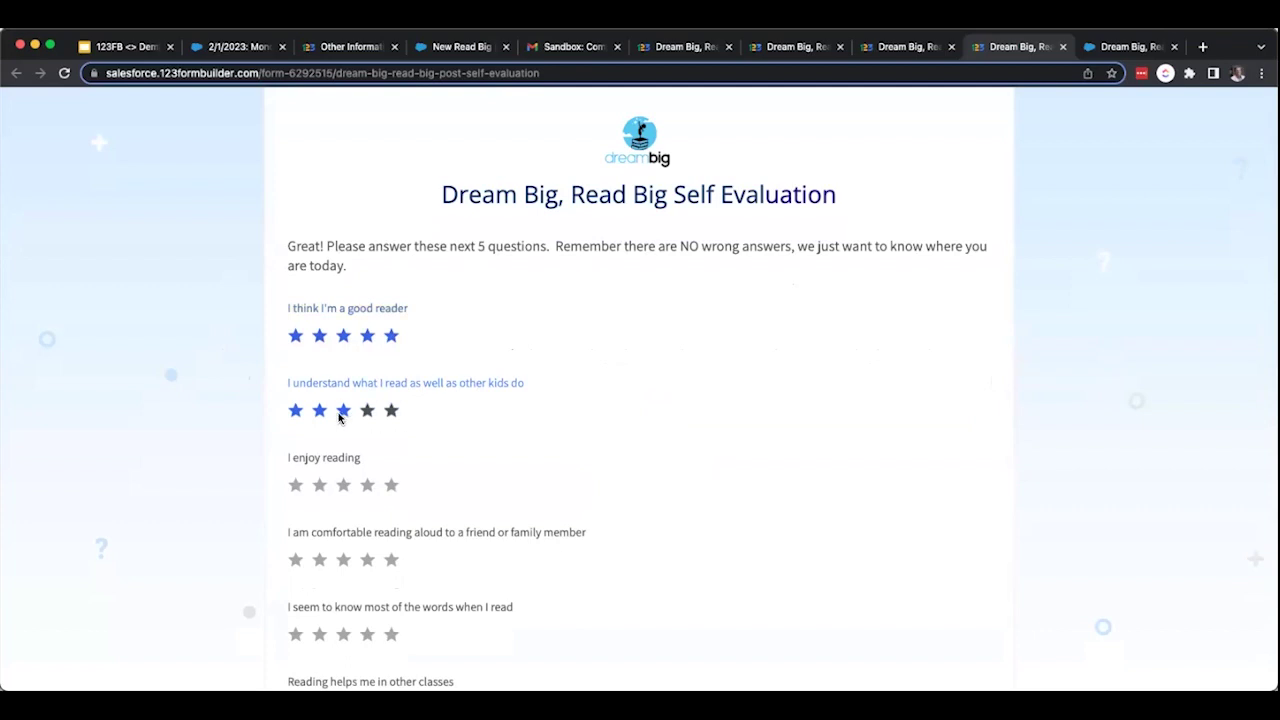
{"action": "left_click", "coordinate": [391, 485]}
{"action": "scroll", "coordinate": [522, 472], "scroll_direction": "down", "scroll_amount": 2}
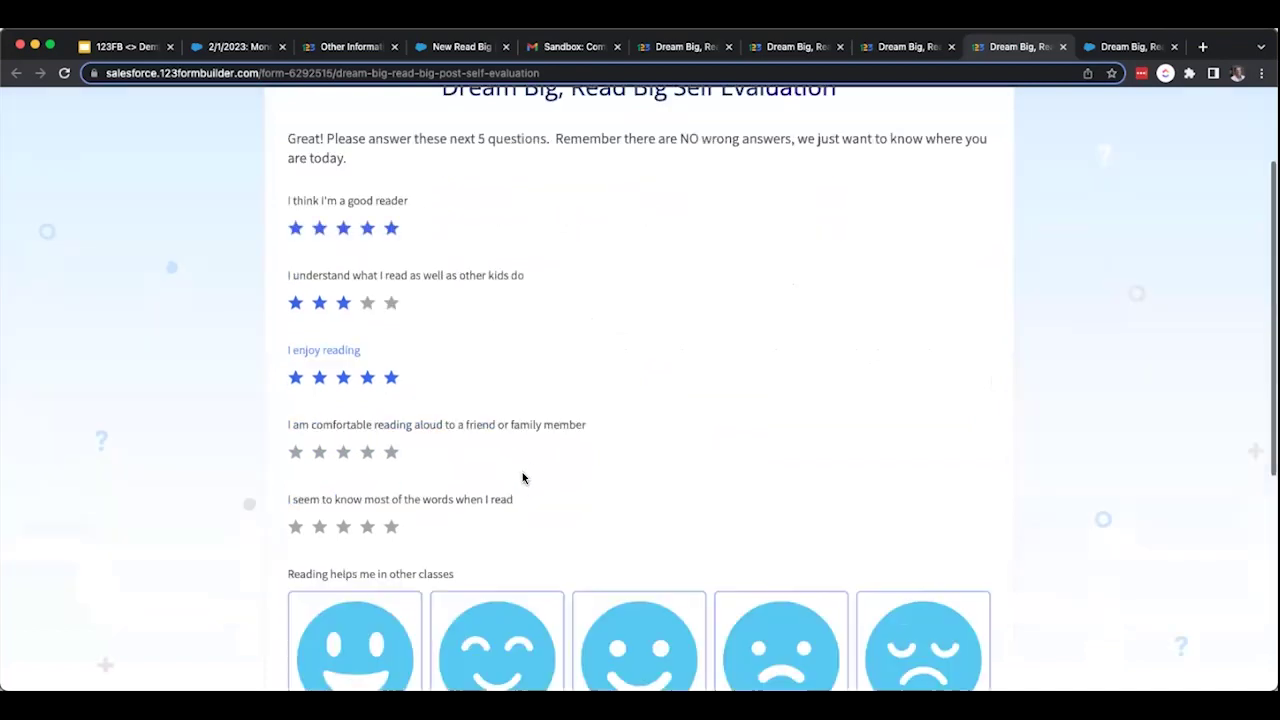
{"action": "left_click", "coordinate": [343, 452]}
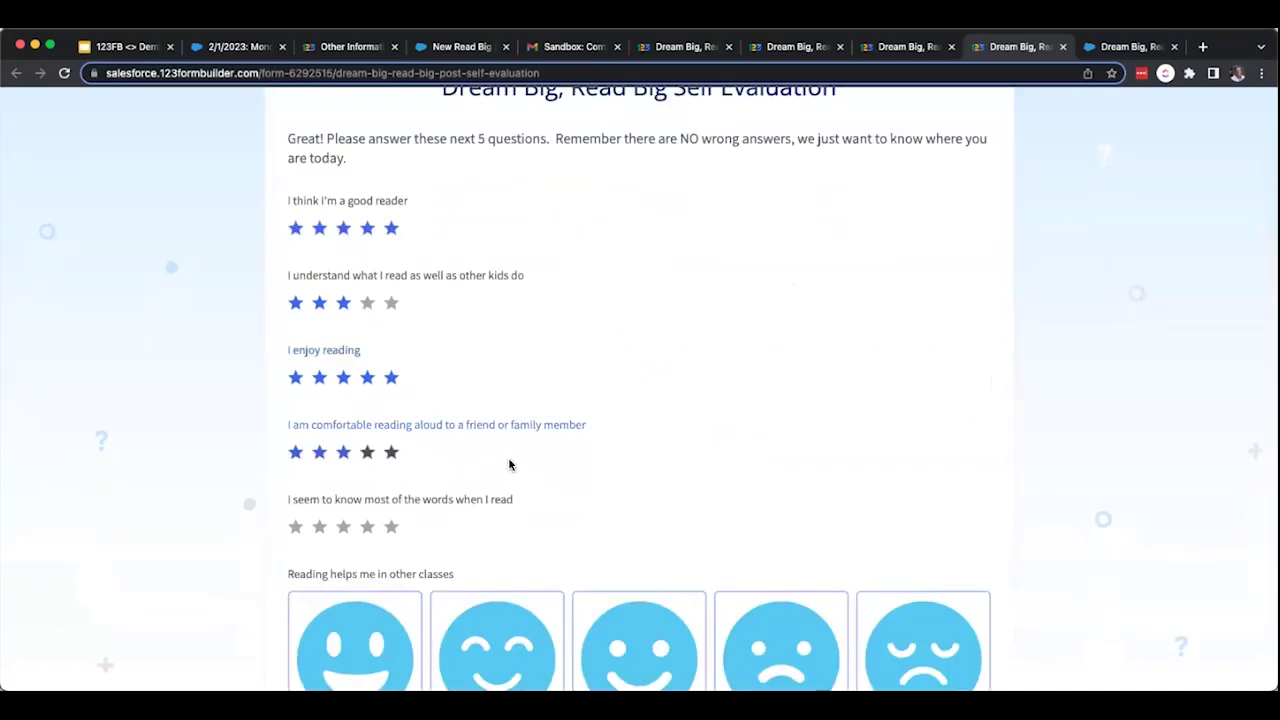
{"action": "scroll", "coordinate": [509, 464], "scroll_direction": "down", "scroll_amount": 2}
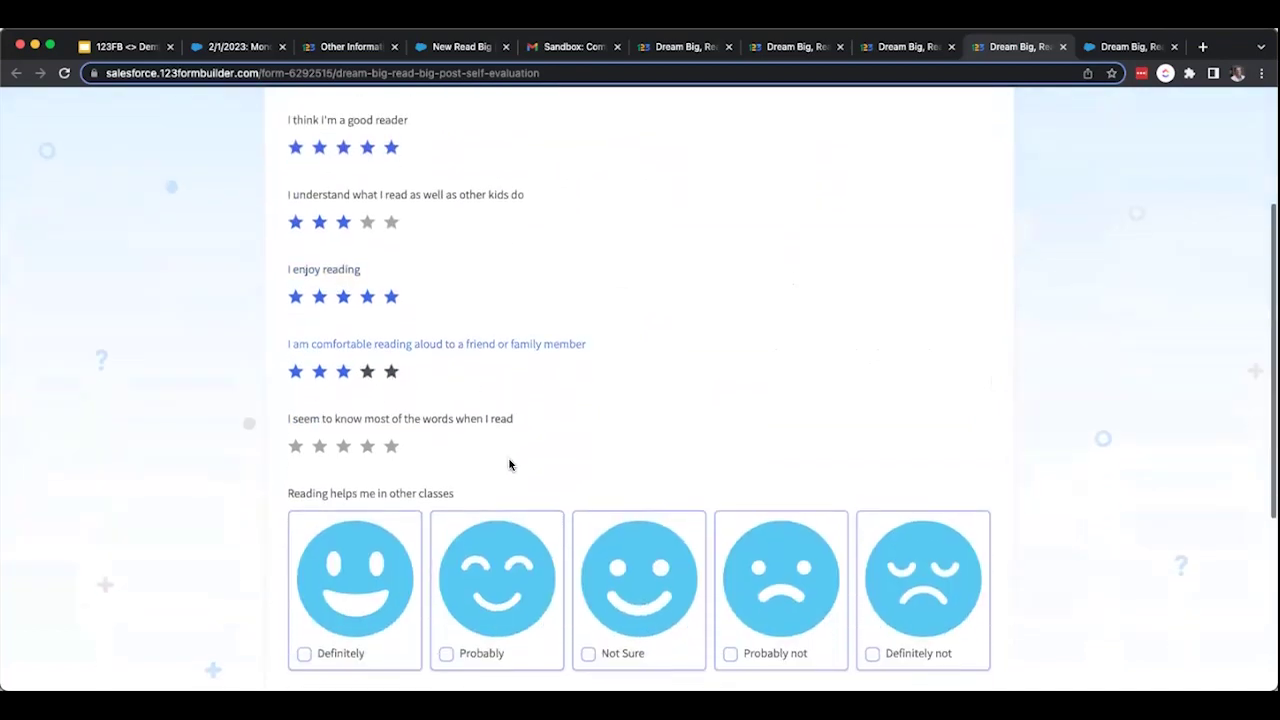
{"action": "left_click", "coordinate": [345, 448]}
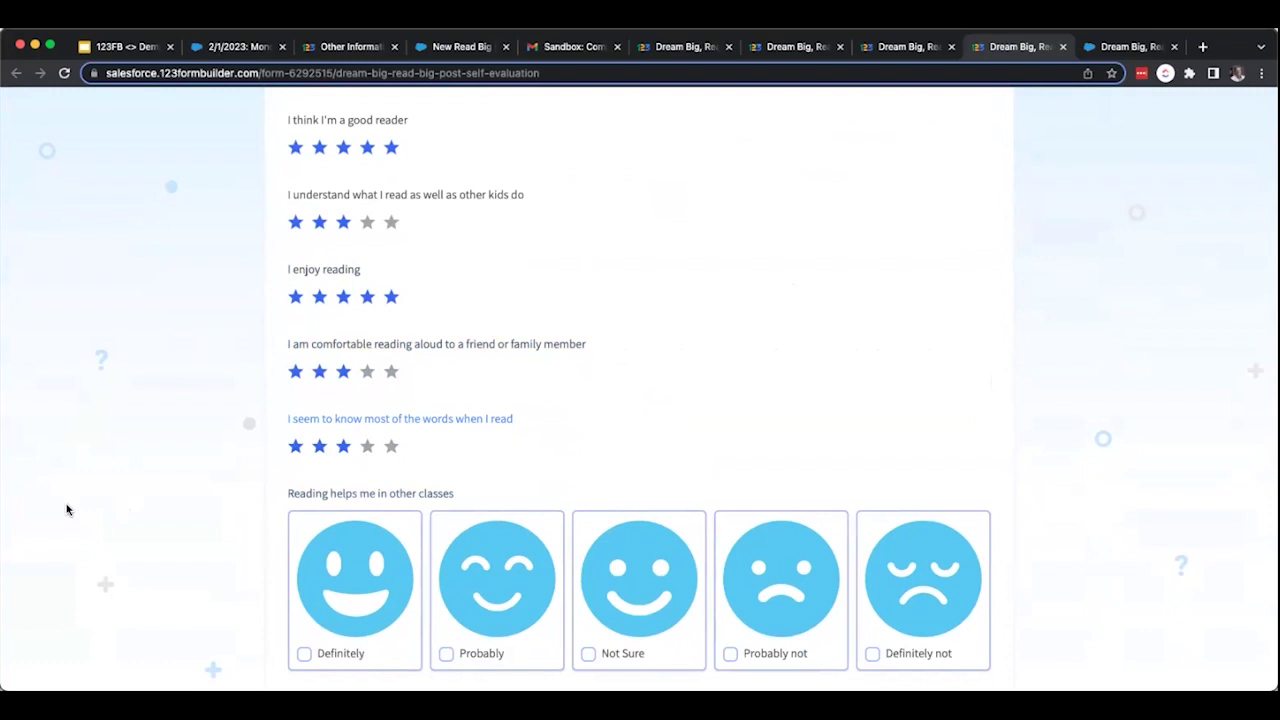
Answer Probably on reading helping other classes, give a recommendation score of 10, and send.
{"action": "scroll", "coordinate": [201, 530], "scroll_direction": "down", "scroll_amount": 2}
{"action": "scroll", "coordinate": [201, 530], "scroll_direction": "down", "scroll_amount": 1}
{"action": "scroll", "coordinate": [201, 530], "scroll_direction": "down", "scroll_amount": 2}
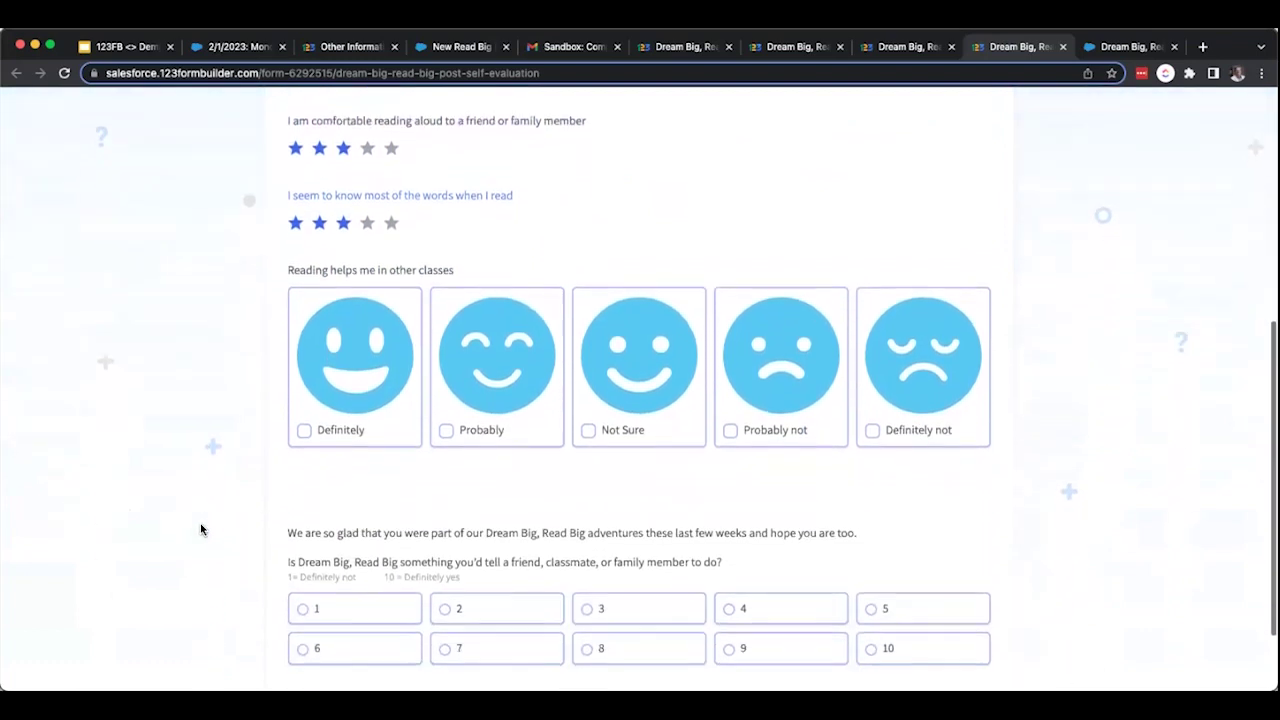
{"action": "scroll", "coordinate": [201, 530], "scroll_direction": "down", "scroll_amount": 1}
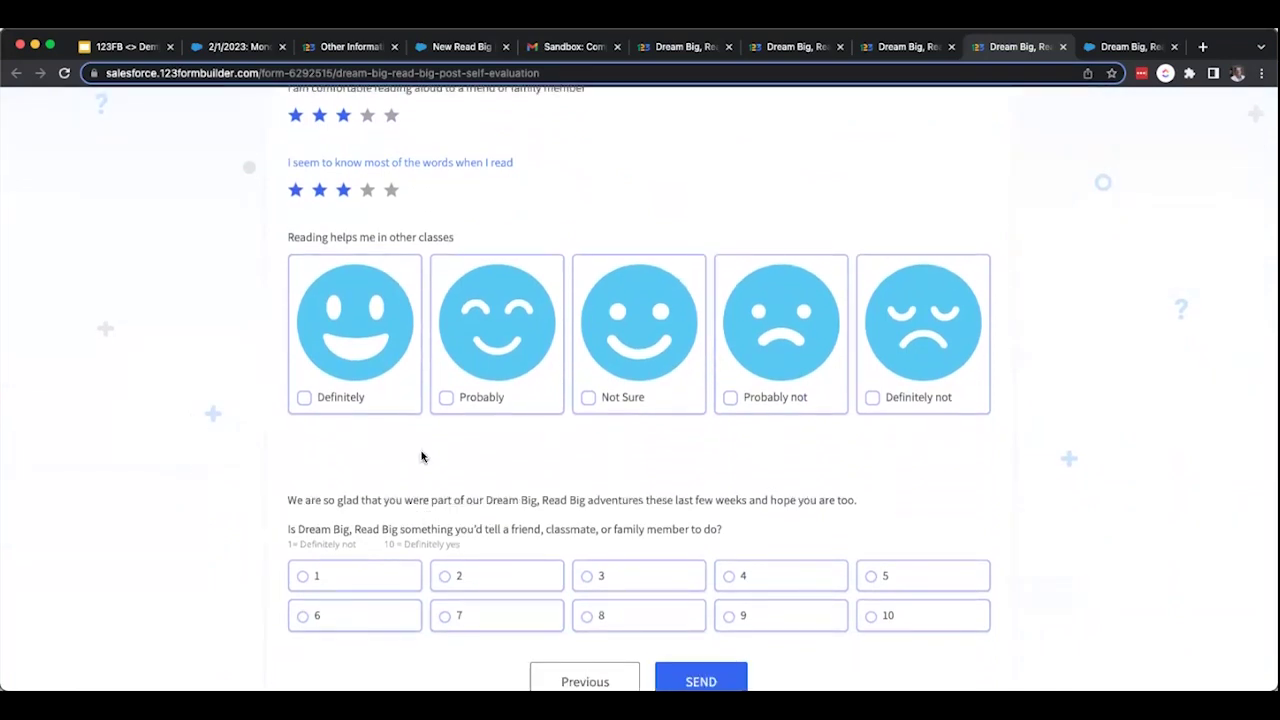
{"action": "left_click", "coordinate": [476, 399]}
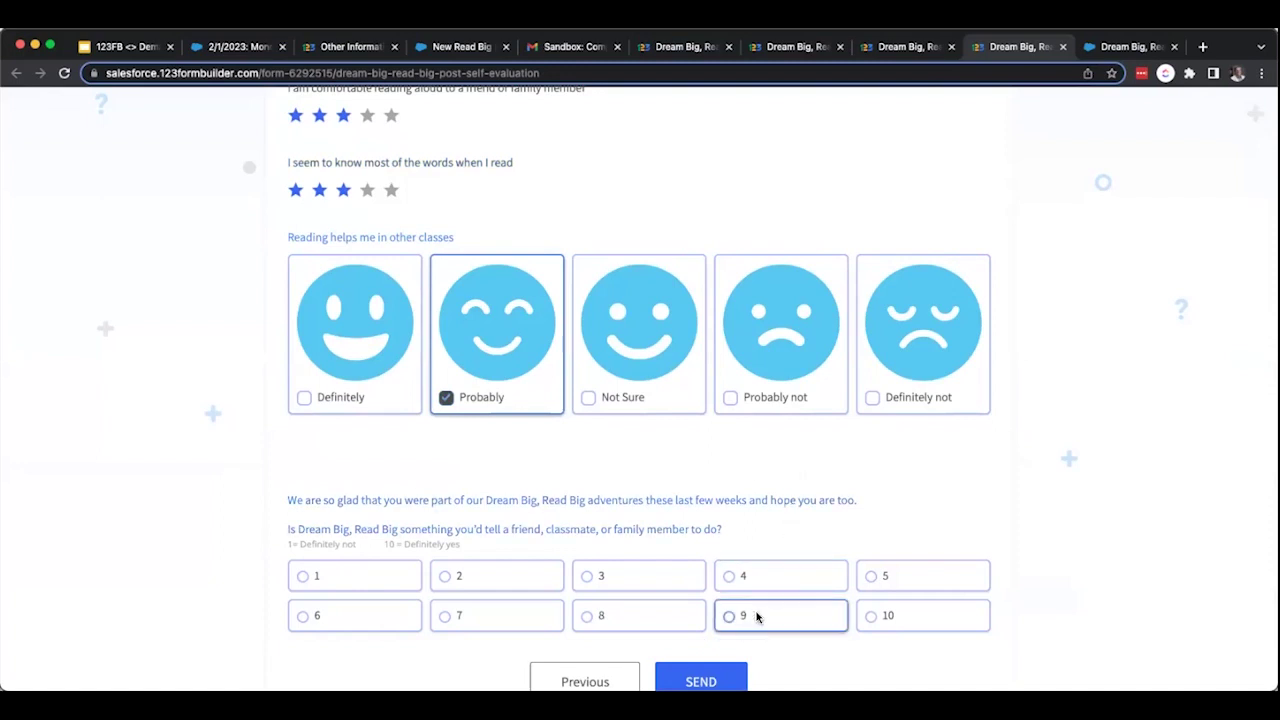
{"action": "left_click", "coordinate": [880, 616]}
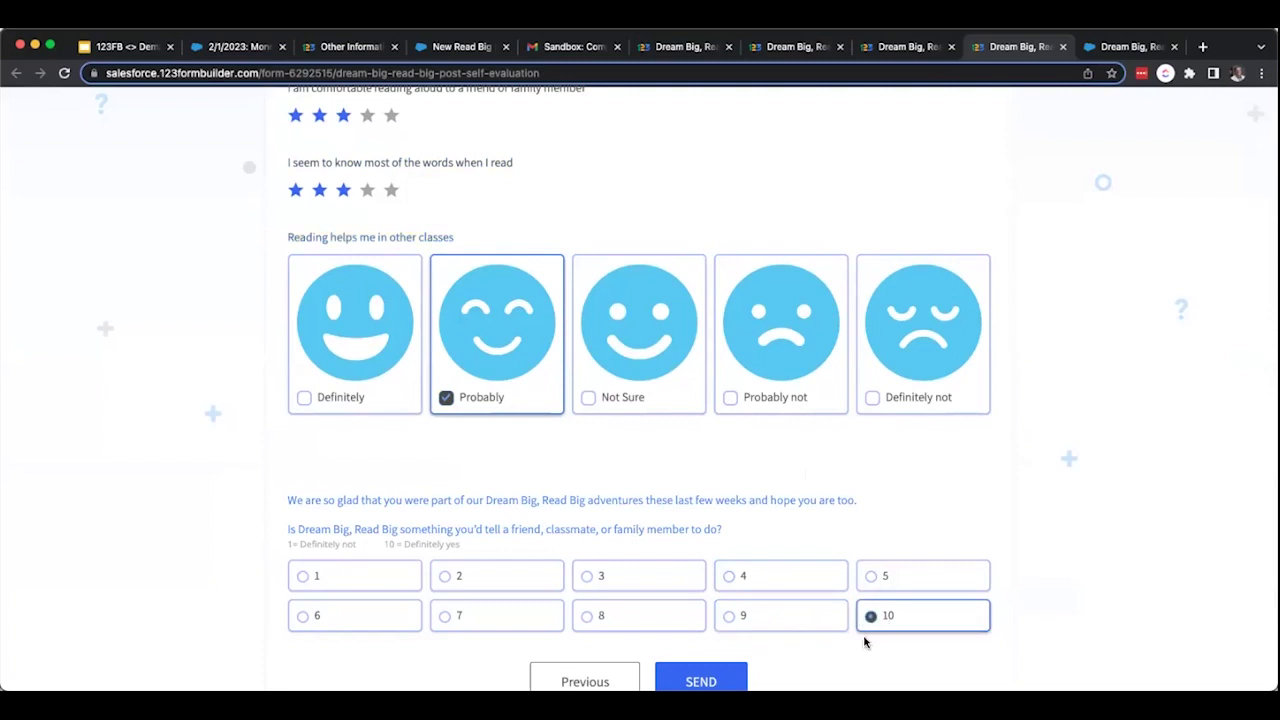
{"action": "scroll", "coordinate": [865, 642], "scroll_direction": "down", "scroll_amount": 2}
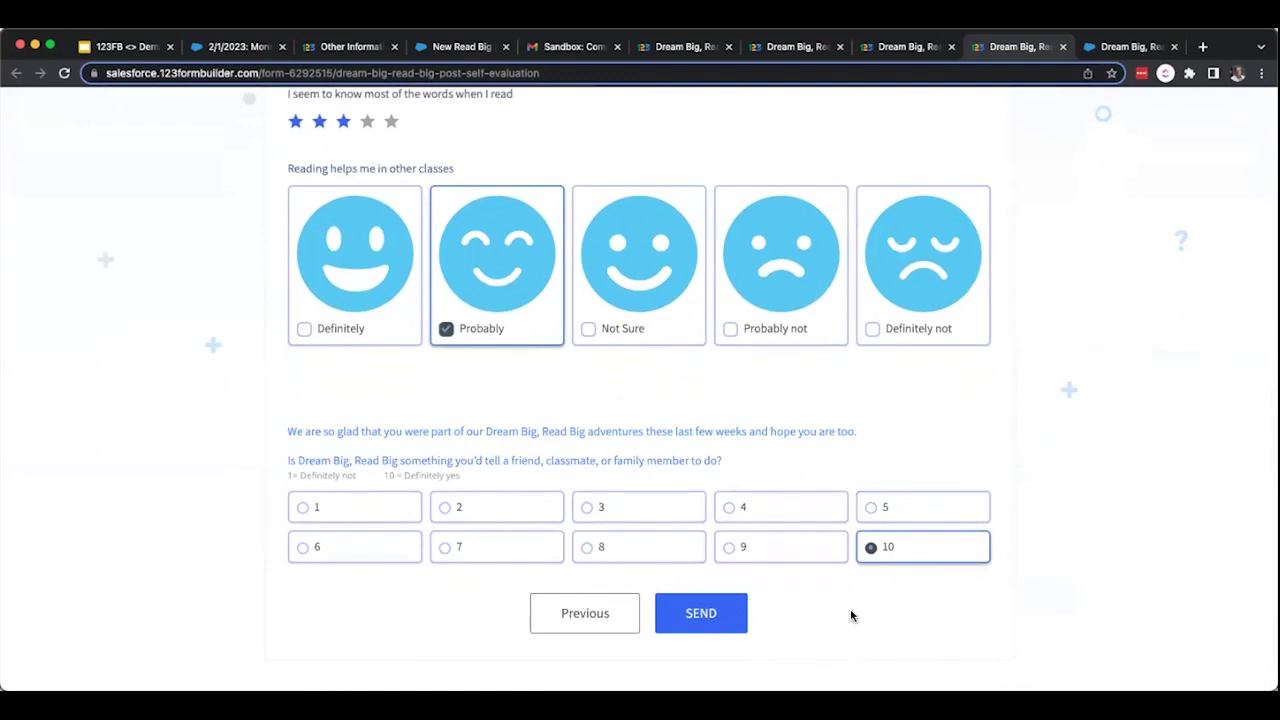
{"action": "left_click", "coordinate": [710, 617]}
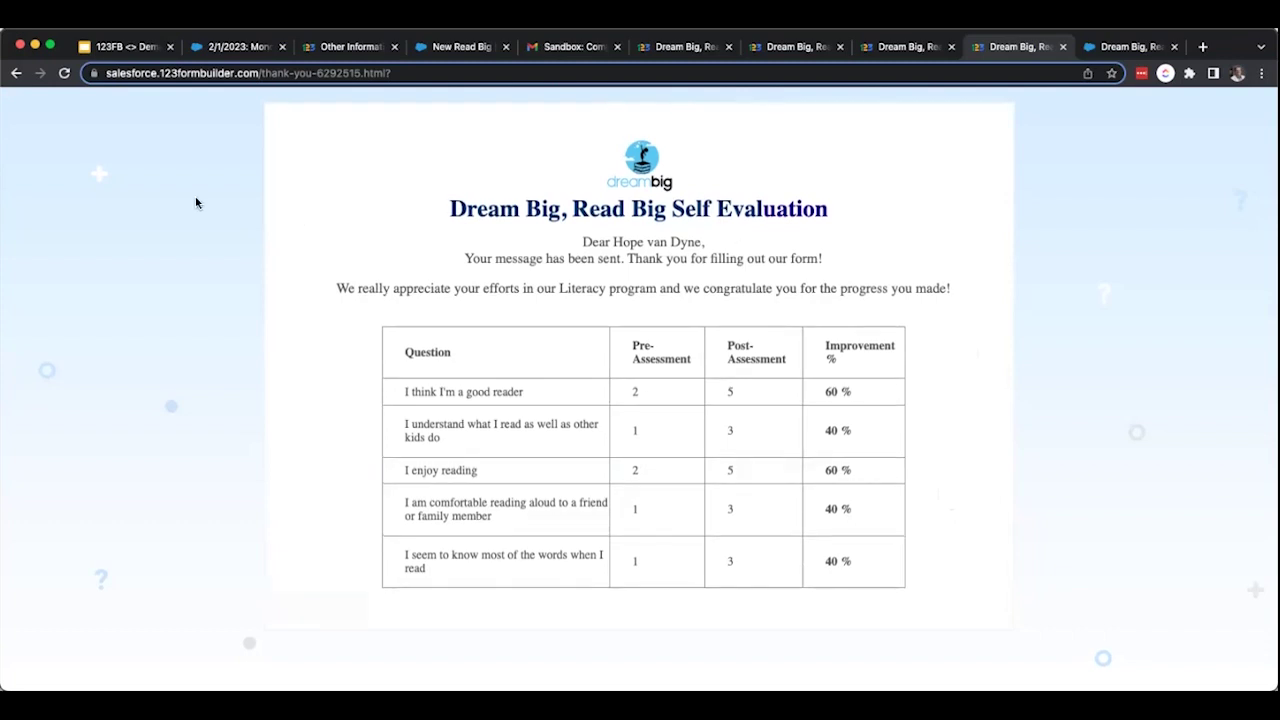
After reviewing the pre/post score results, return to the Salesforce 2/1/2023: Monday & Wednesday session tab.
{"action": "left_click", "coordinate": [244, 47]}
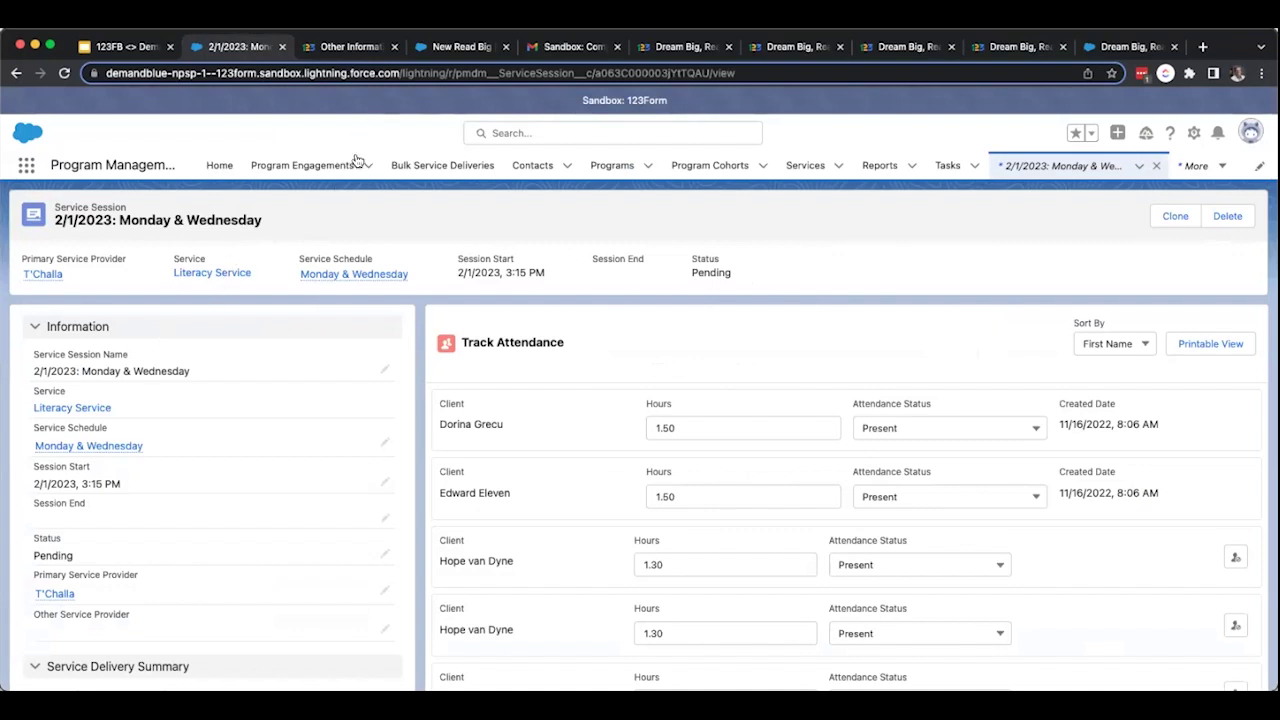
Go back to the student's contact and open the Evaluation assessment to view its Post Assessment scores.
{"action": "right_click", "coordinate": [16, 73]}
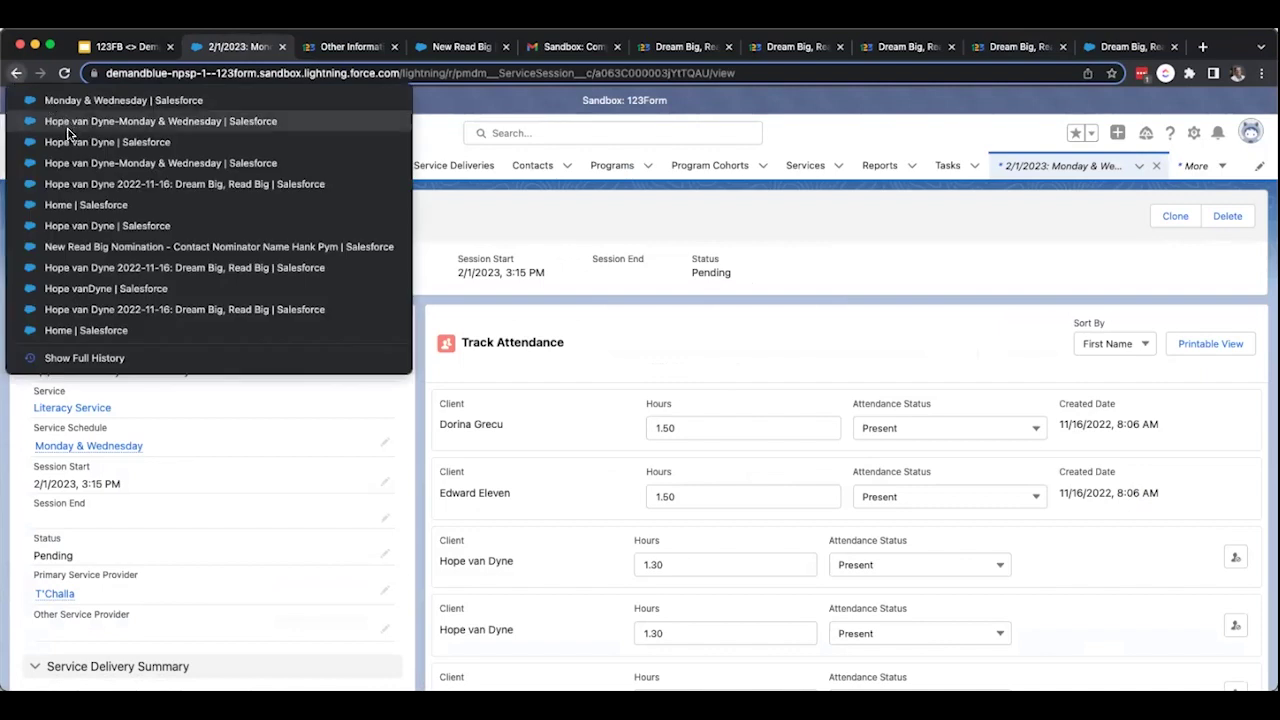
{"action": "left_click", "coordinate": [70, 142]}
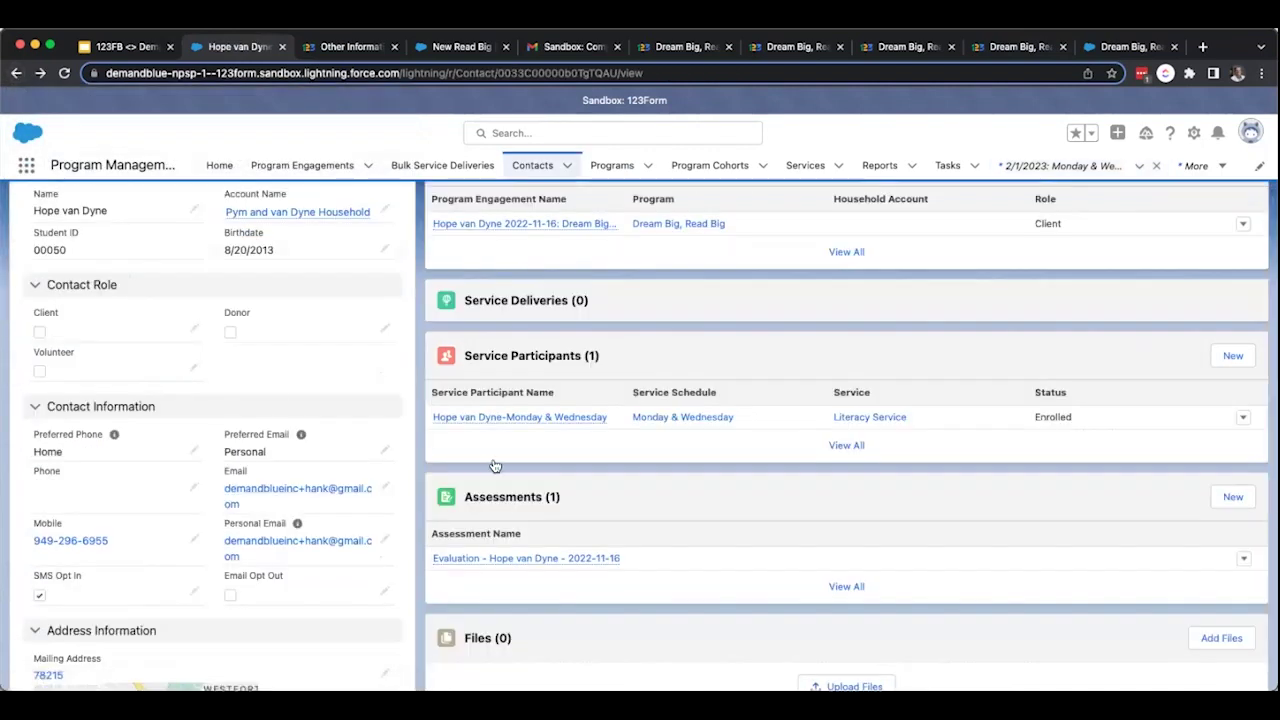
{"action": "left_click", "coordinate": [568, 558]}
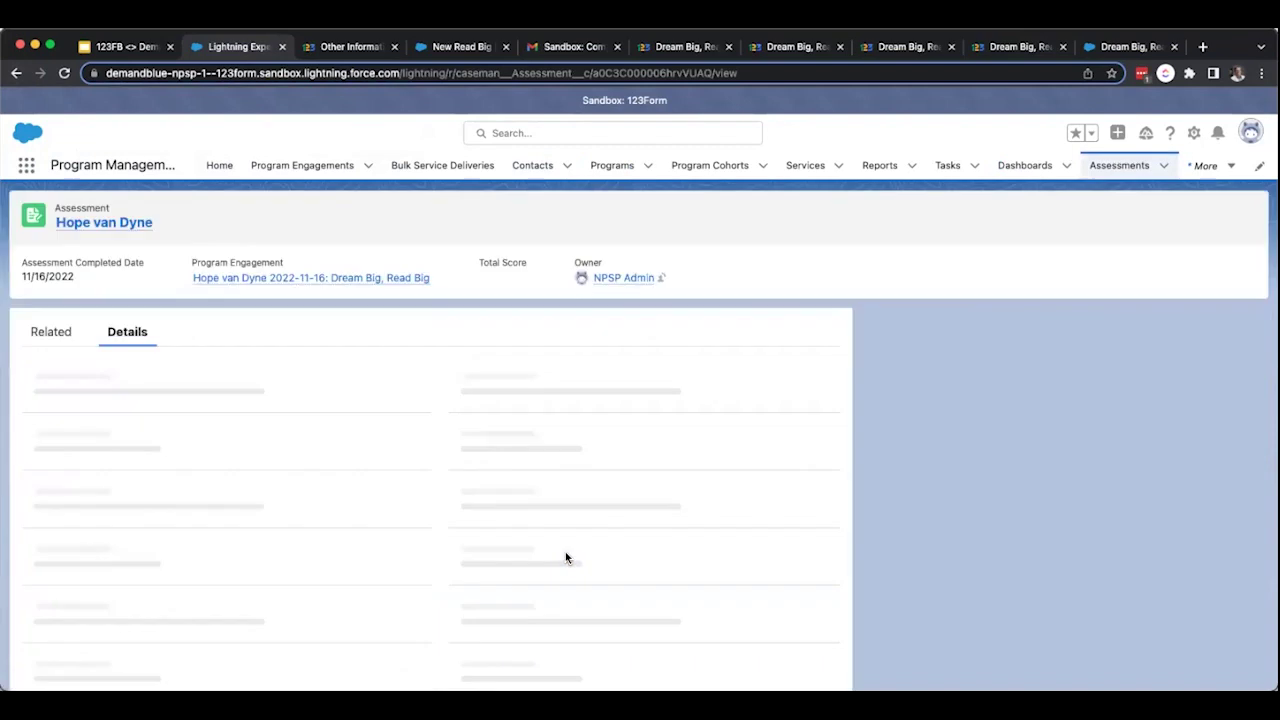
{"action": "scroll", "coordinate": [709, 409], "scroll_direction": "down", "scroll_amount": 3}
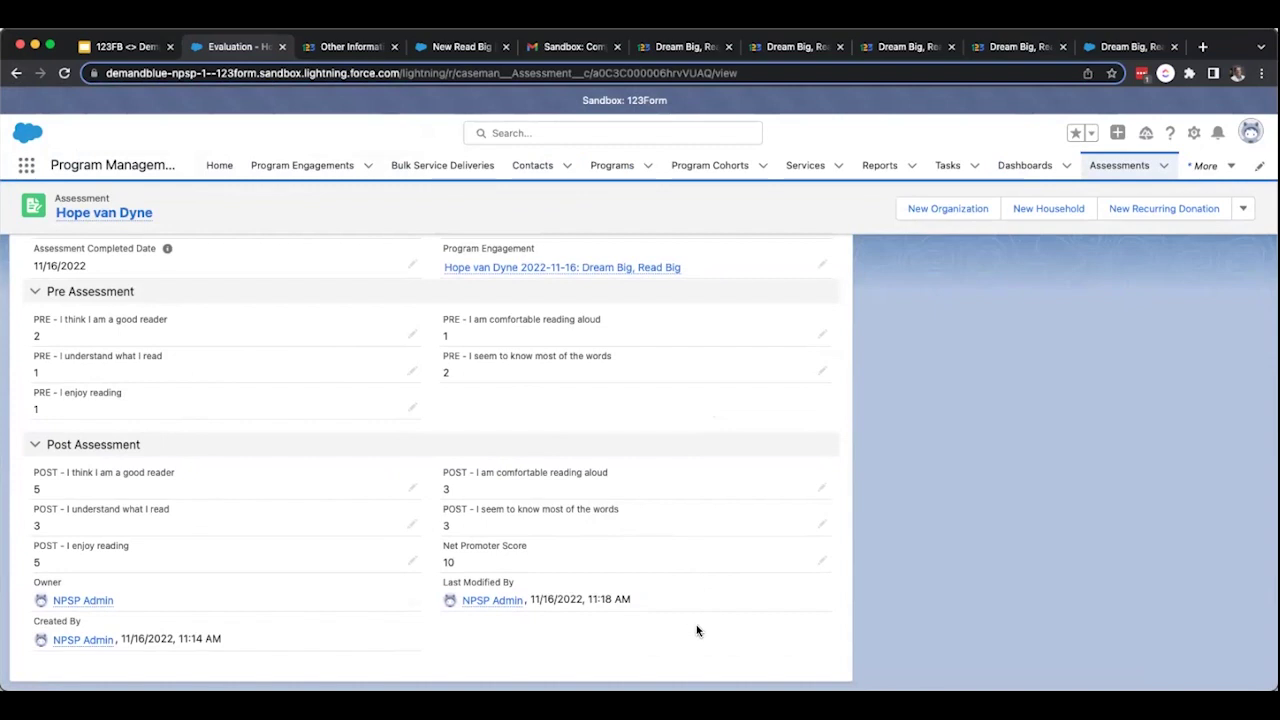
Return to the slide deck and advance to the 'Dream Big, Read Big!' recap slide.
{"action": "left_click", "coordinate": [115, 48]}
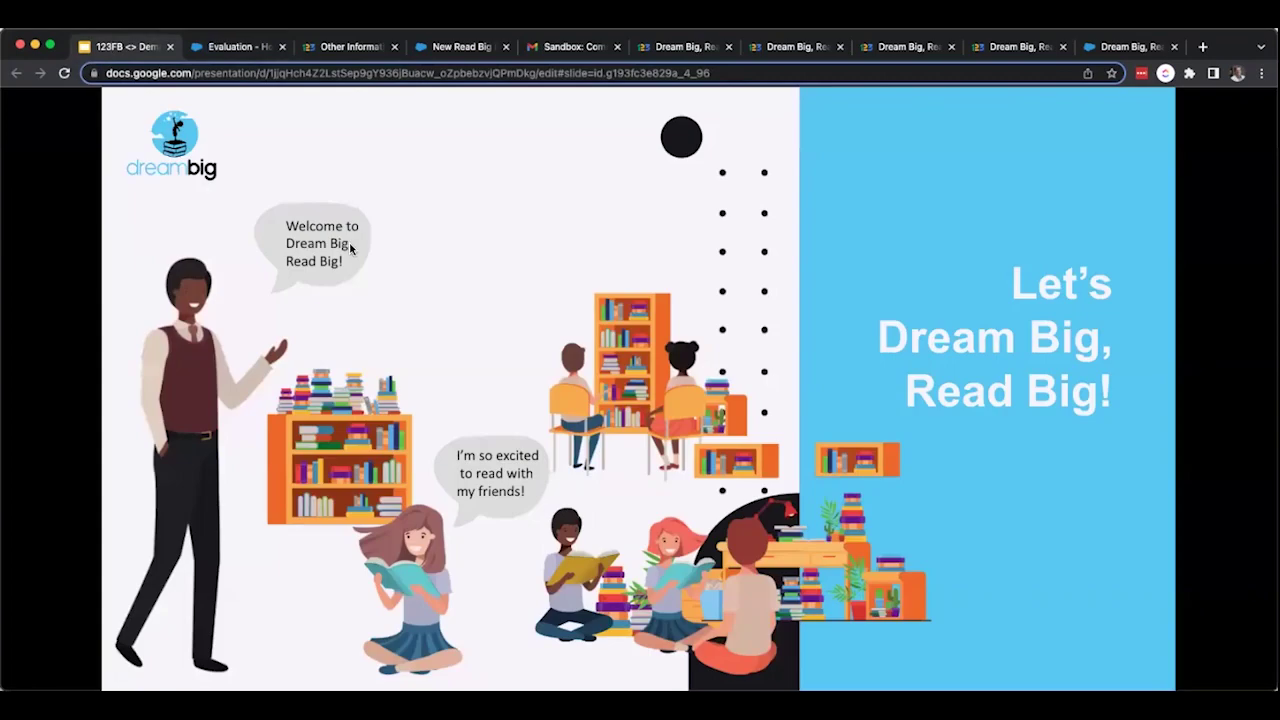
{"action": "key", "text": "Right"}
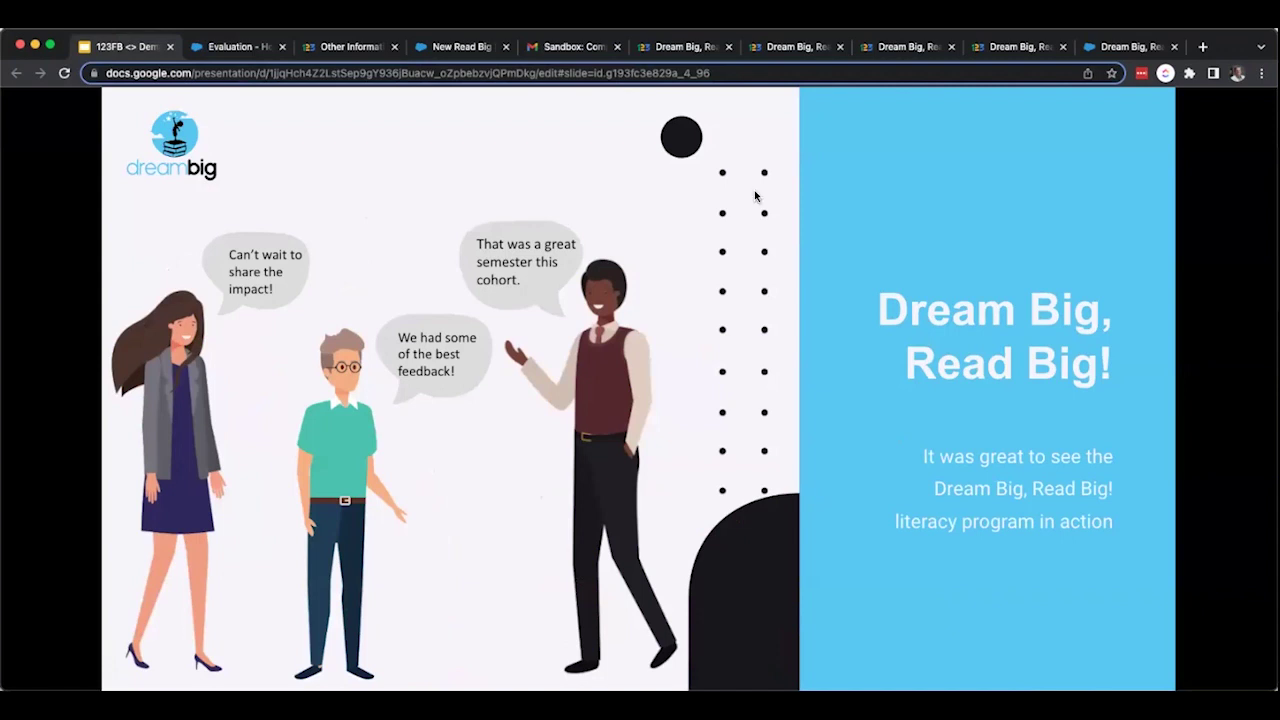
Review the program dashboard: 'I enjoy reading' growth, 80% and 100% semester attendance, and recommendations.
{"action": "left_click", "coordinate": [1125, 50]}
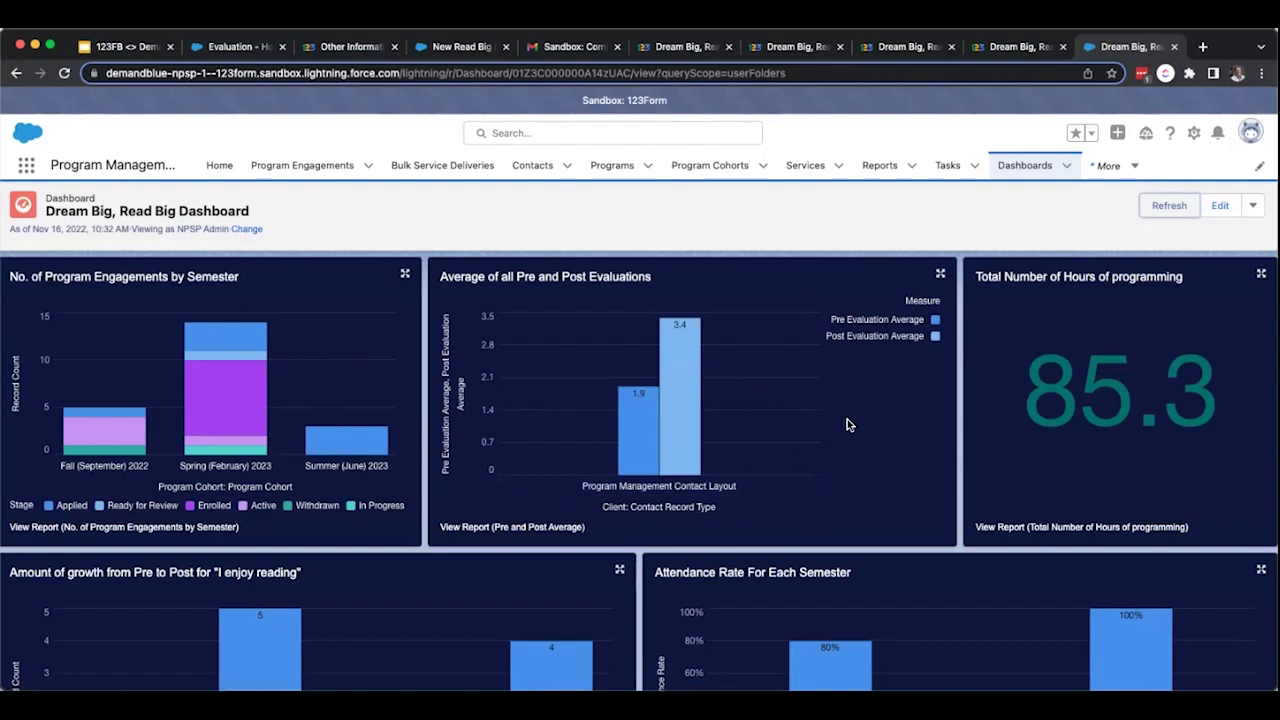
{"action": "scroll", "coordinate": [847, 425], "scroll_direction": "down", "scroll_amount": 3}
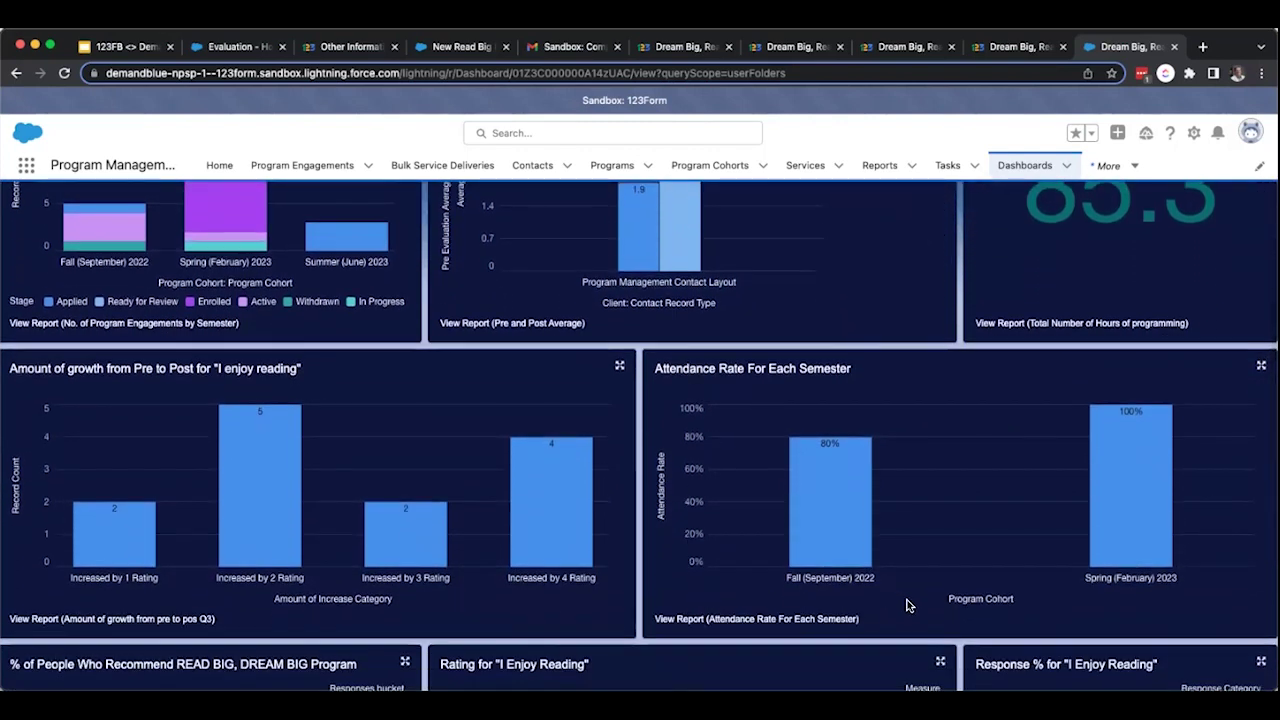
{"action": "scroll", "coordinate": [700, 600], "scroll_direction": "down", "scroll_amount": 1}
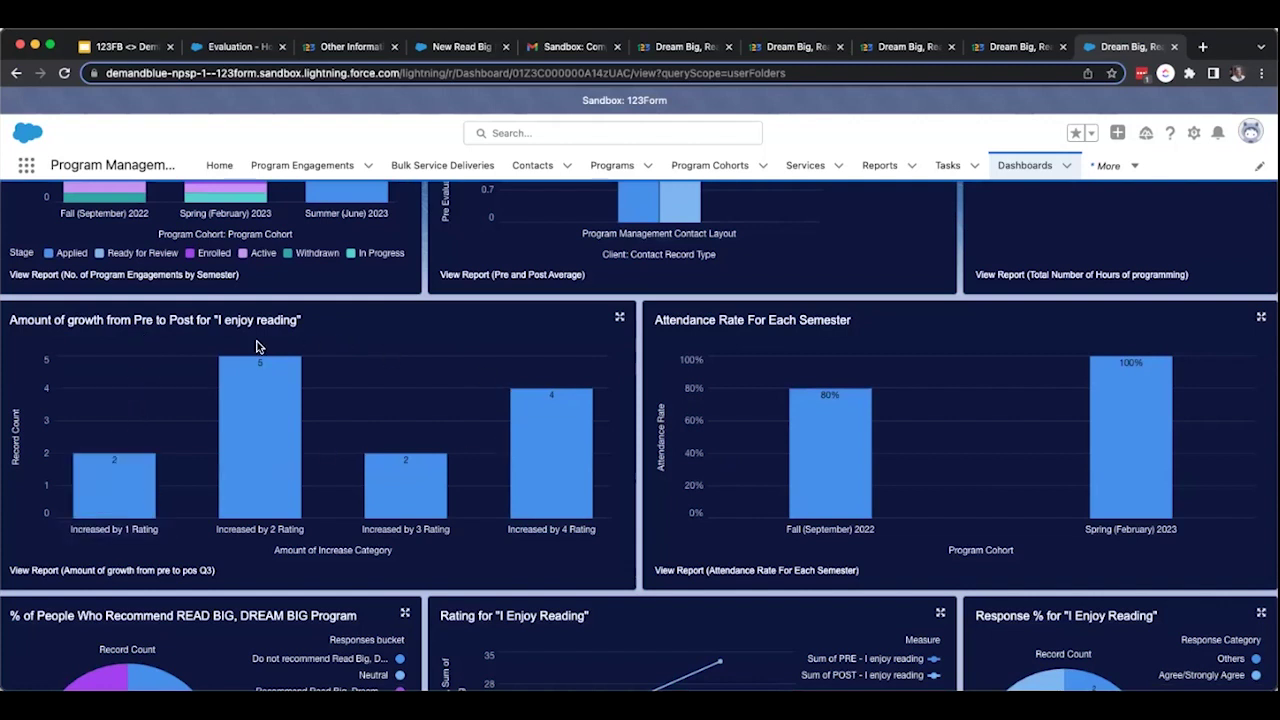
{"action": "mouse_move", "coordinate": [120, 492]}
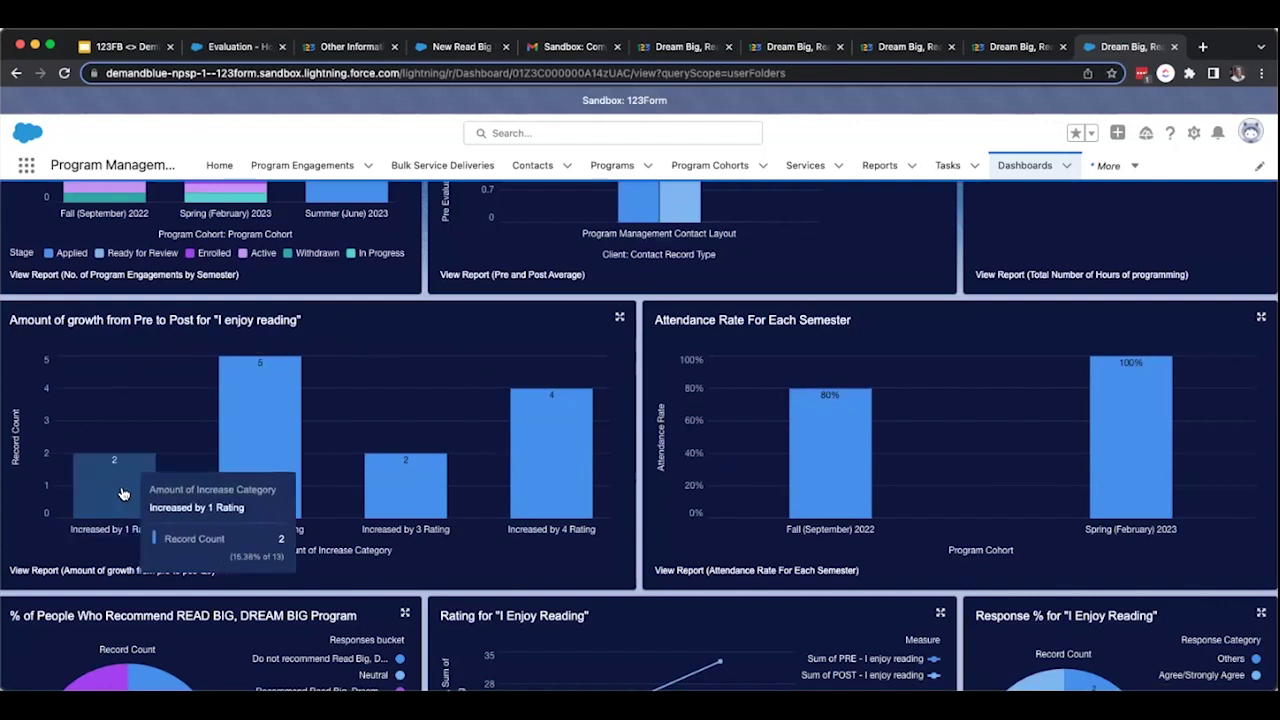
{"action": "mouse_move", "coordinate": [539, 452]}
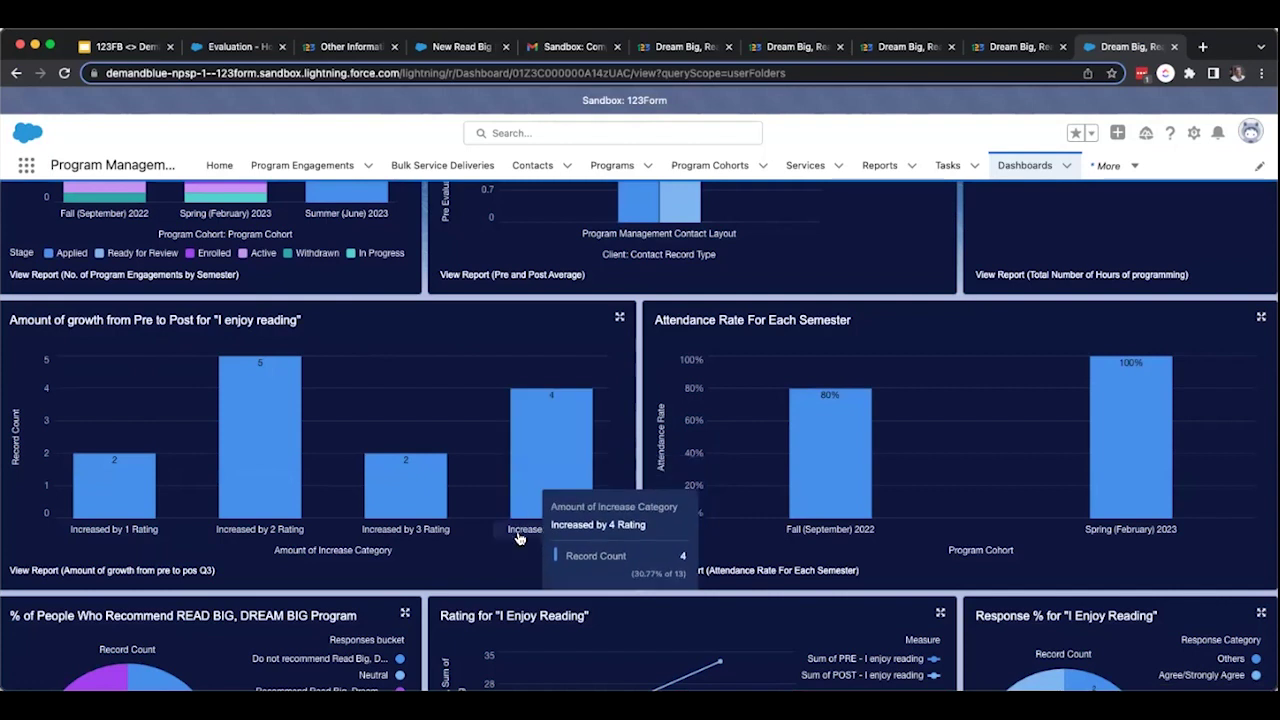
{"action": "scroll", "coordinate": [572, 577], "scroll_direction": "down", "scroll_amount": 3}
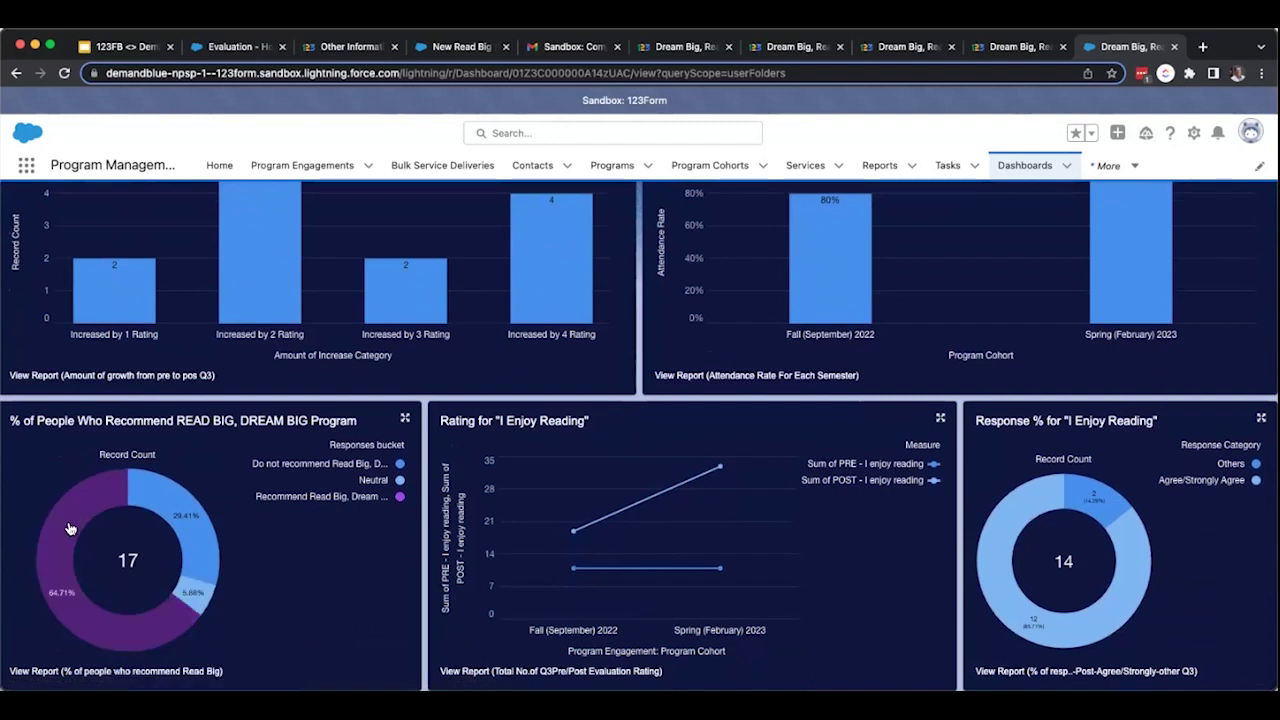
{"action": "mouse_move", "coordinate": [59, 577]}
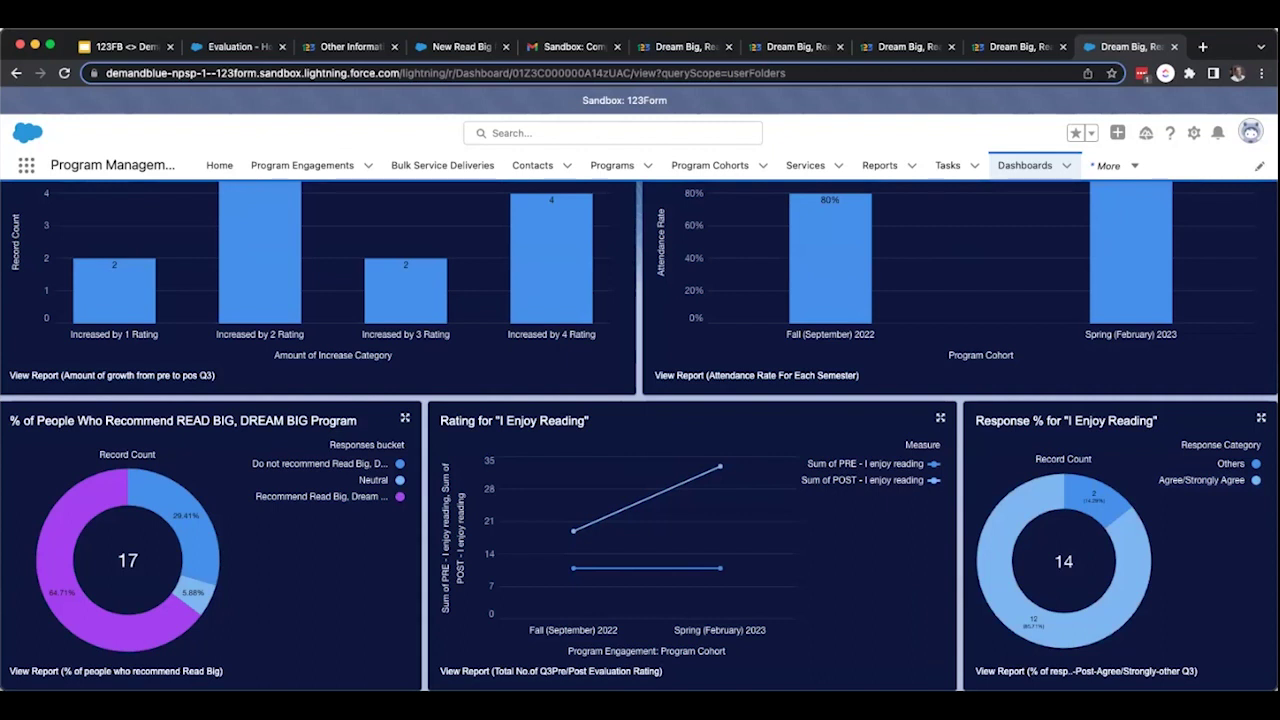
{"action": "scroll", "coordinate": [640, 435], "scroll_direction": "up", "scroll_amount": 3}
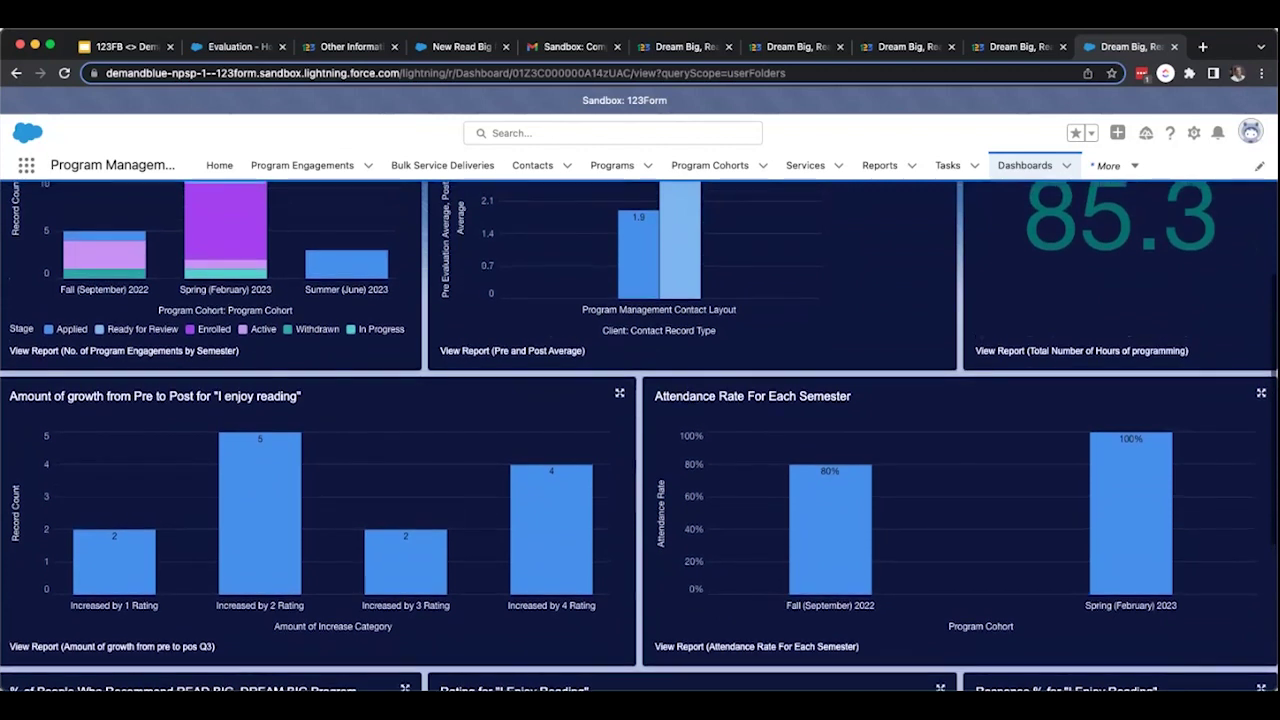
{"action": "scroll", "coordinate": [1075, 573], "scroll_direction": "up", "scroll_amount": 2}
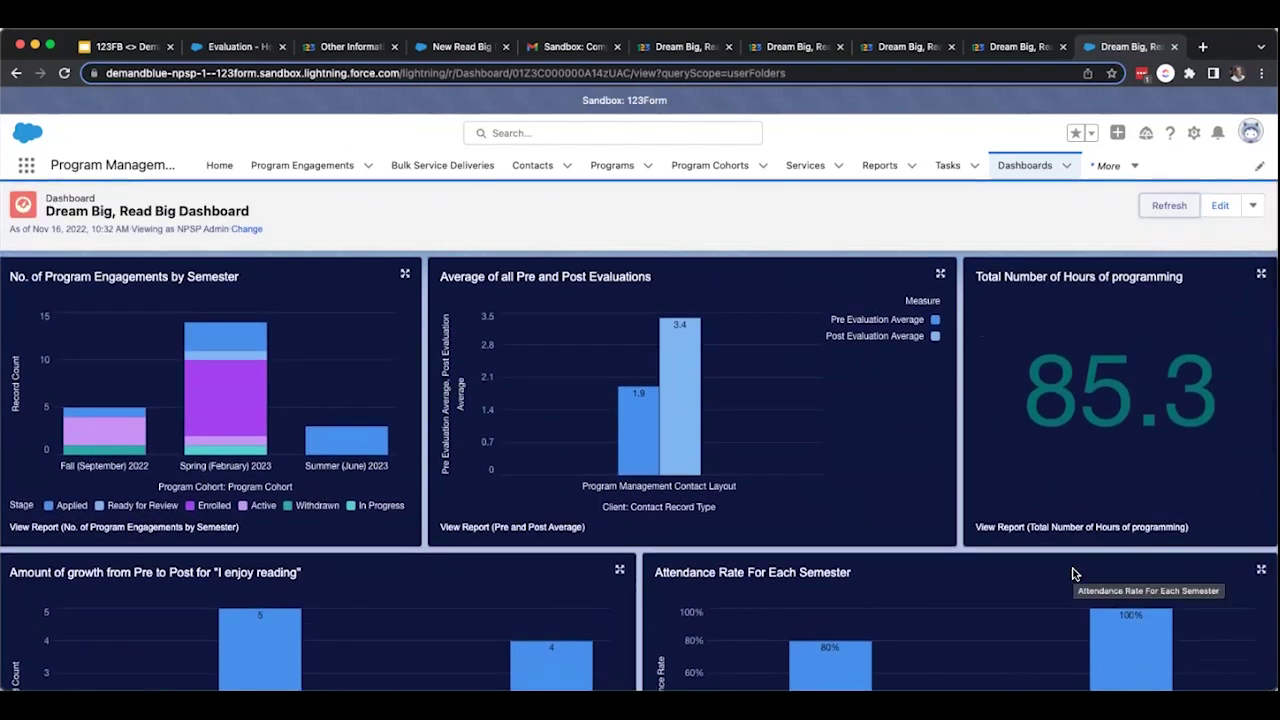
{"action": "scroll", "coordinate": [1075, 575], "scroll_direction": "down", "scroll_amount": 2}
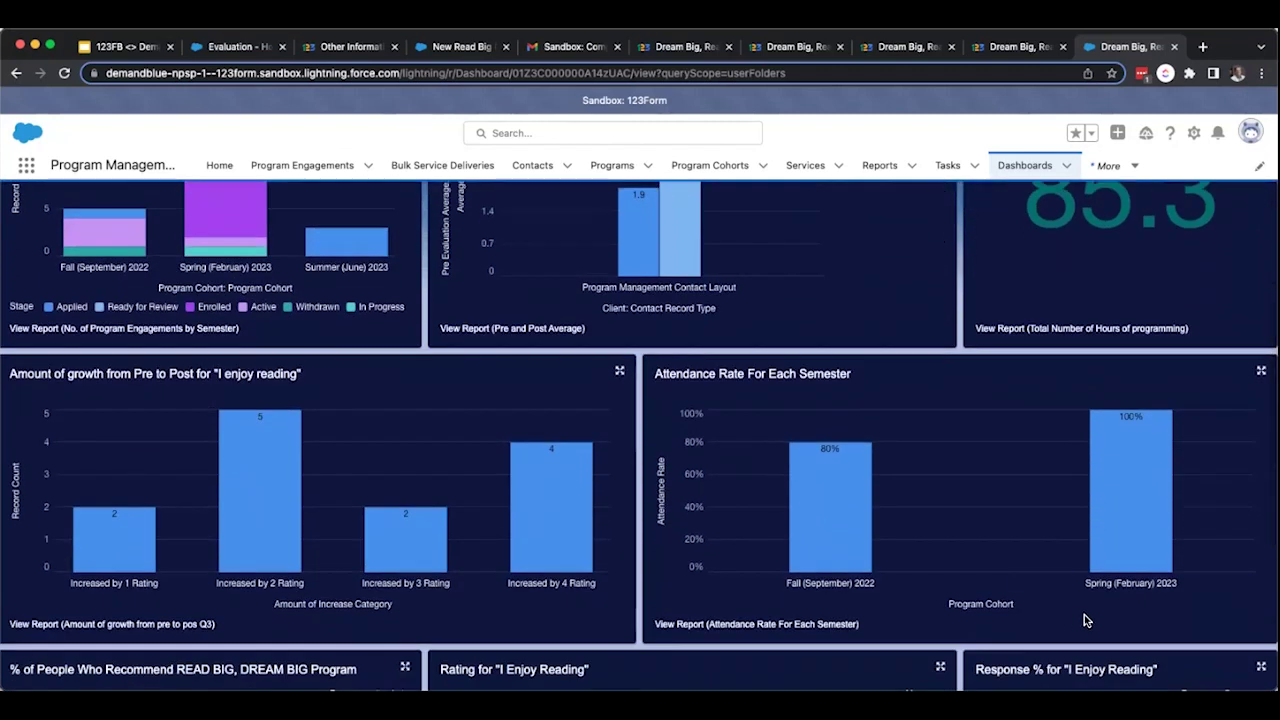
Step through the closing slides past Highlights of our Demo to the Products Used slide.
{"action": "left_click", "coordinate": [125, 46]}
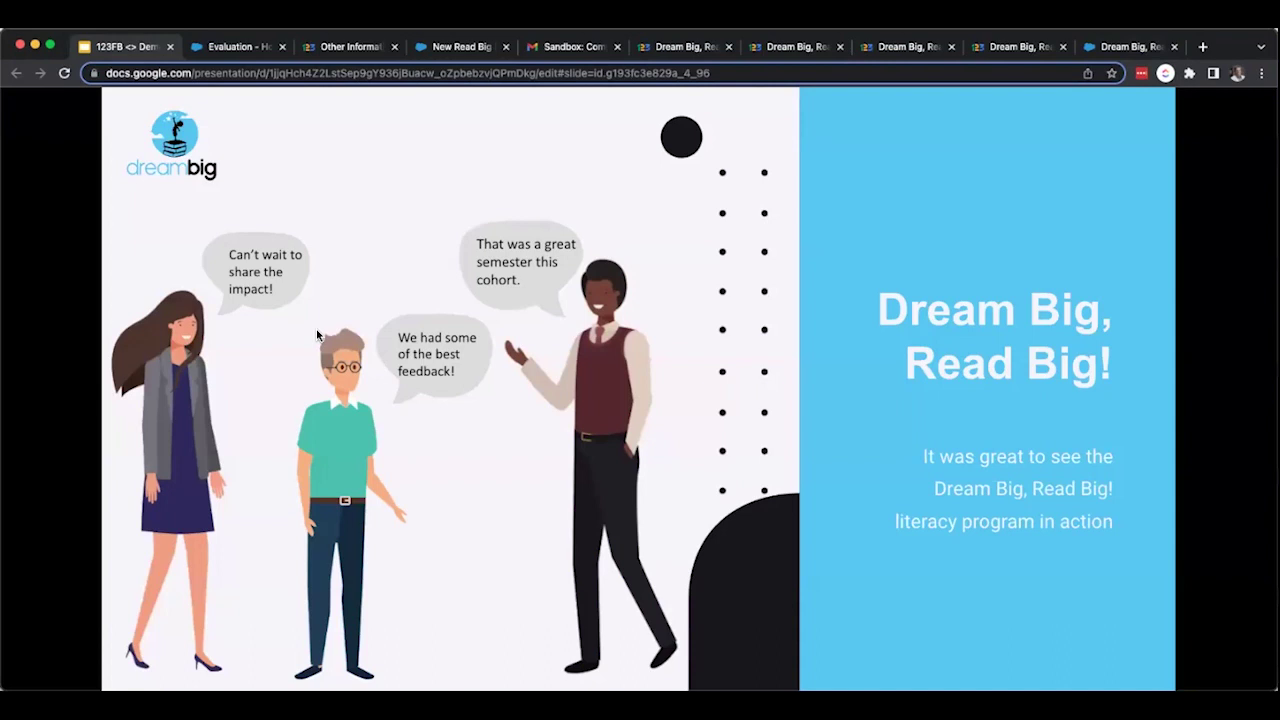
{"action": "key", "text": "Right"}
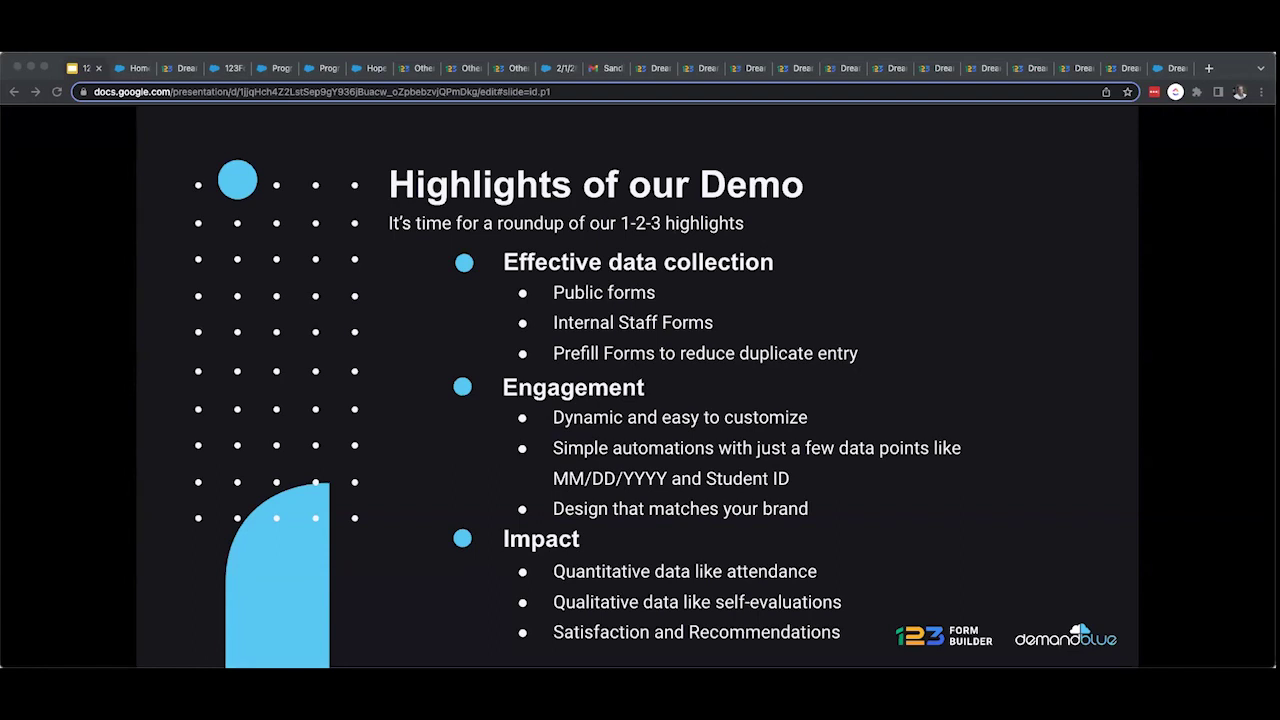
{"action": "key", "text": "Right"}
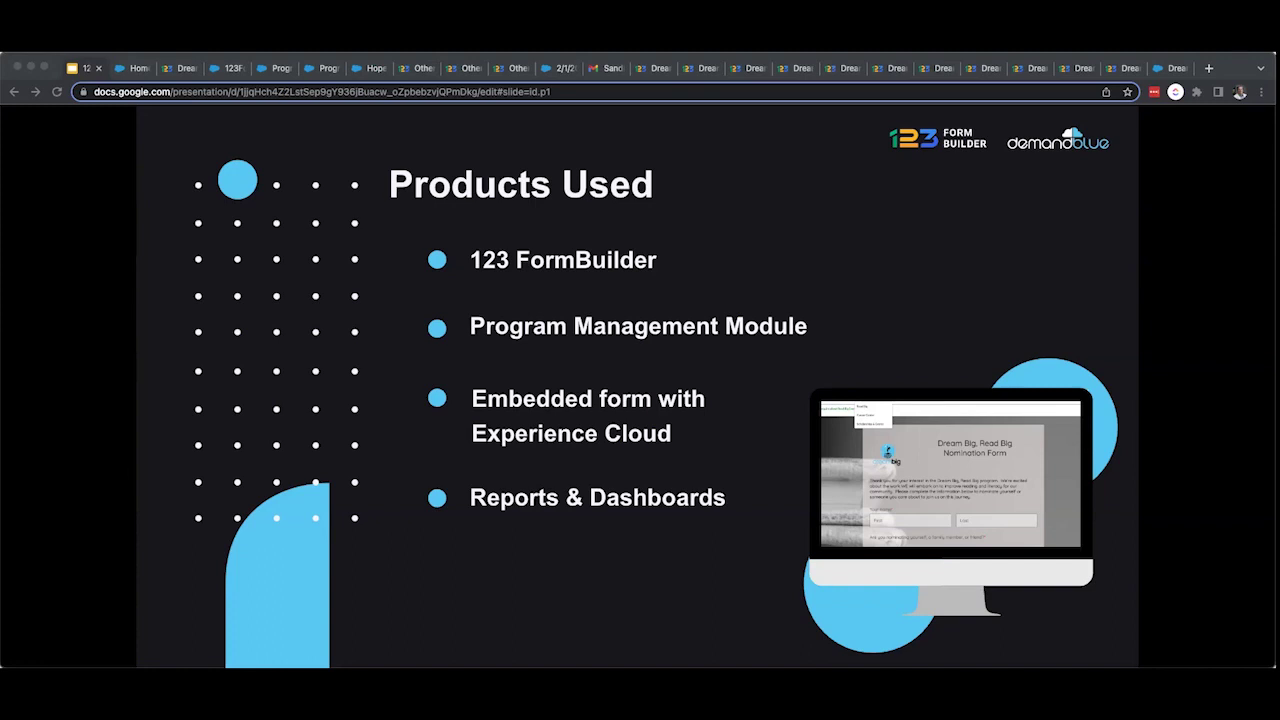
Advance the presentation to the Review of Use Cases slide.
{"action": "key", "text": "Right"}
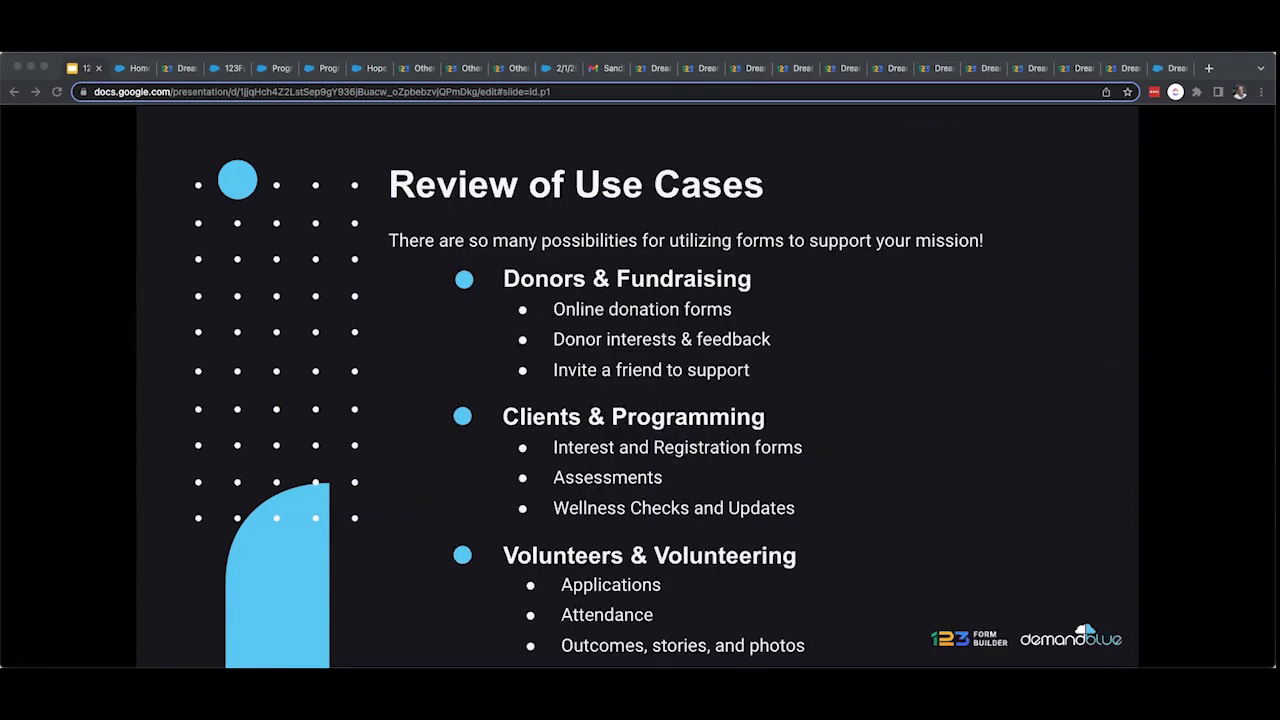